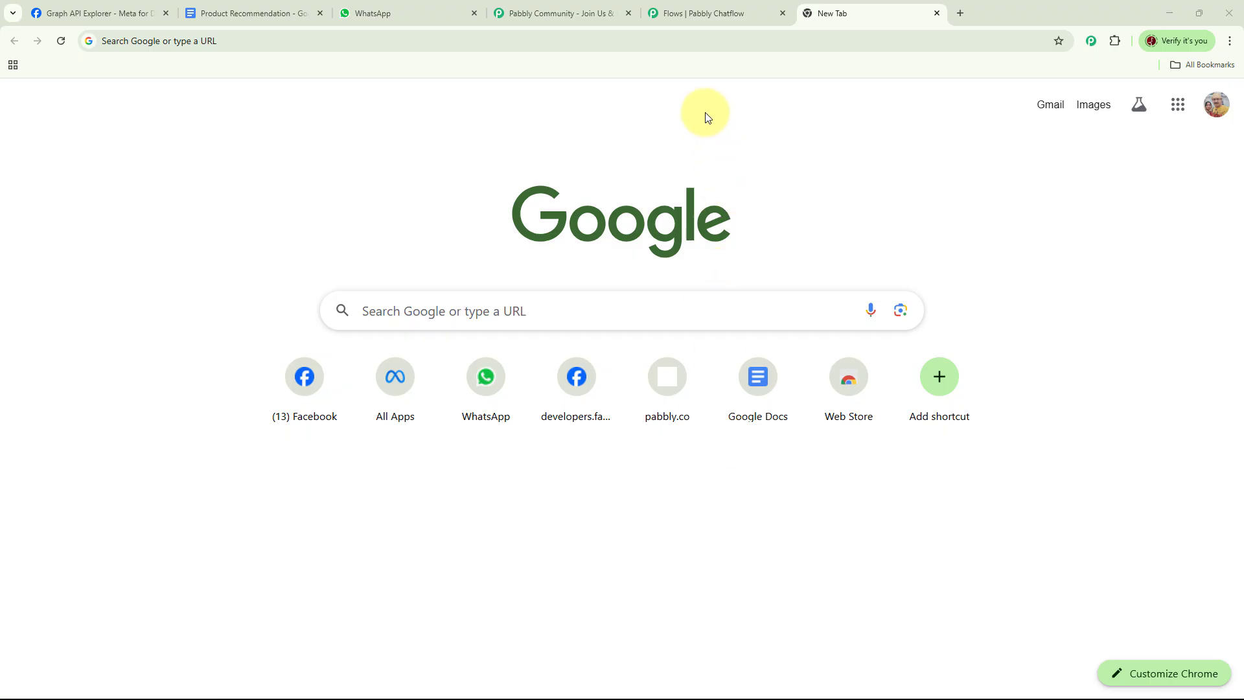
- Switch to WhatsApp and send the message "Shop" to the Future E-Commerce Store chat
left_click(718, 14)
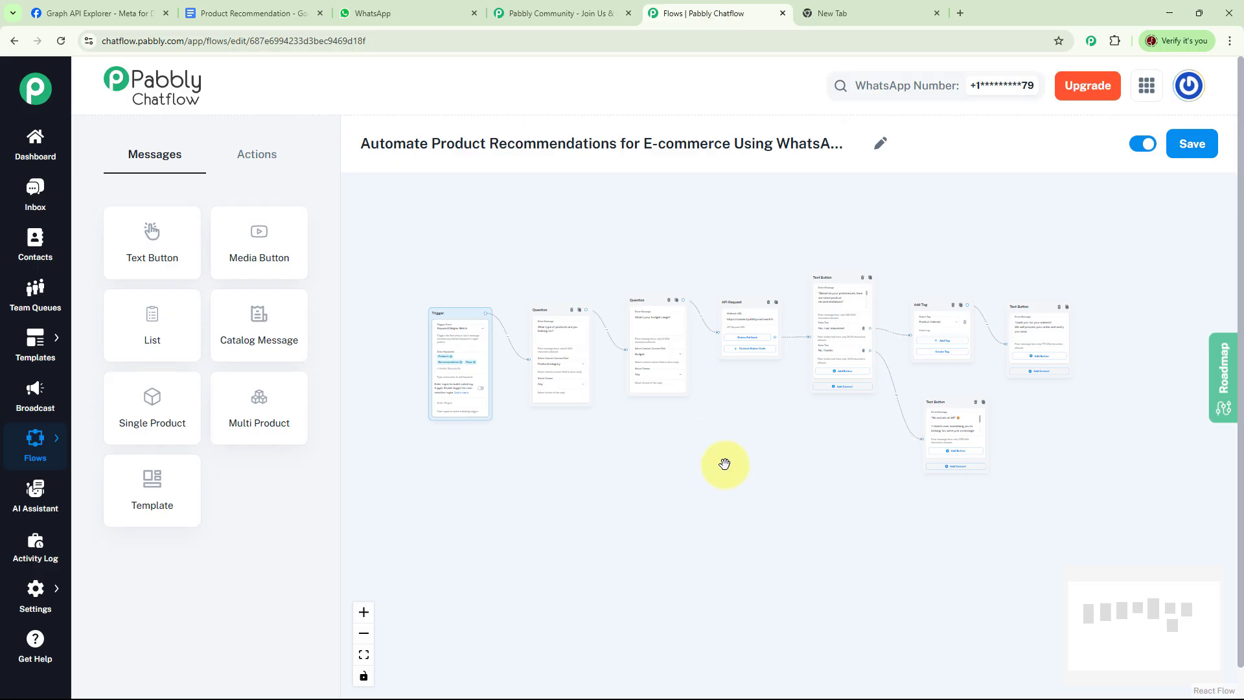
left_click(392, 11)
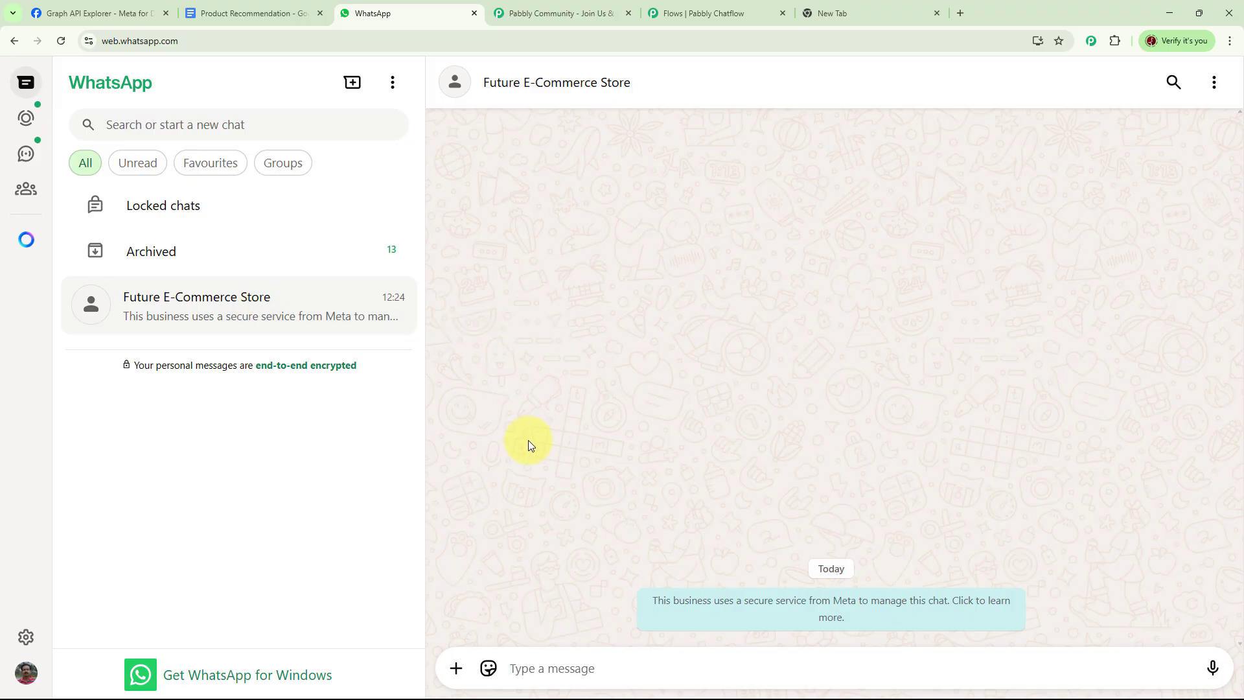
left_click(570, 657)
type("Shop")
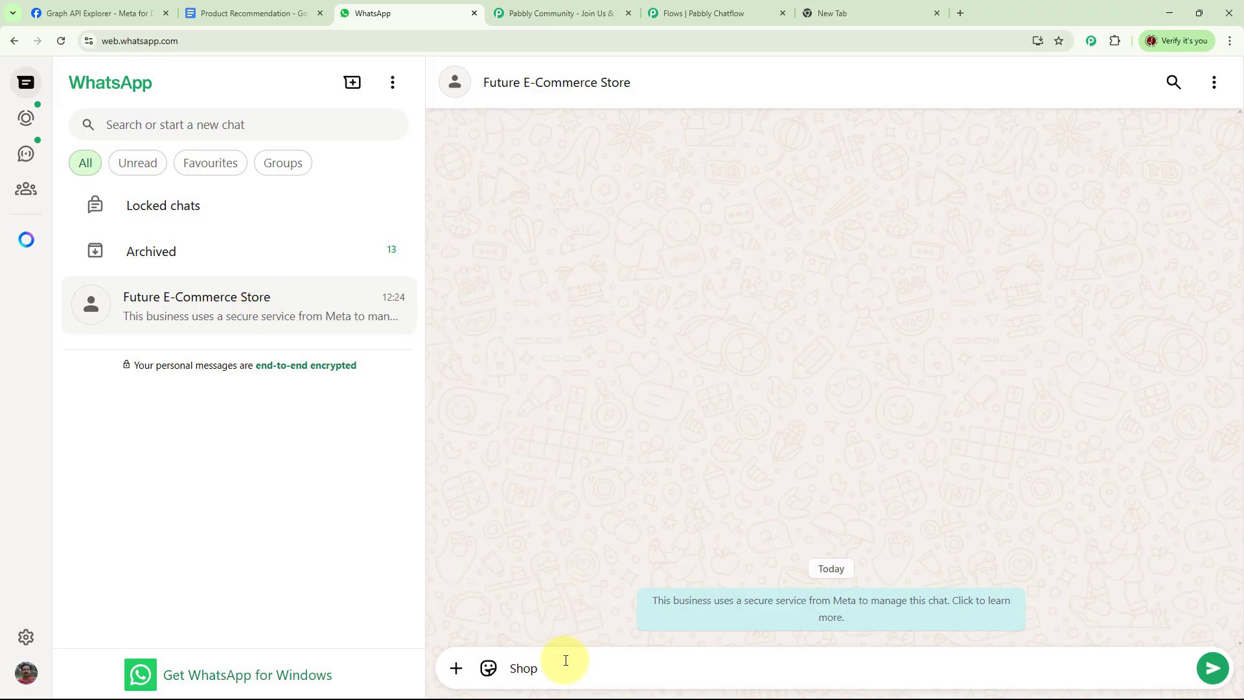
key("Return")
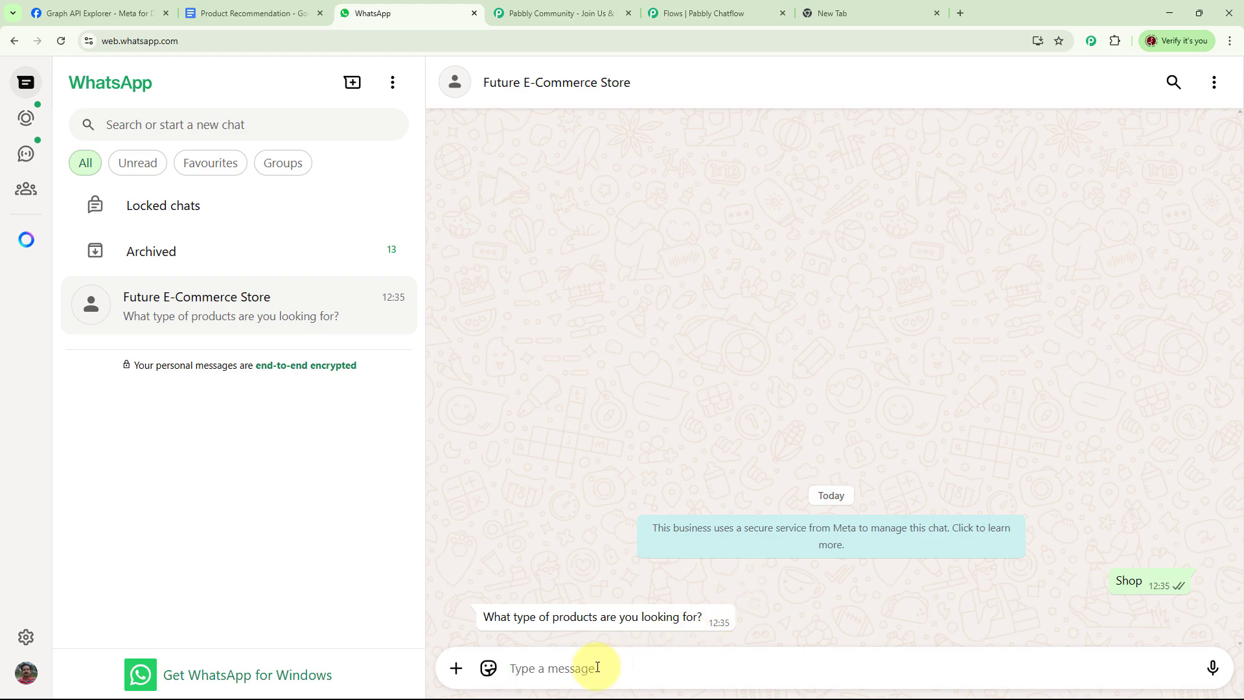
- Answer the store chatbot's questions with product type "Apparel" and budget range "Rs 1200 to 1500"
type("Apparel")
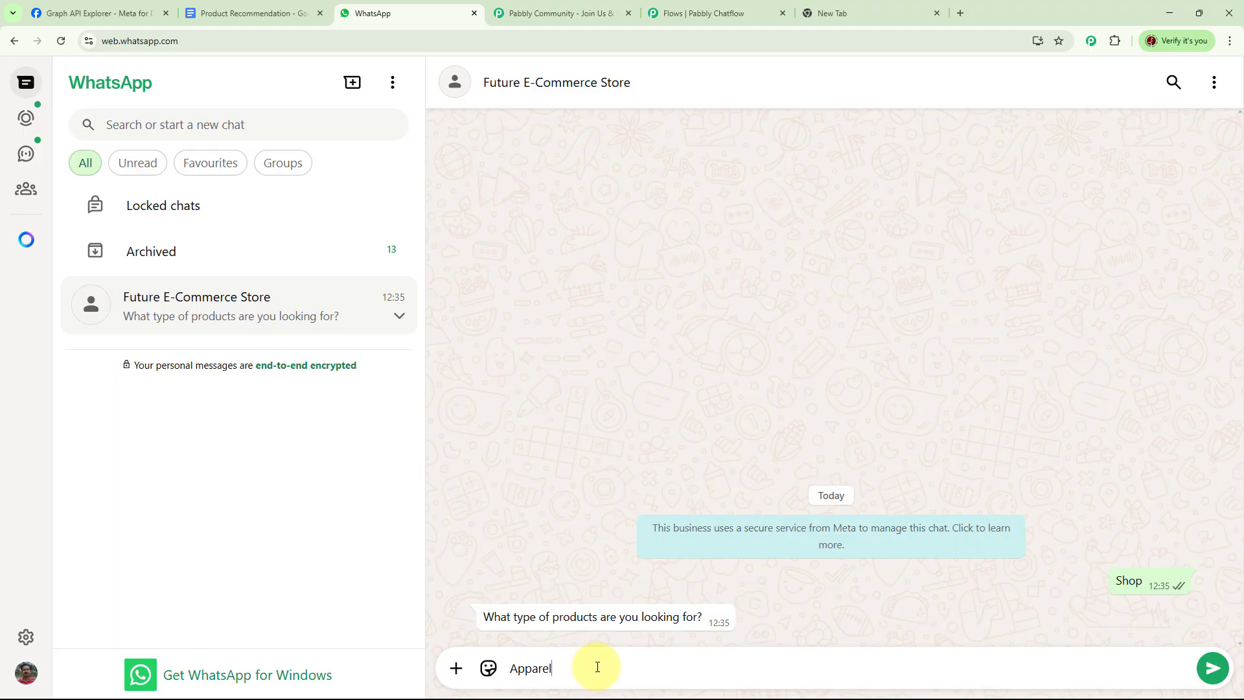
key("Return")
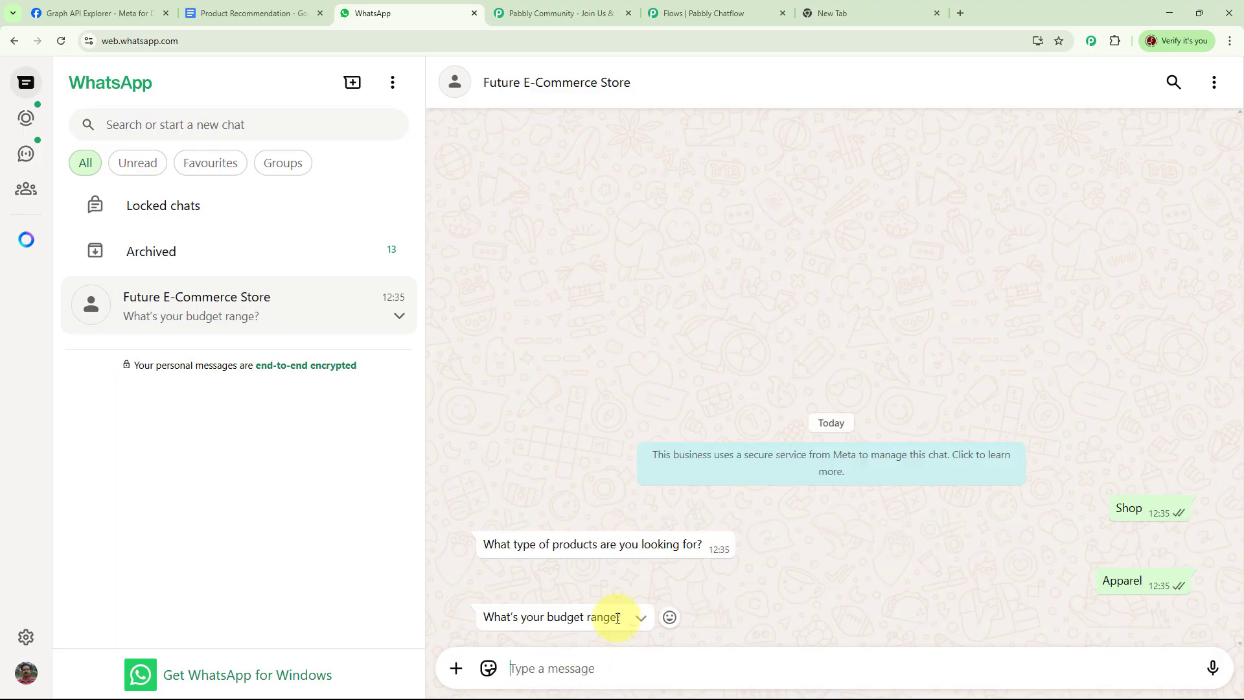
type("Rs 1200 to 1500")
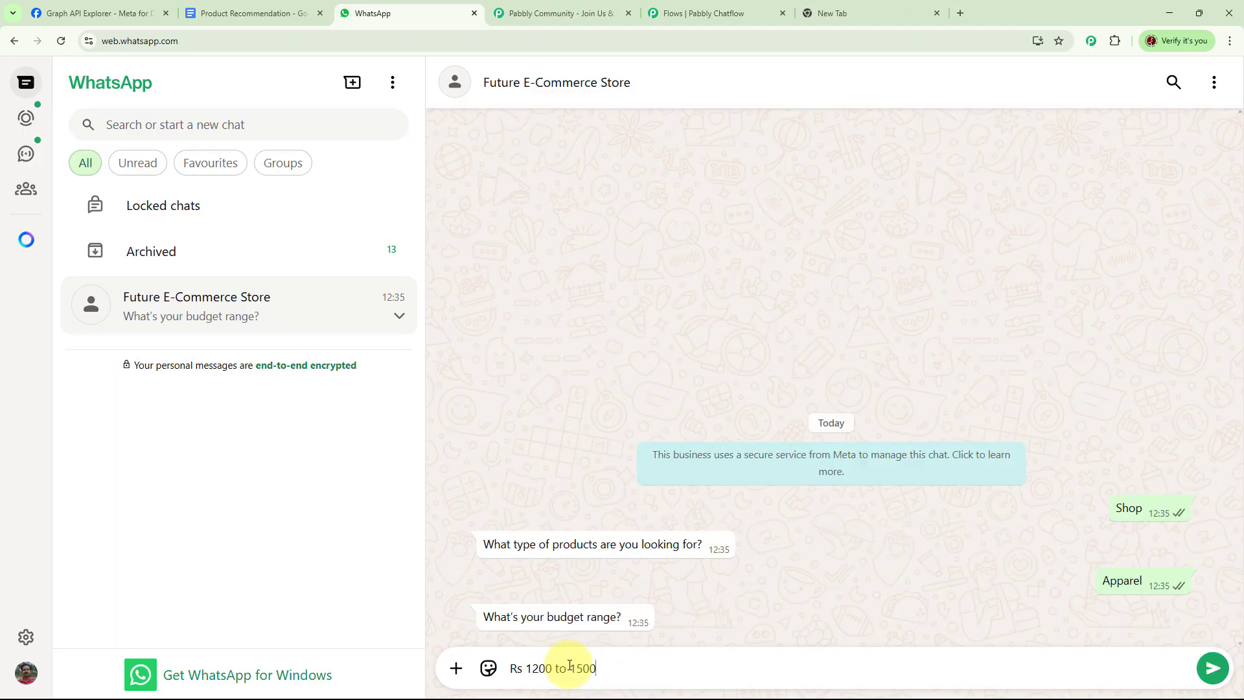
key("Return")
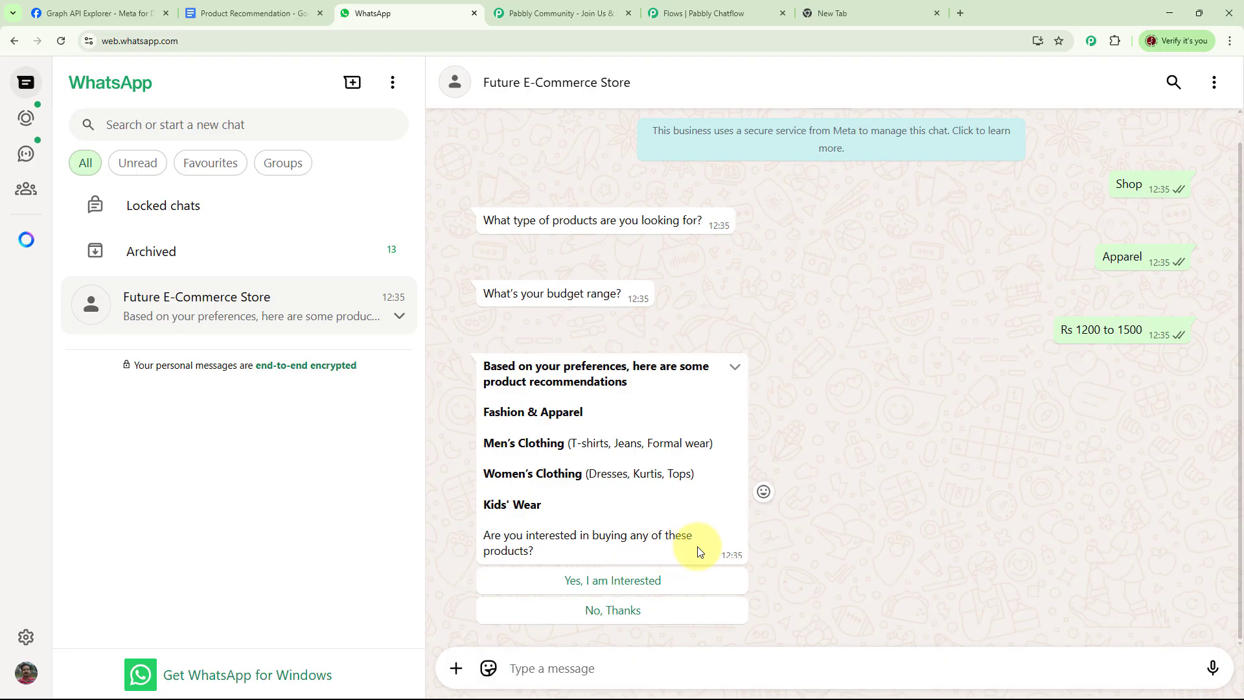
- Test both replies to the product recommendations, choosing "Yes, I am Interested" and "No, Thanks", and review the conversation
left_click(622, 588)
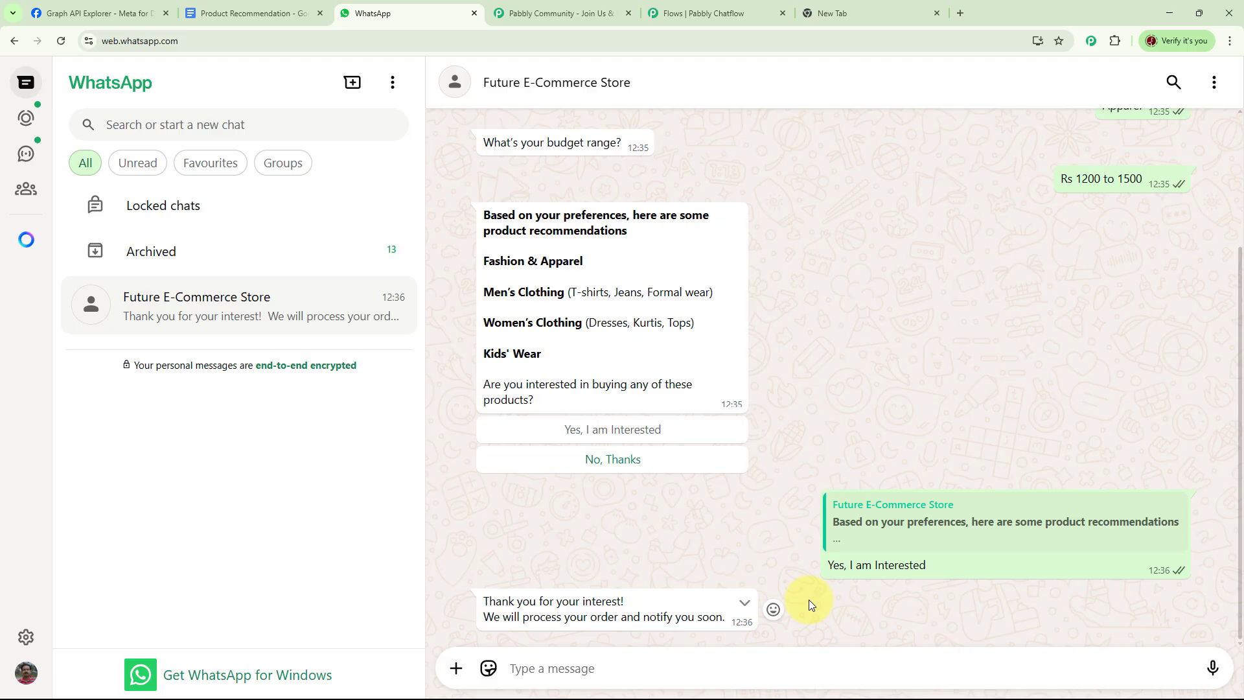
left_click(618, 460)
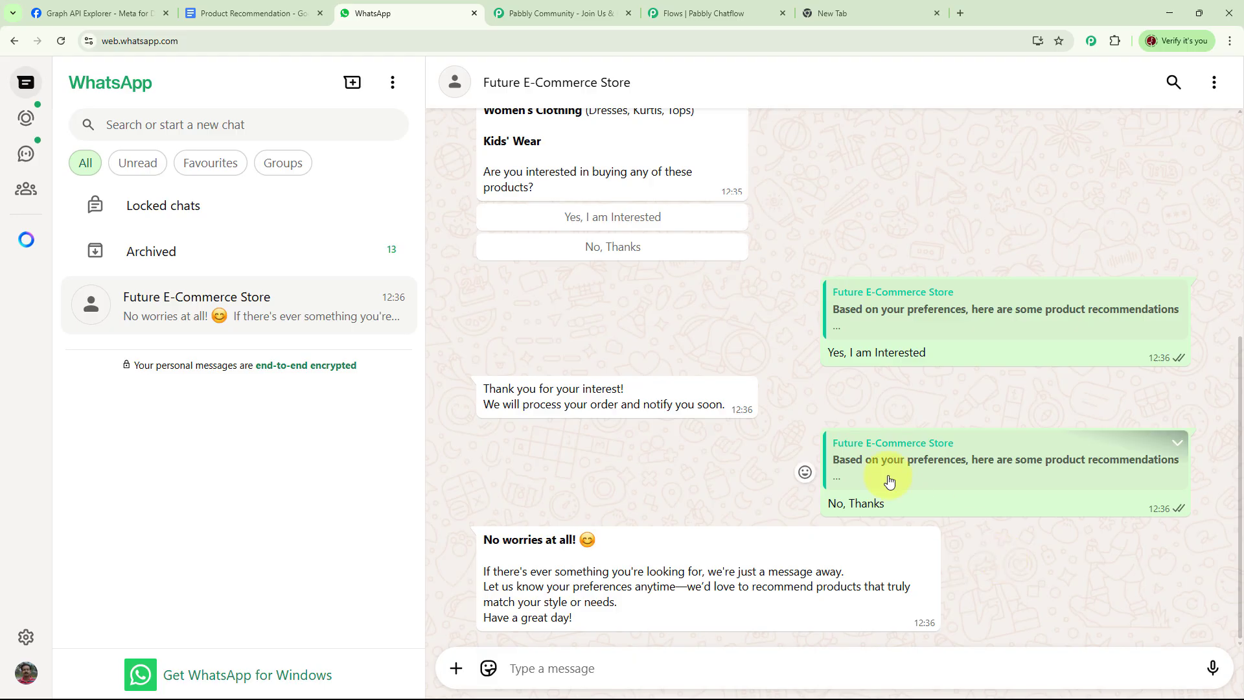
scroll(970, 408, "up", 6)
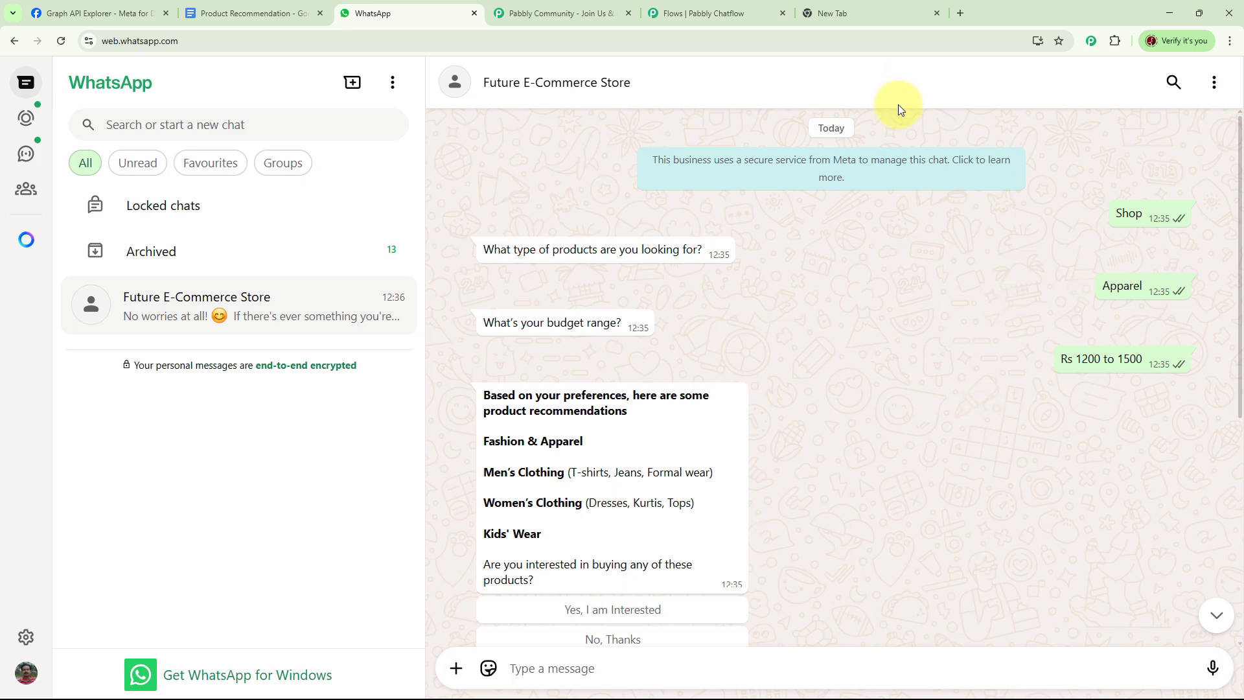
- Open the Pabbly Chatflow website at pabbly.com/chatflow in the empty browser tab
left_click(869, 14)
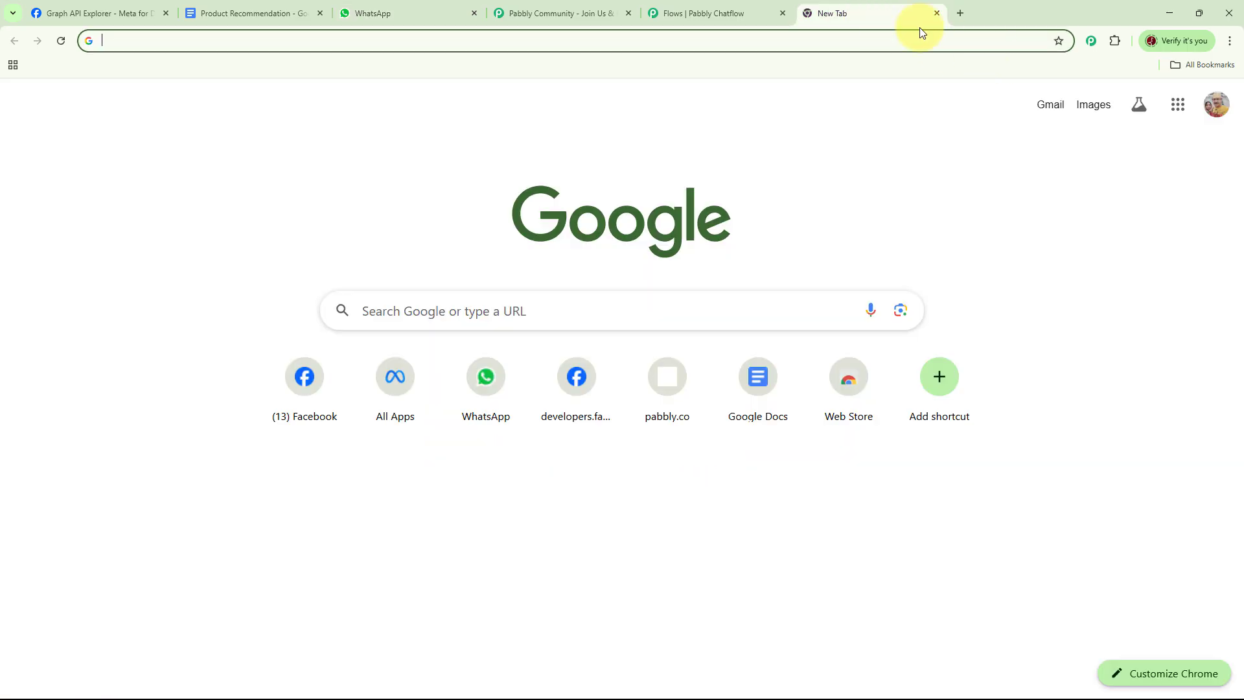
left_click(331, 42)
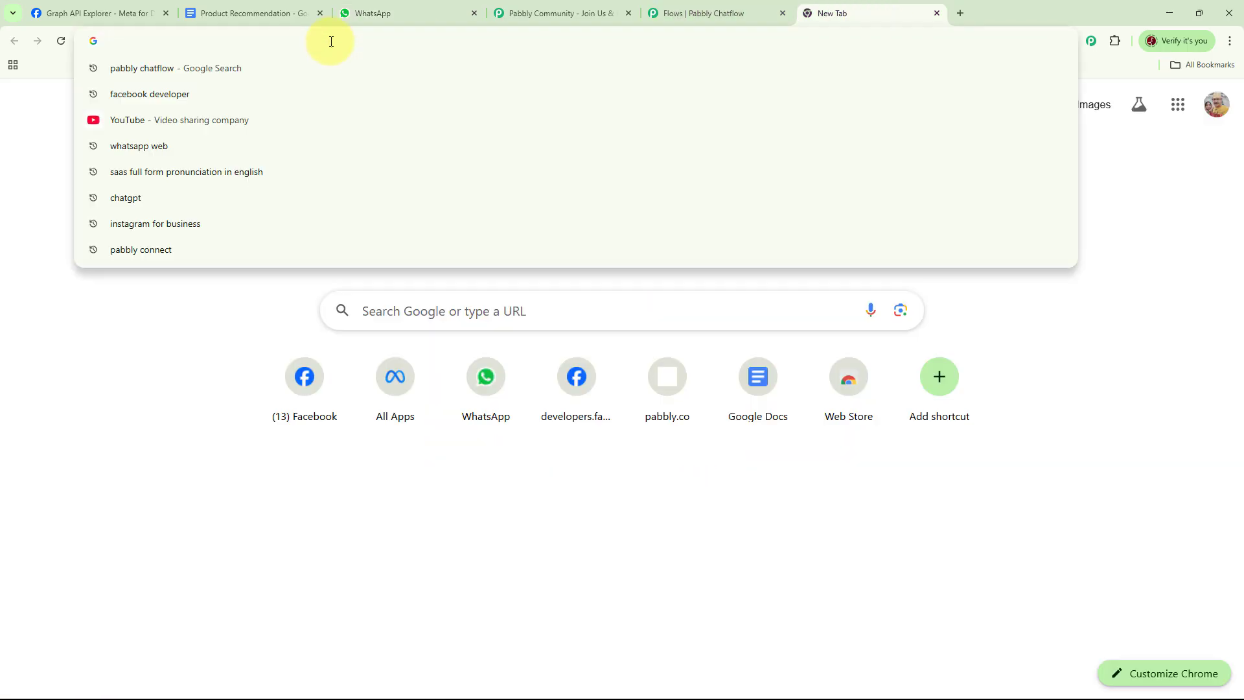
type("pabbly")
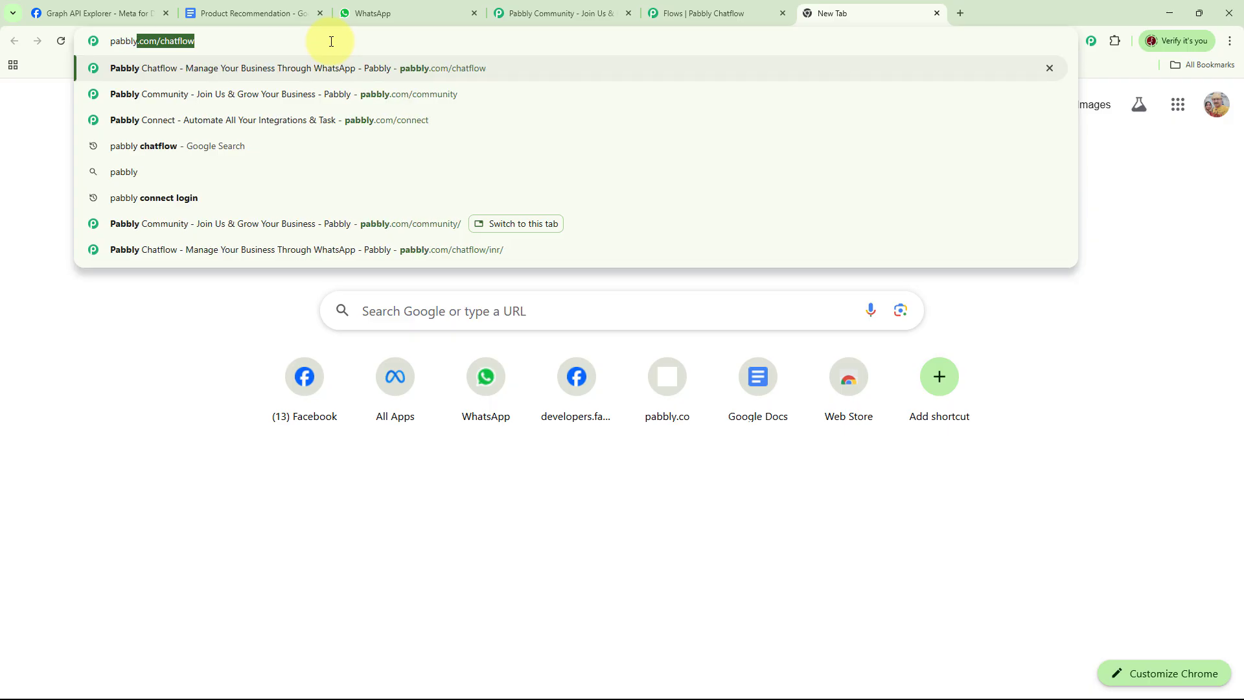
type(".com/")
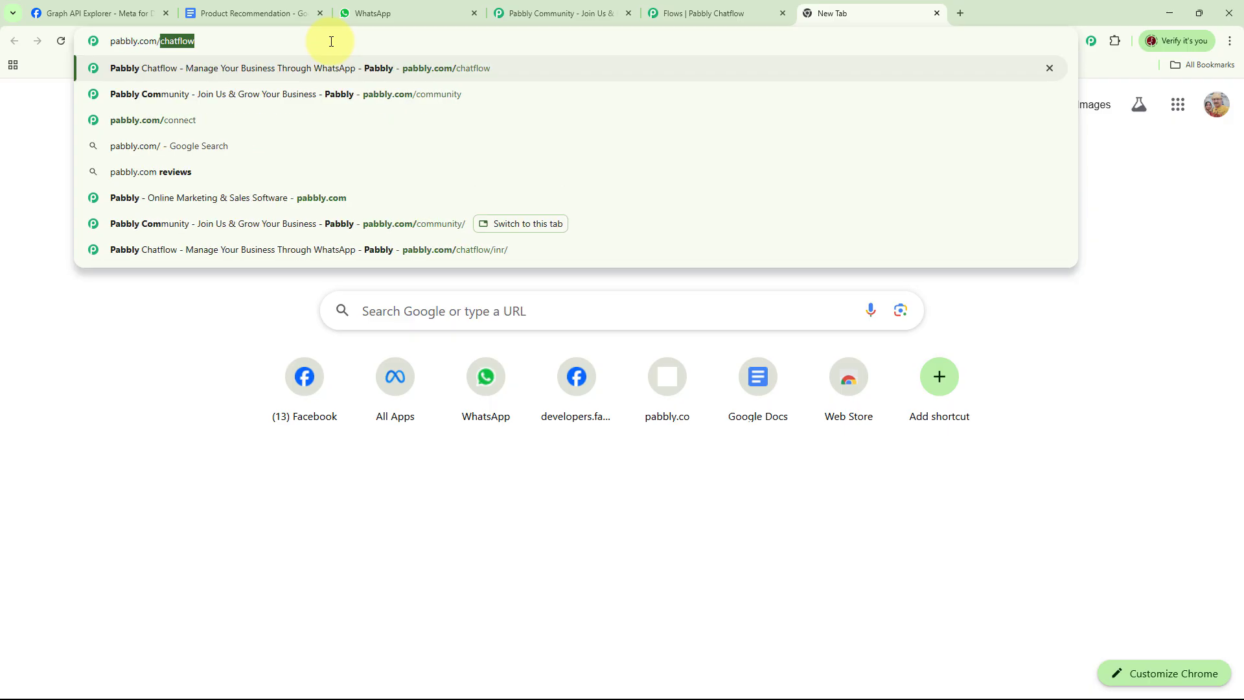
type("chatf")
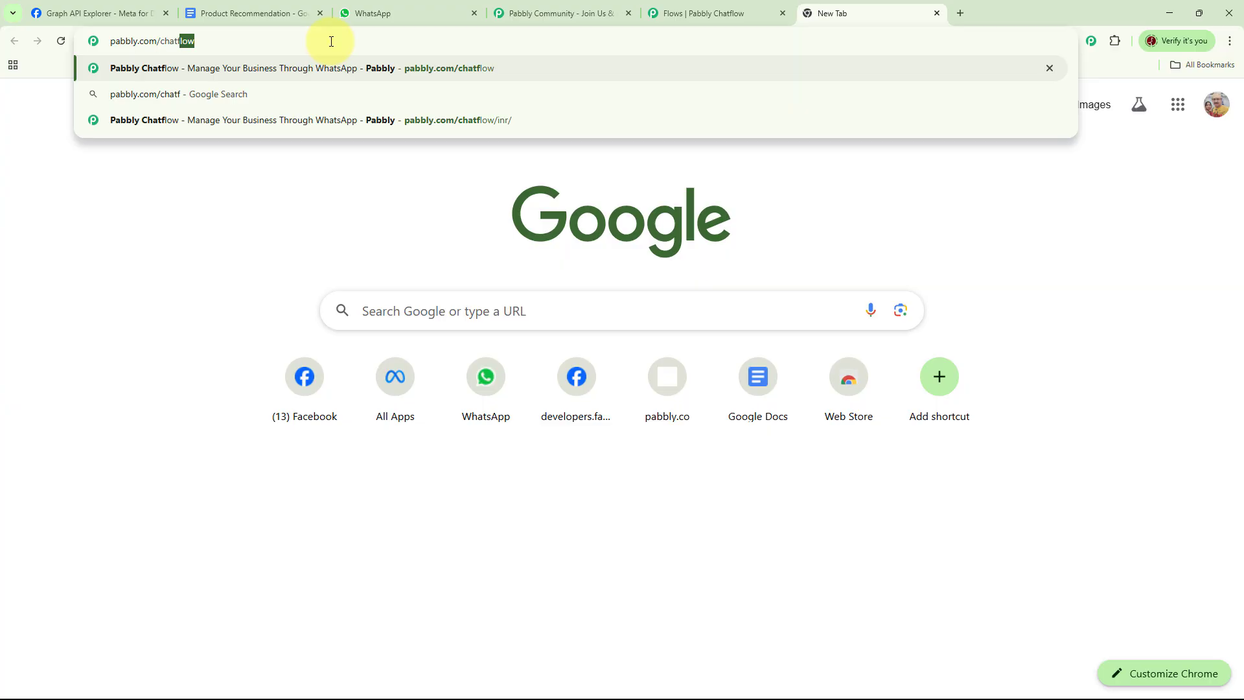
type("low")
key("Return")
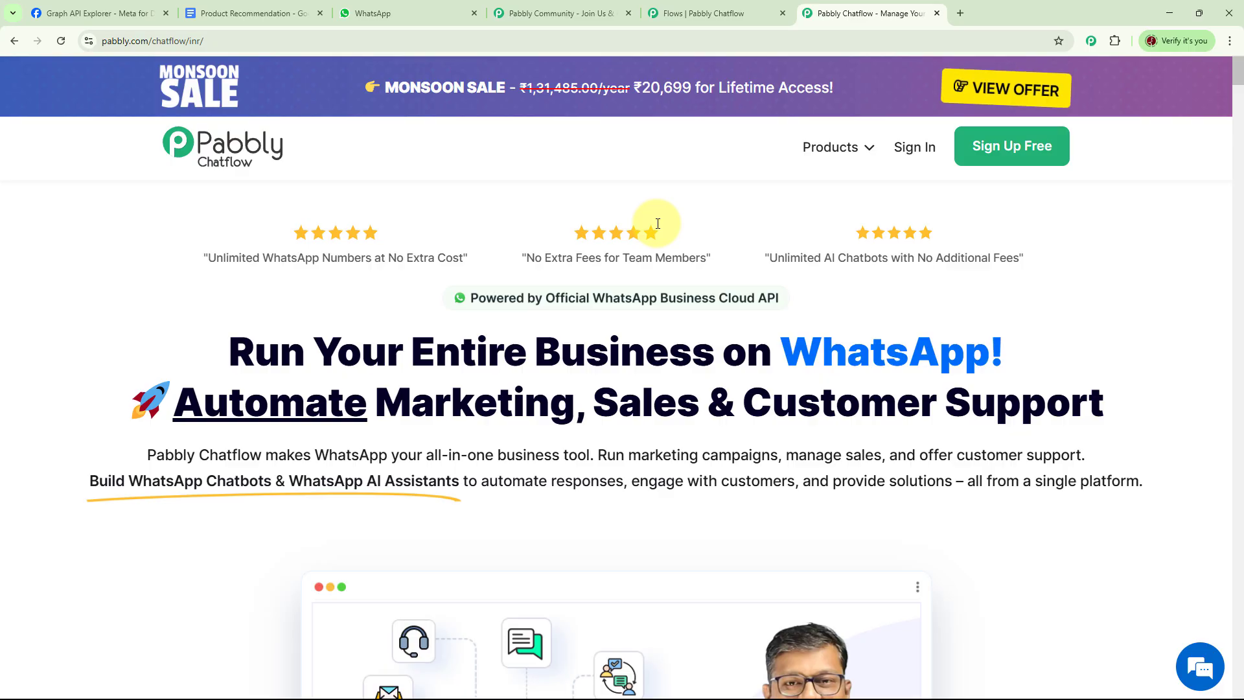
- Look through the Pabbly Community page, covering its benefits, member videos and customer reviews
left_click(570, 12)
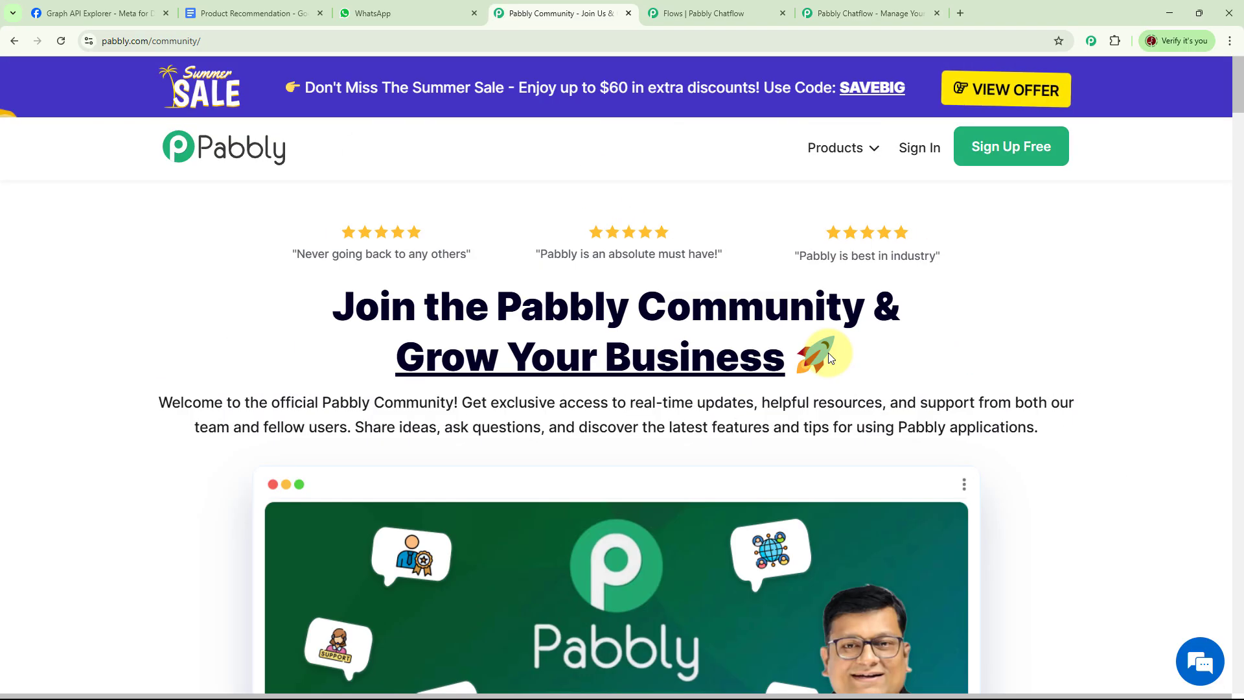
scroll(977, 362, "down", 3)
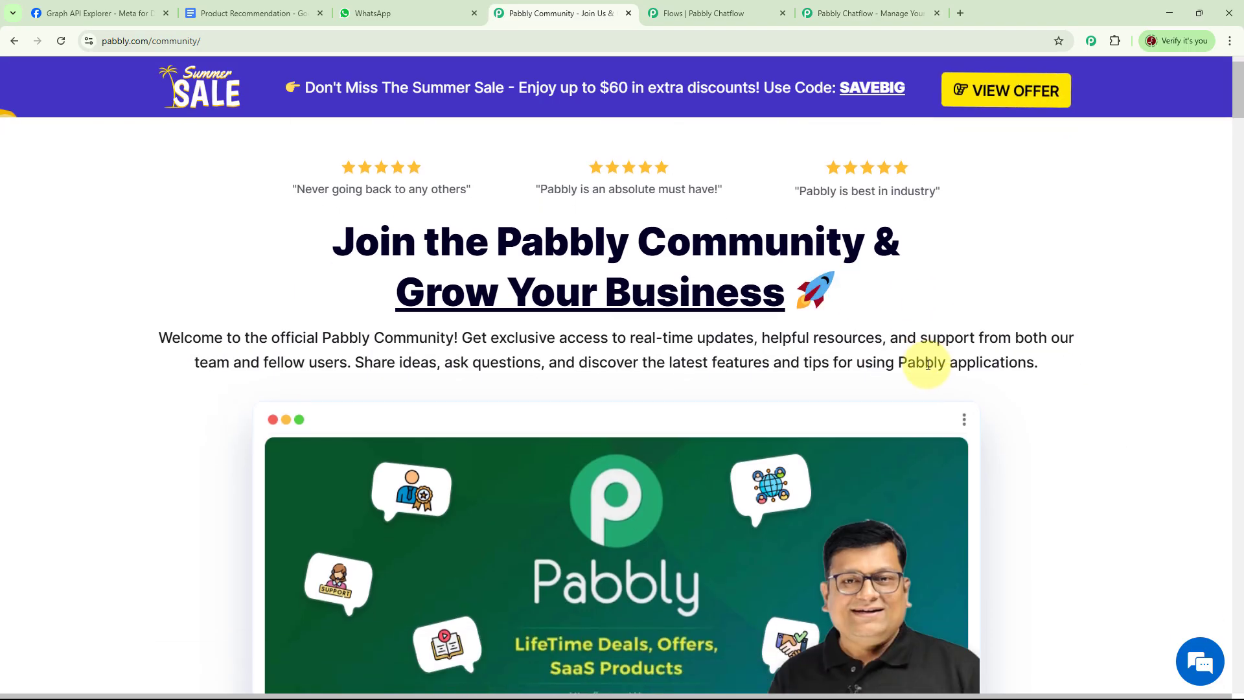
scroll(978, 362, "down", 6)
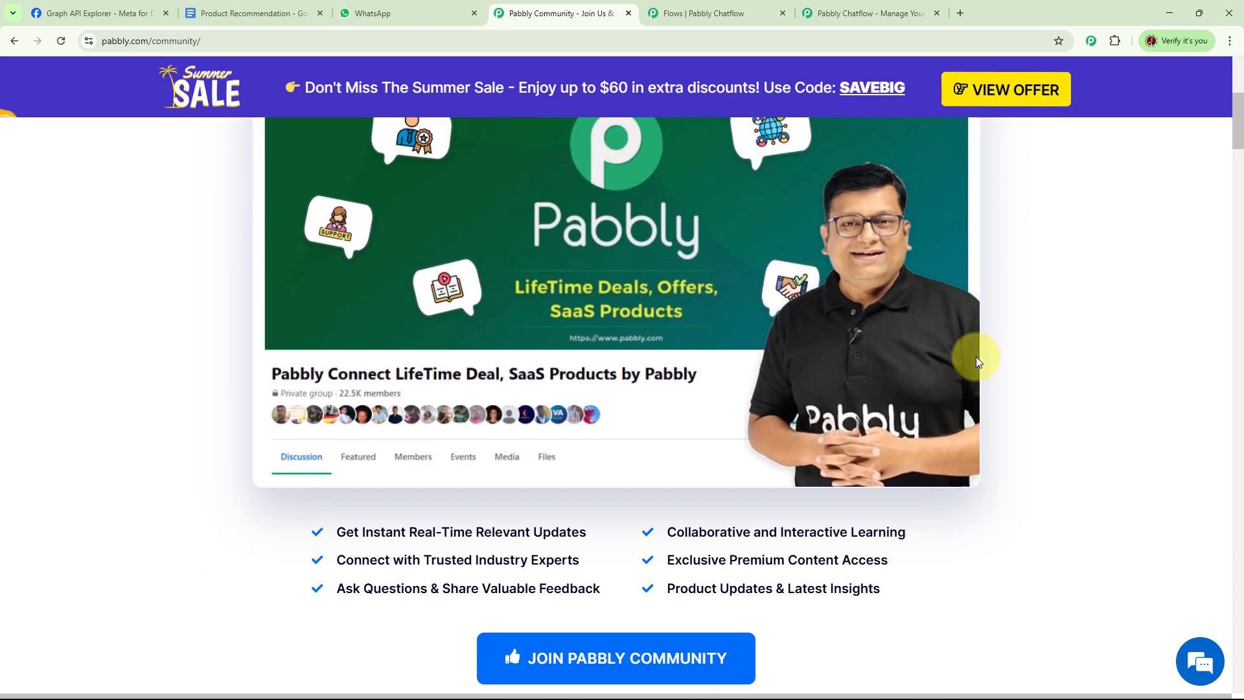
scroll(977, 362, "down", 14)
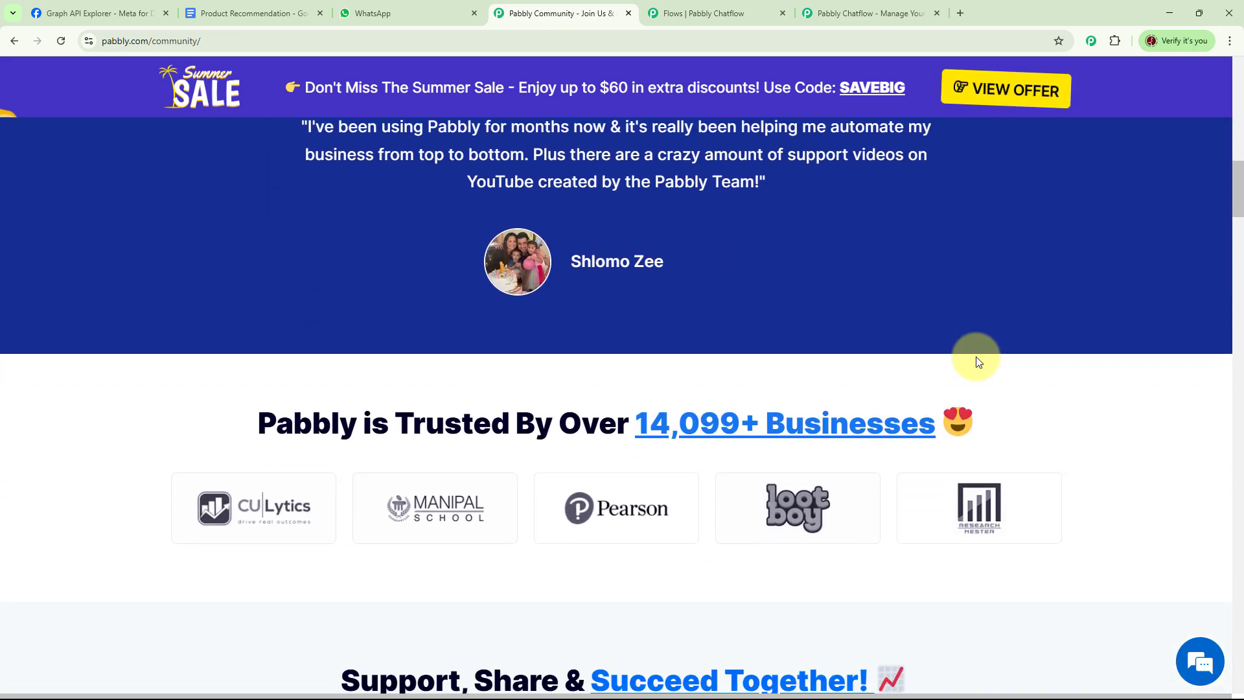
scroll(976, 357, "down", 6)
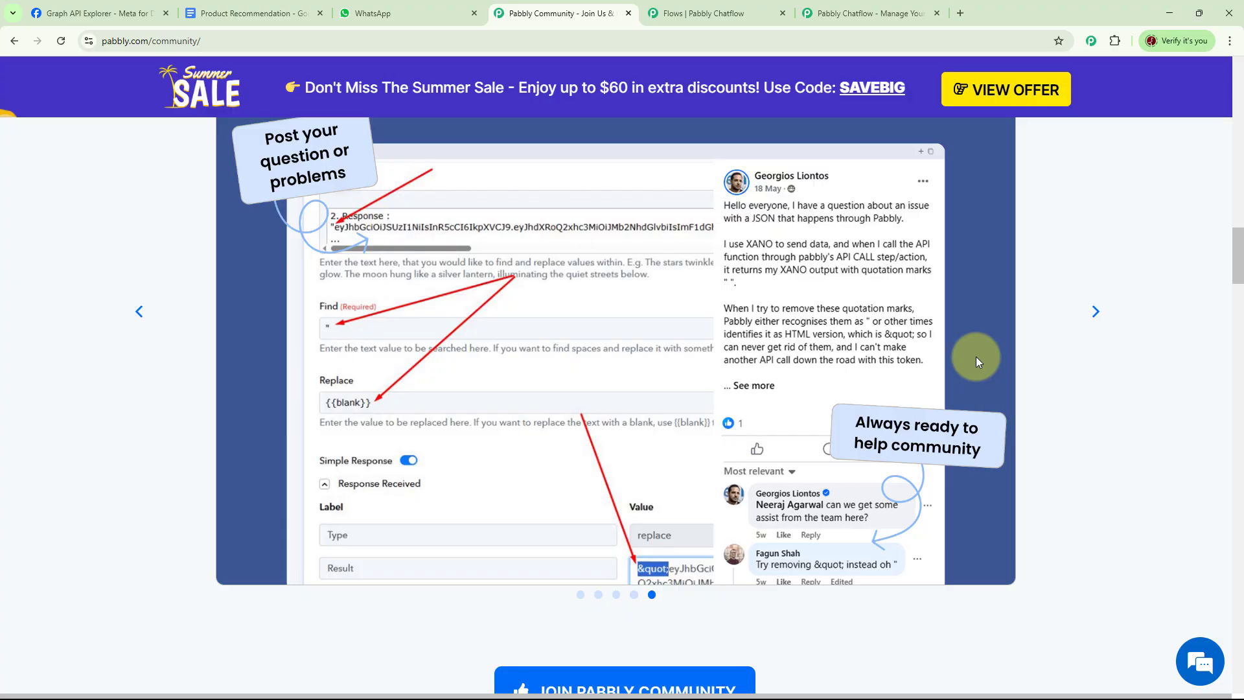
scroll(976, 361, "down", 10)
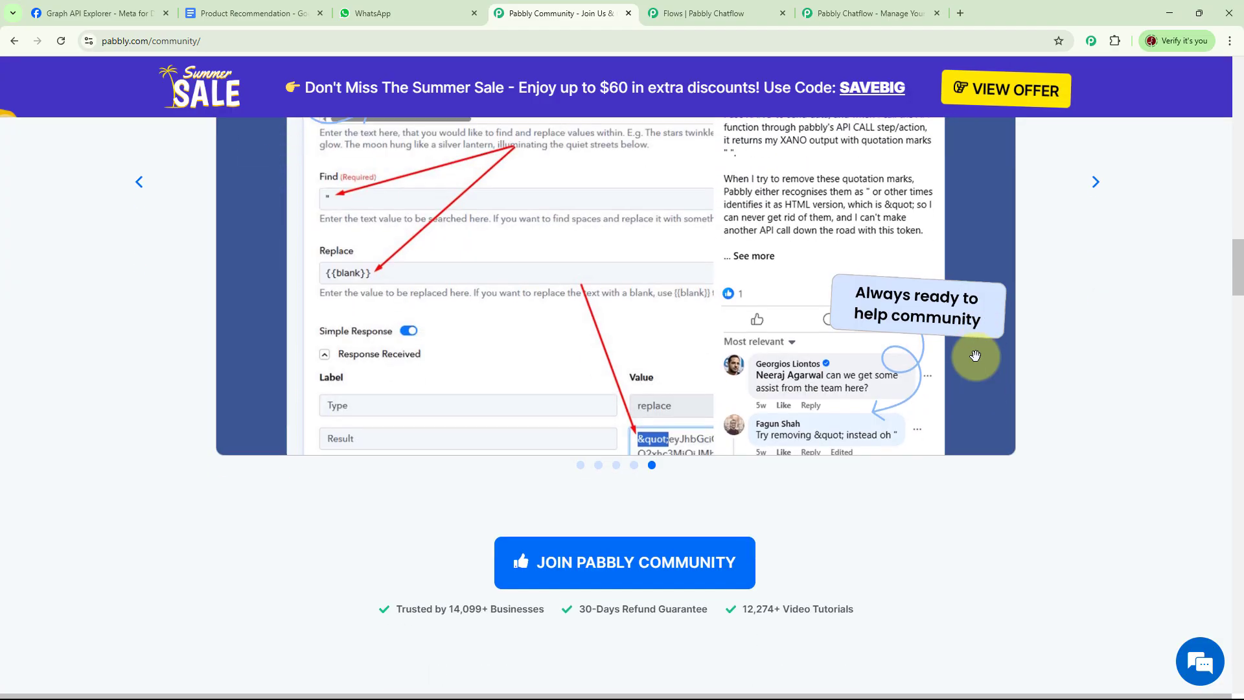
scroll(975, 355, "down", 2)
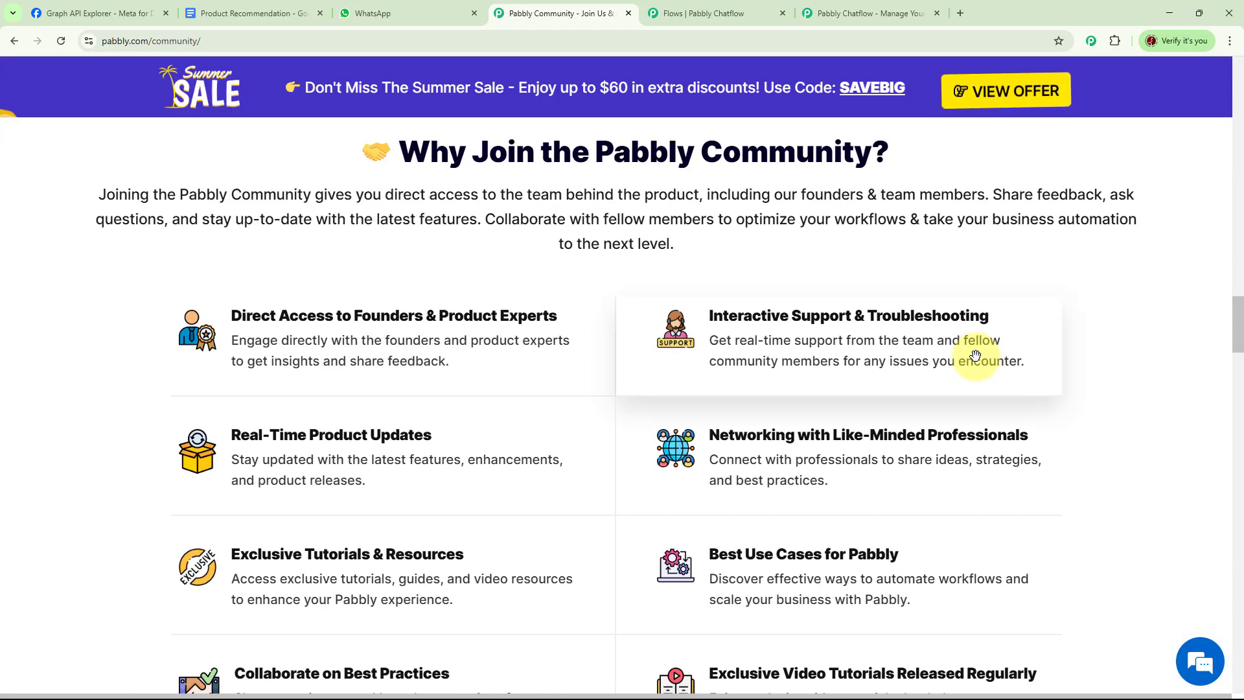
scroll(1010, 370, "down", 13)
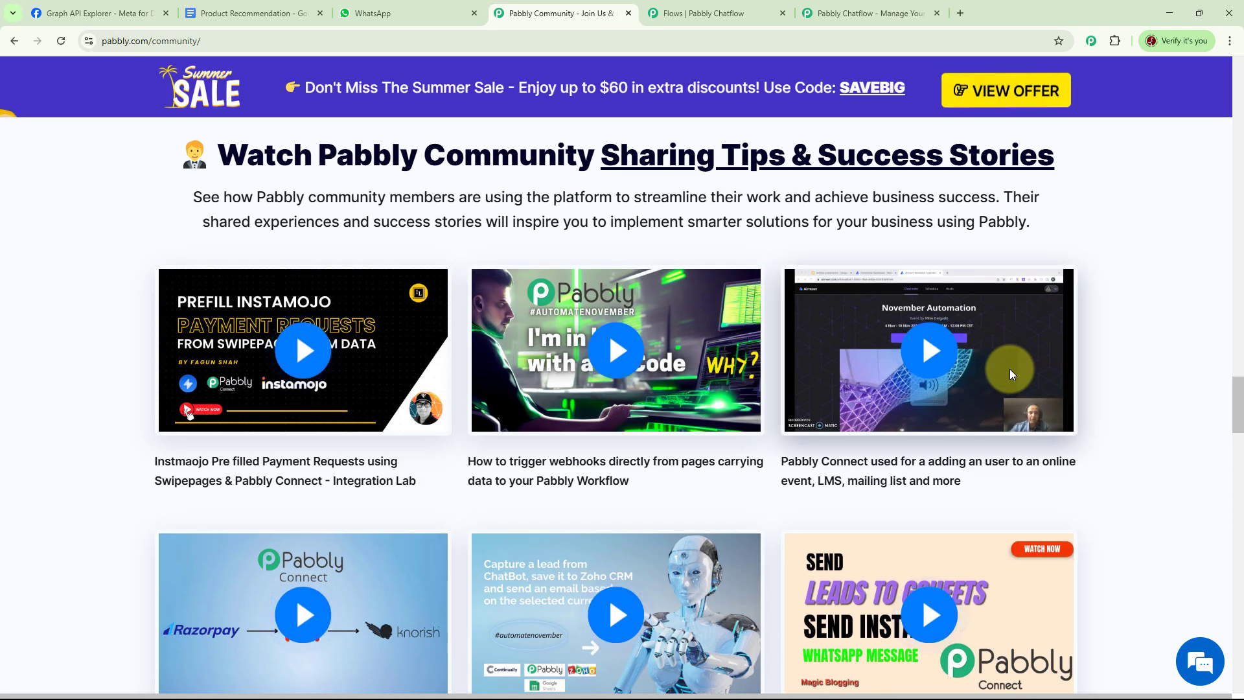
scroll(1011, 371, "down", 2)
scroll(1012, 374, "down", 10)
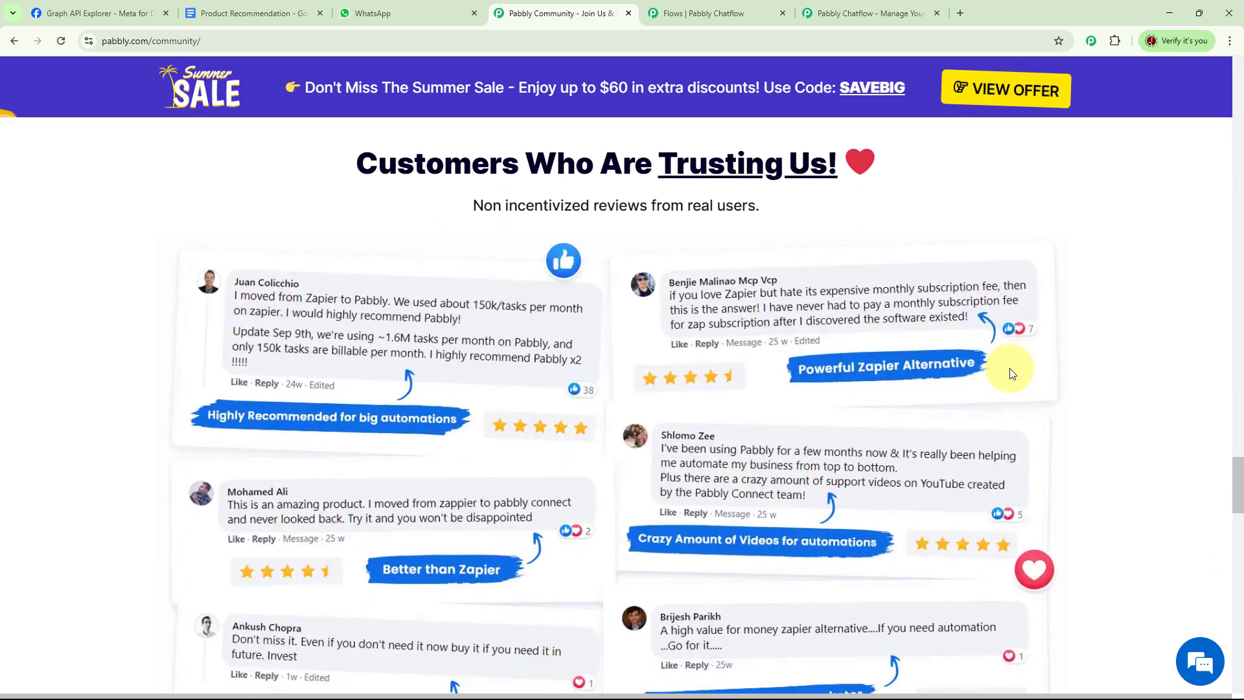
- Return to the Pabbly Chatflow site, sign in, and access the Pabbly Chatflow app from All Pabbly Apps
left_click(869, 14)
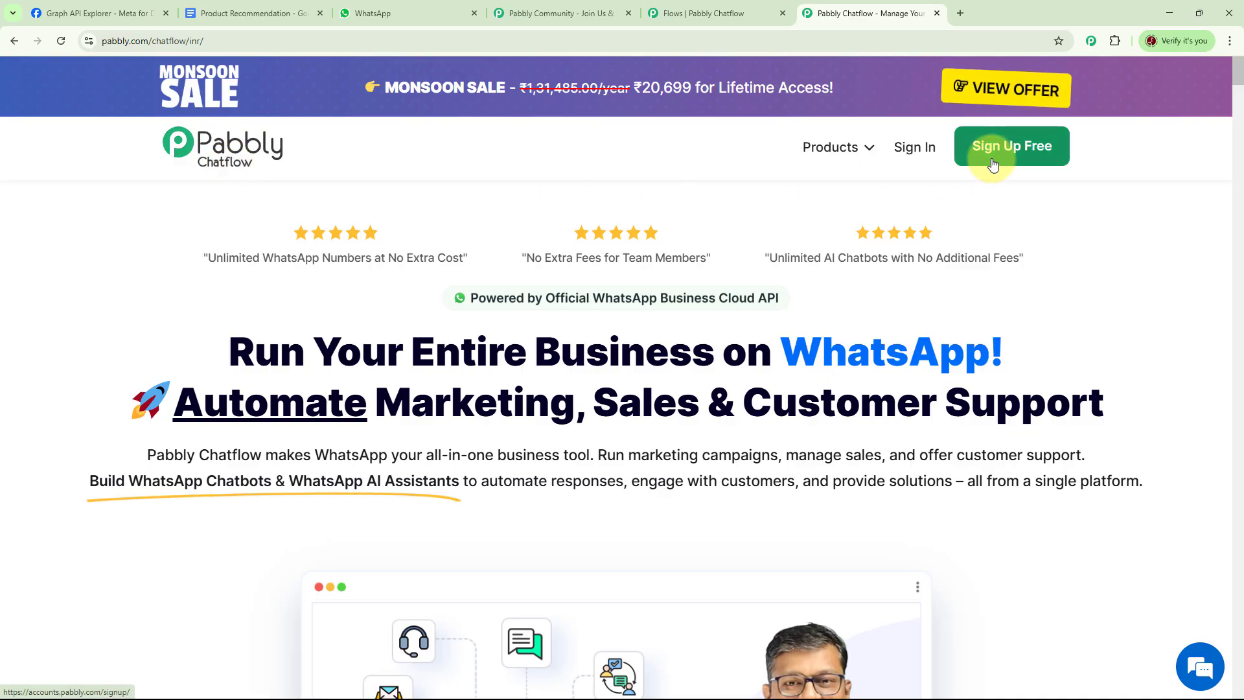
left_click(905, 150)
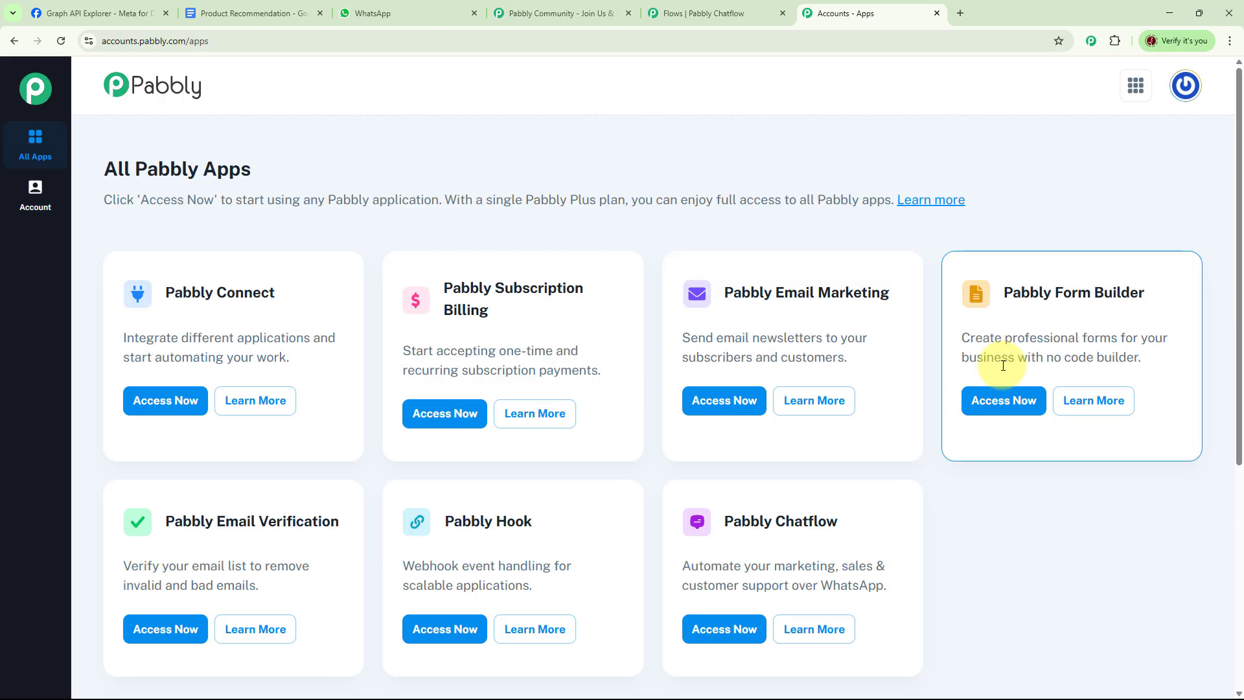
scroll(995, 380, "down", 1)
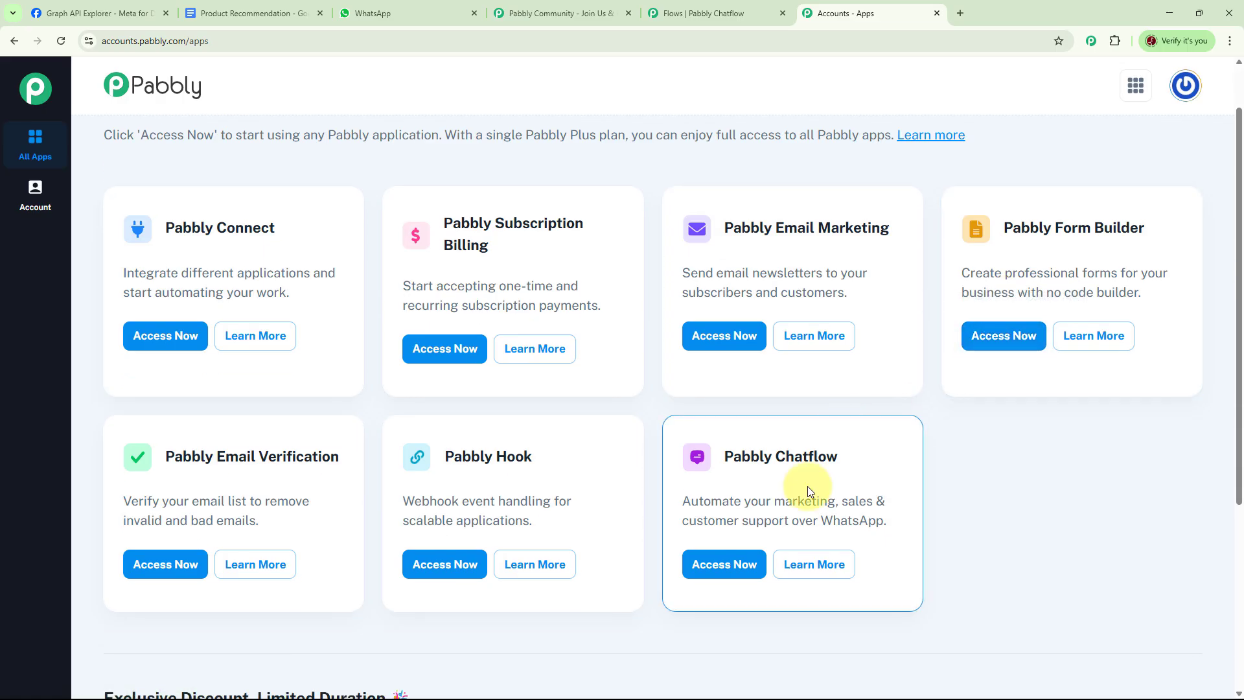
left_click(743, 565)
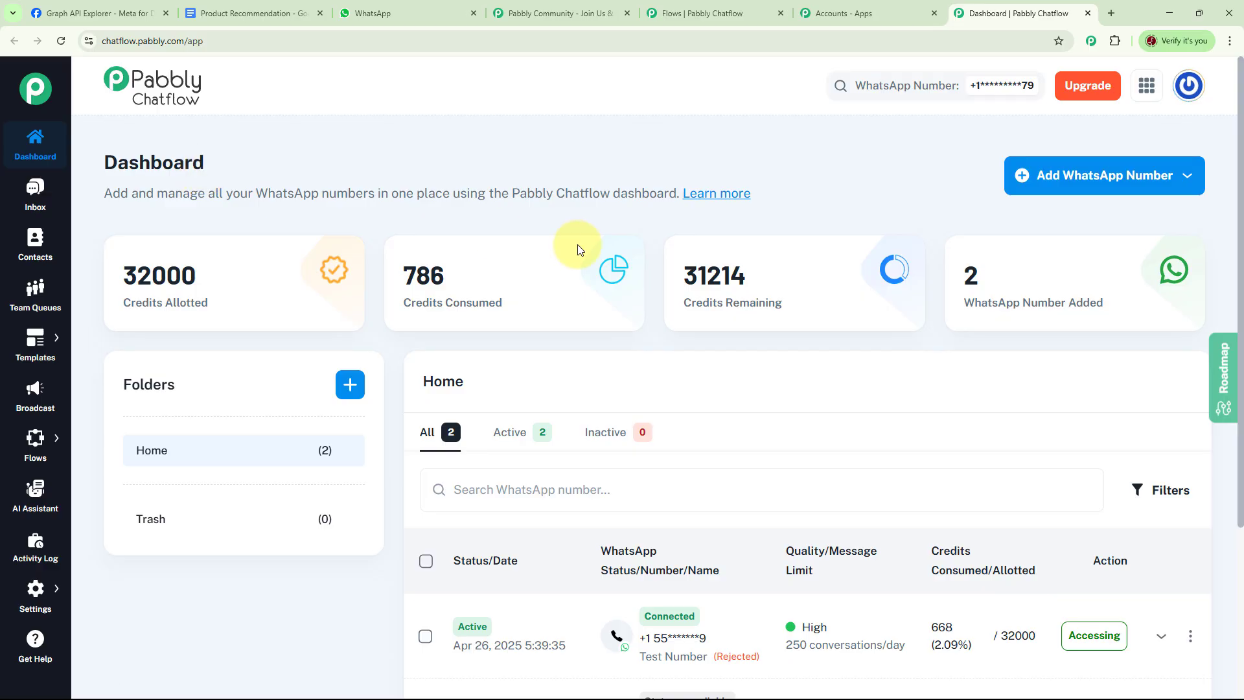
- Examine the WhatsApp Connect and Manual Token Connect dialogs for adding a WhatsApp number, closing each without connecting
left_click(1114, 185)
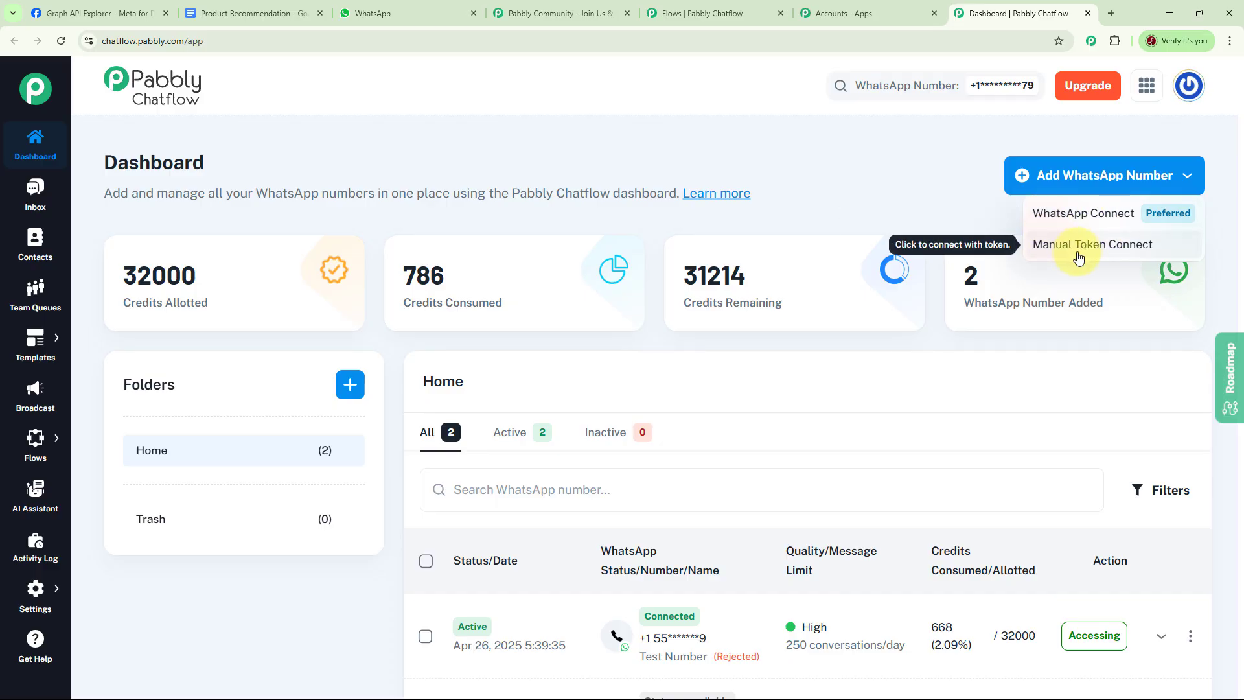
left_click(1076, 214)
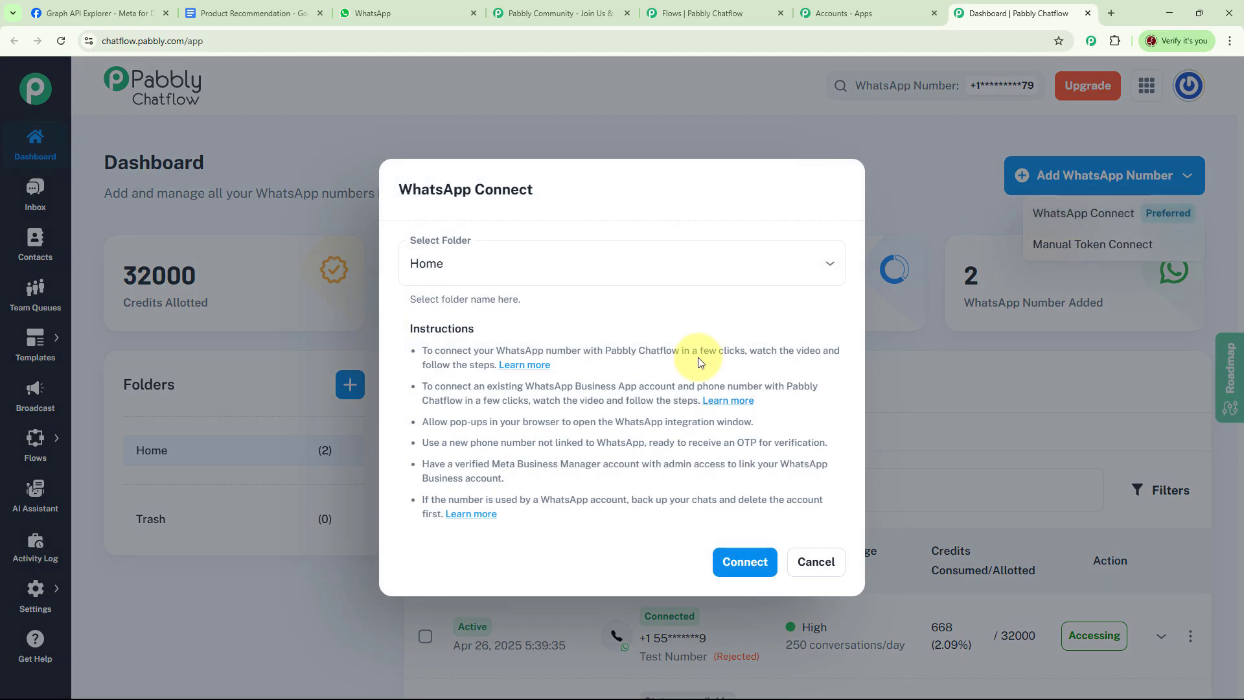
left_click(743, 563)
left_click(937, 219)
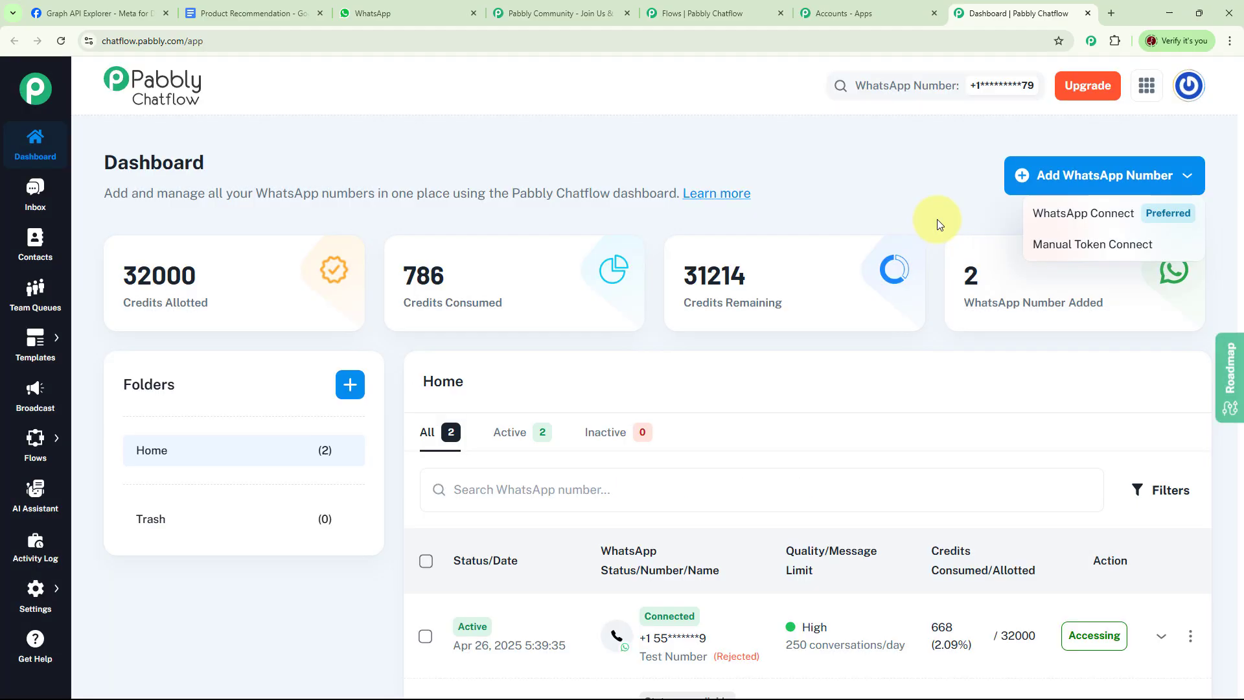
left_click(1050, 243)
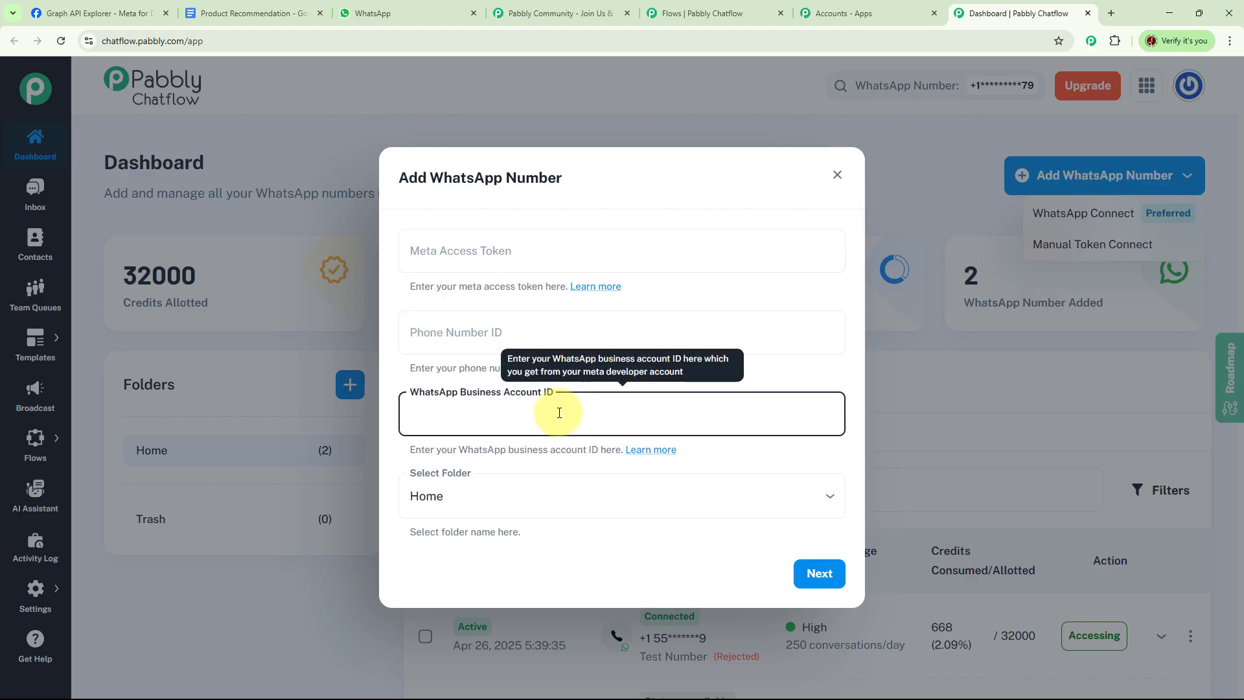
left_click(1016, 197)
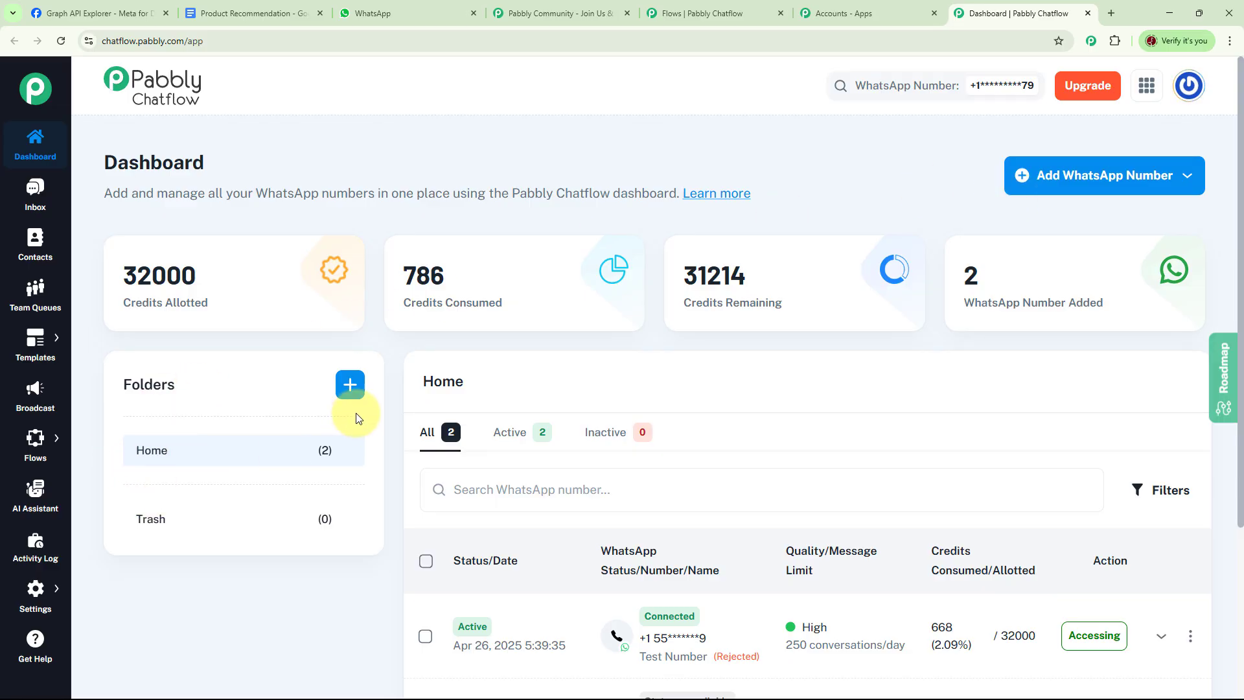
- Examine the Create Folder dialog without creating a folder, and look over the dashboard's navigation sections and the Settings options
left_click(350, 385)
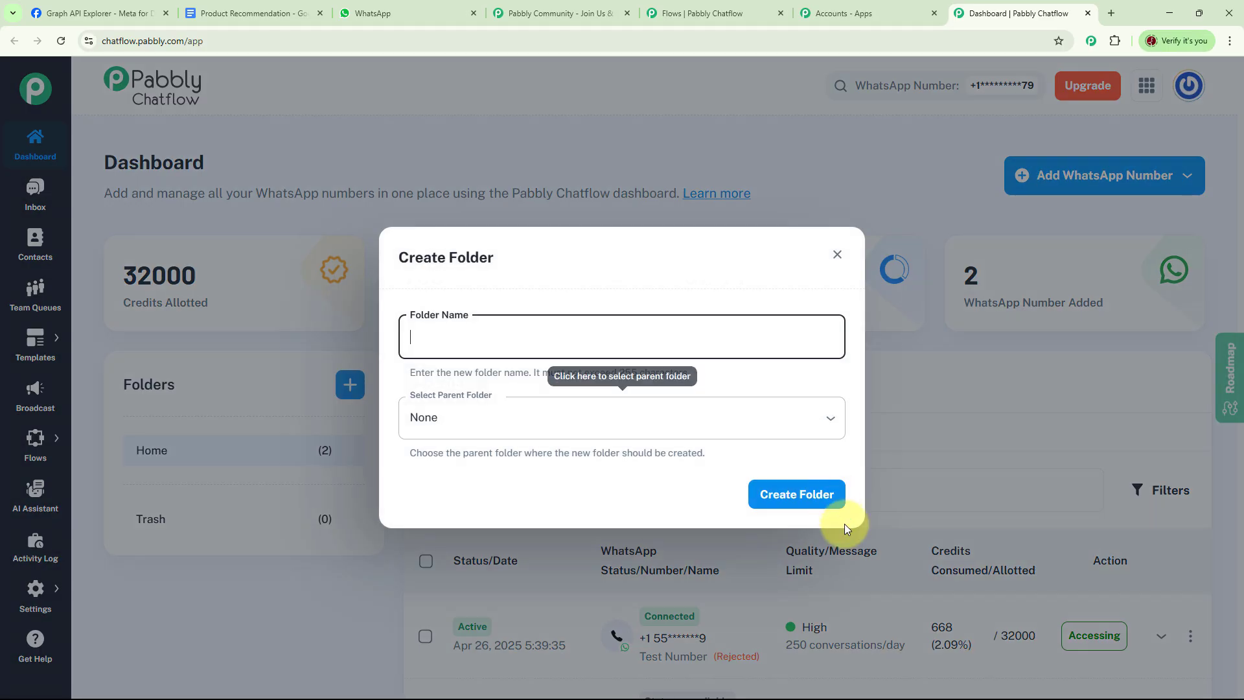
left_click(838, 255)
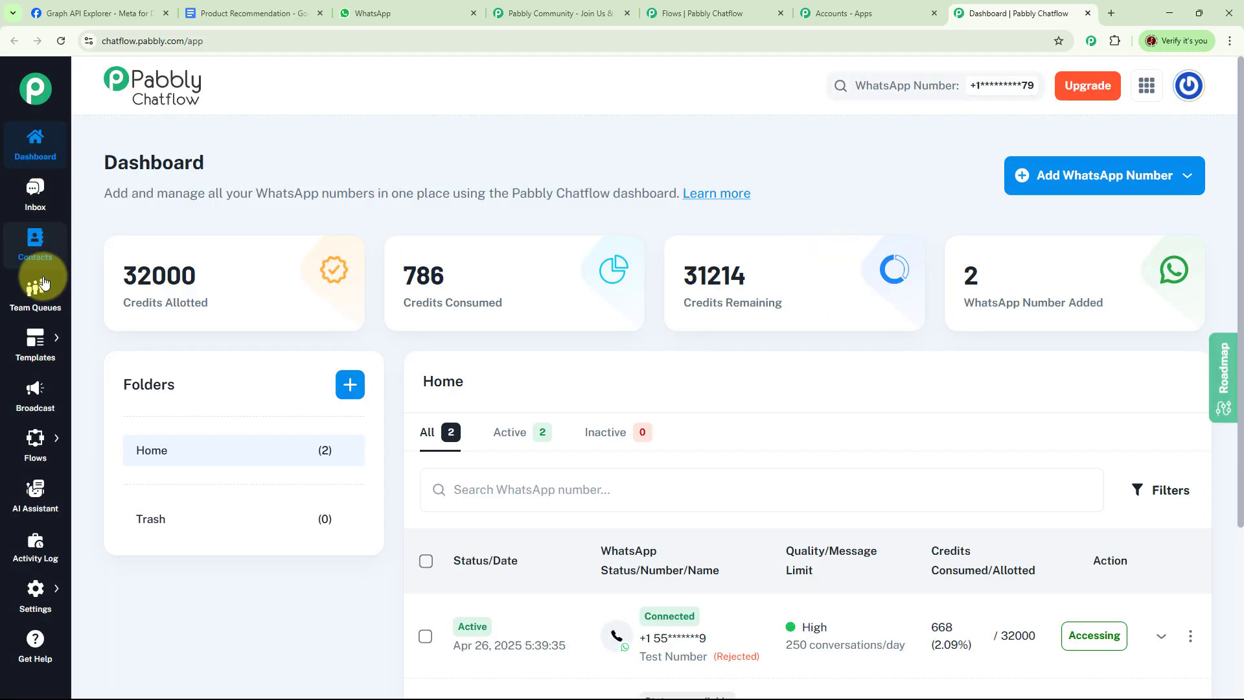
mouse_move(32, 447)
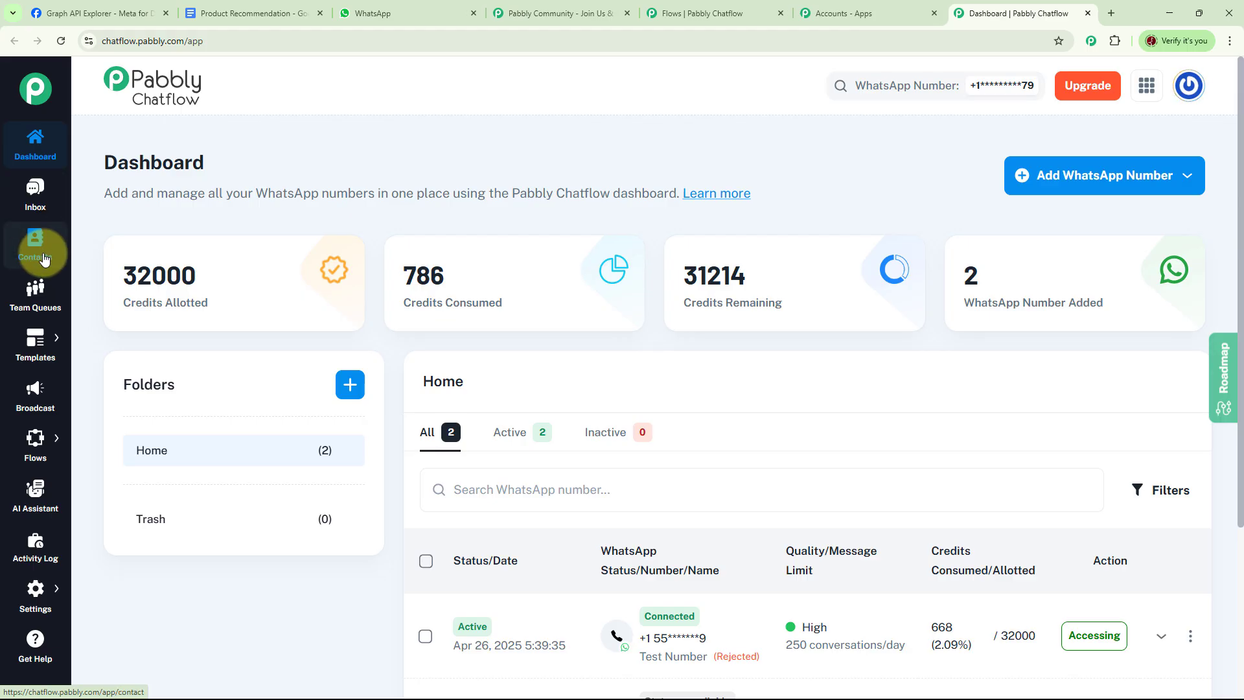
mouse_move(46, 346)
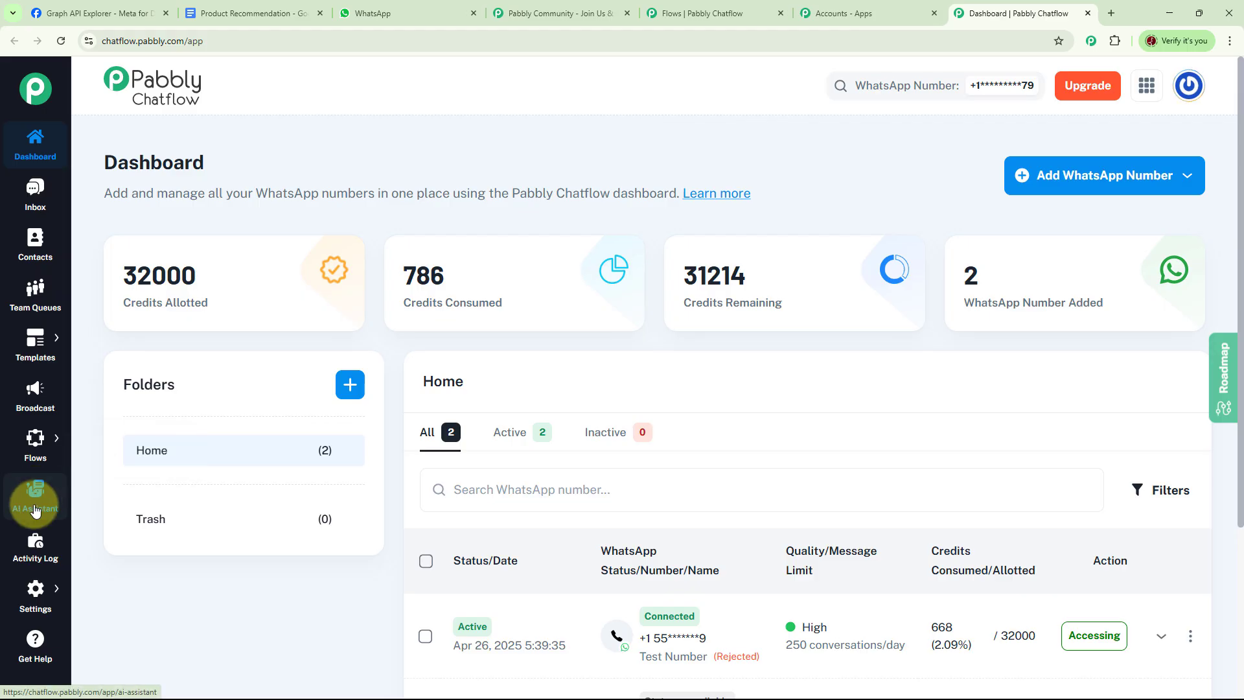
mouse_move(40, 592)
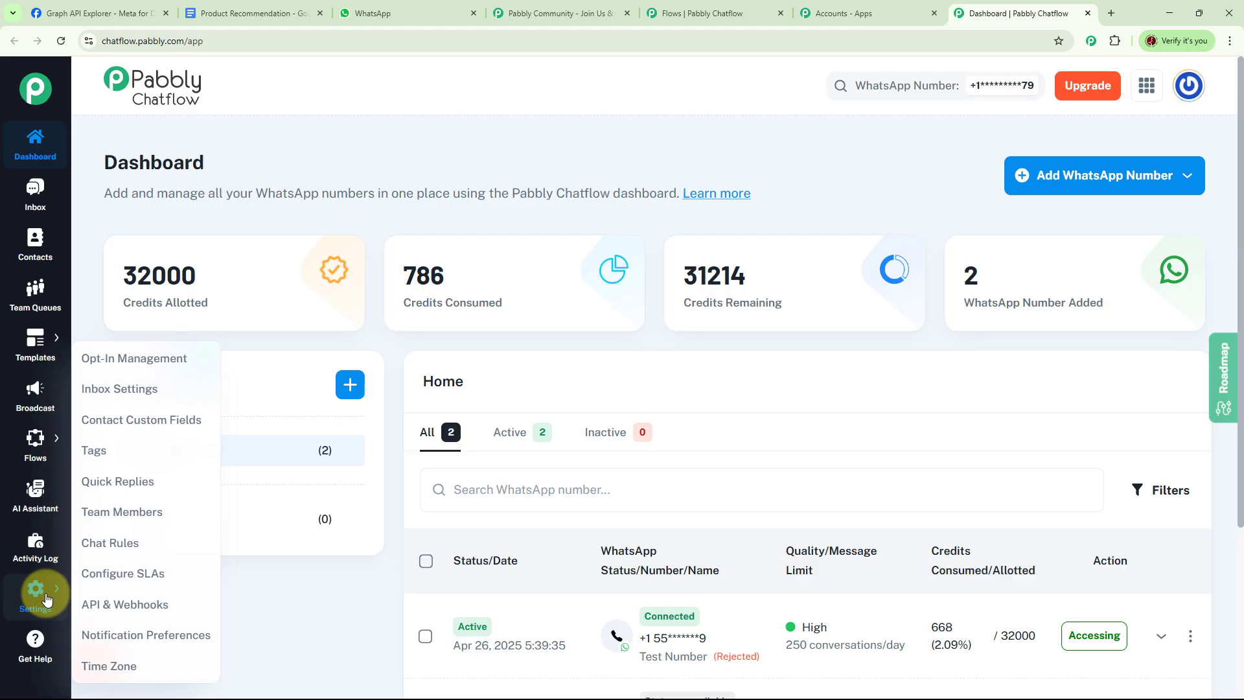
- Open the Flow Builder and deactivate the active flow "Automate Product Recommendations for E-commerce Using WhatsApp"
mouse_move(32, 436)
left_click(126, 433)
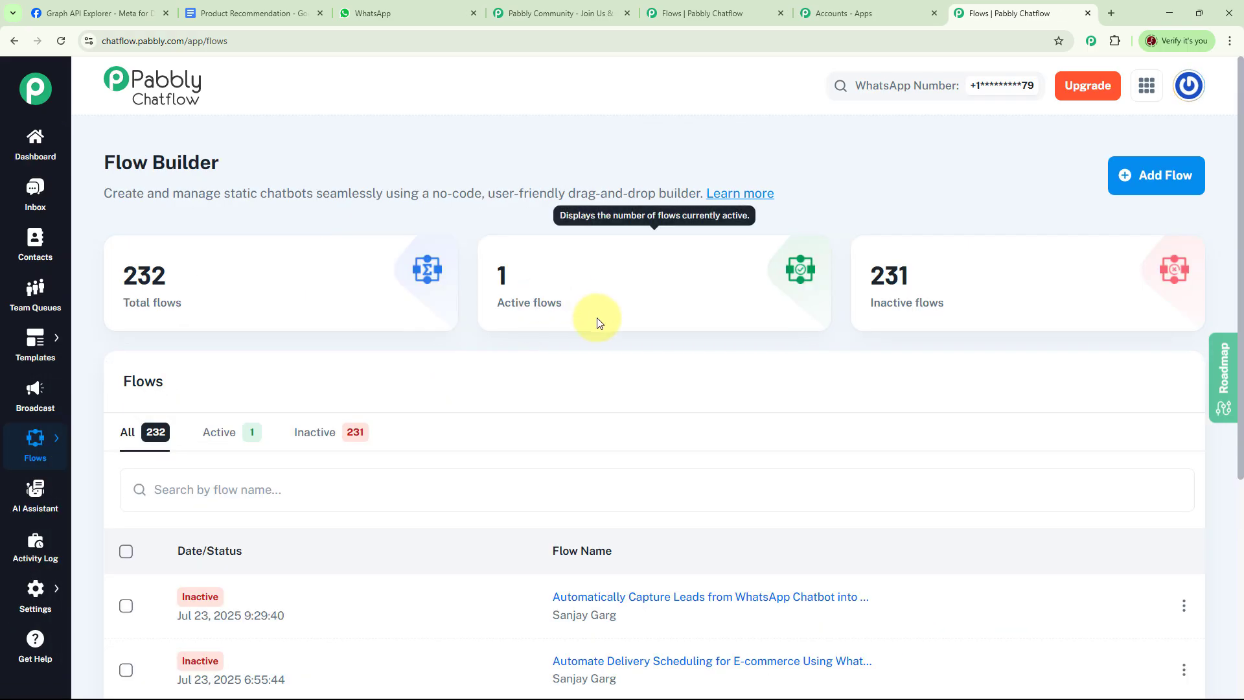
mouse_move(153, 303)
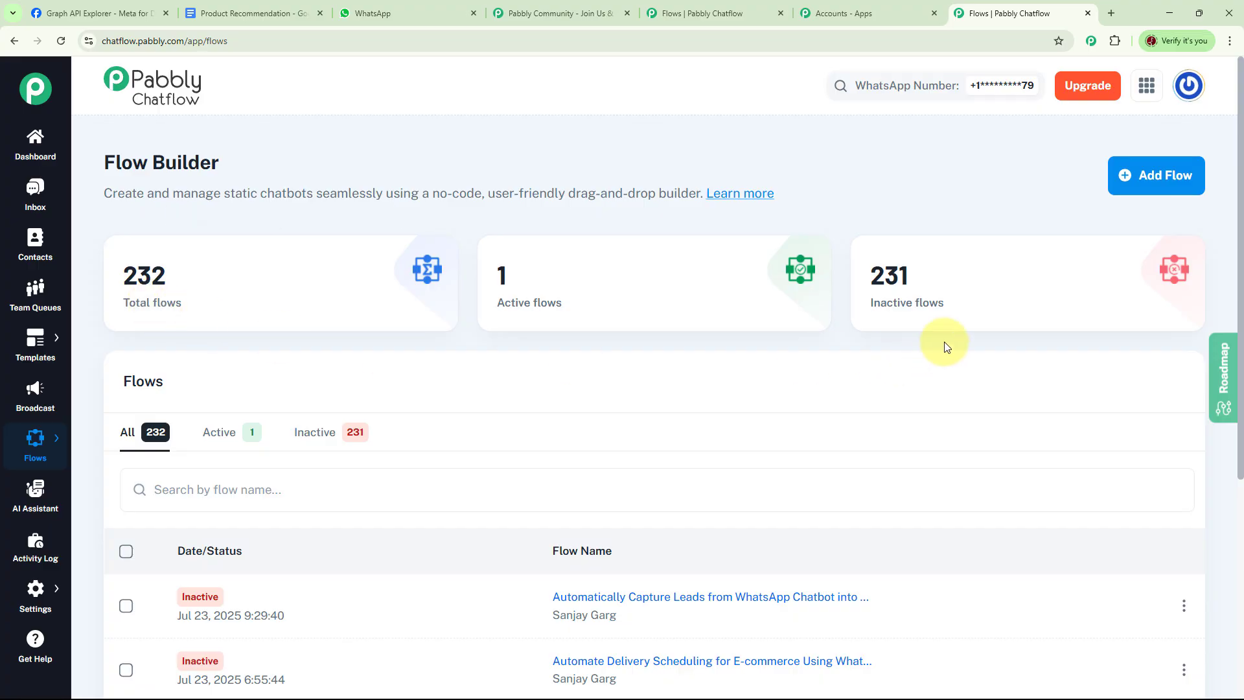
mouse_move(944, 297)
mouse_move(556, 308)
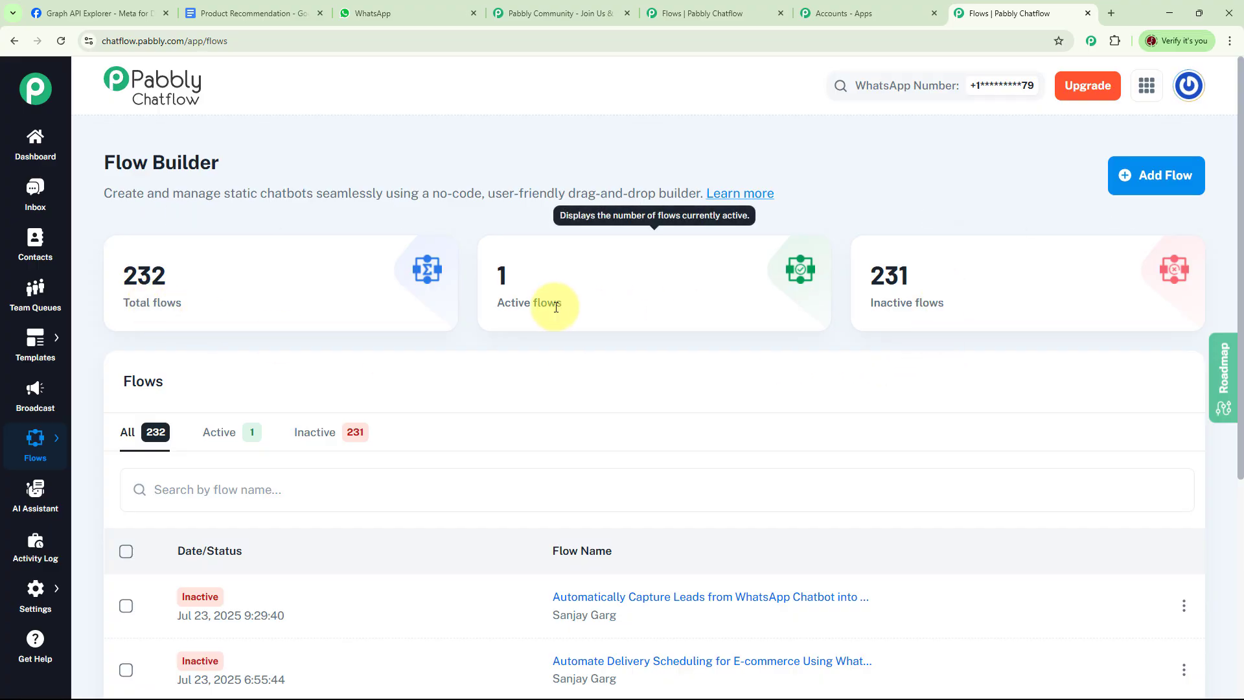
scroll(713, 330, "down", 5)
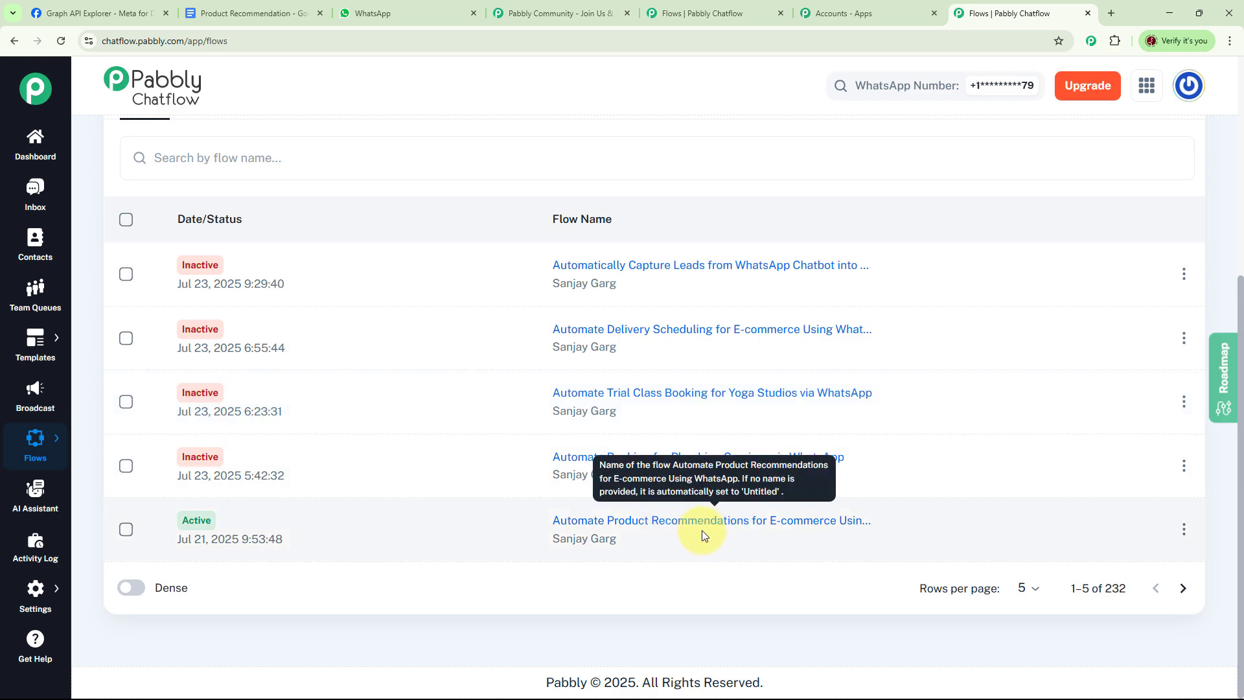
left_click(1184, 530)
left_click(1119, 527)
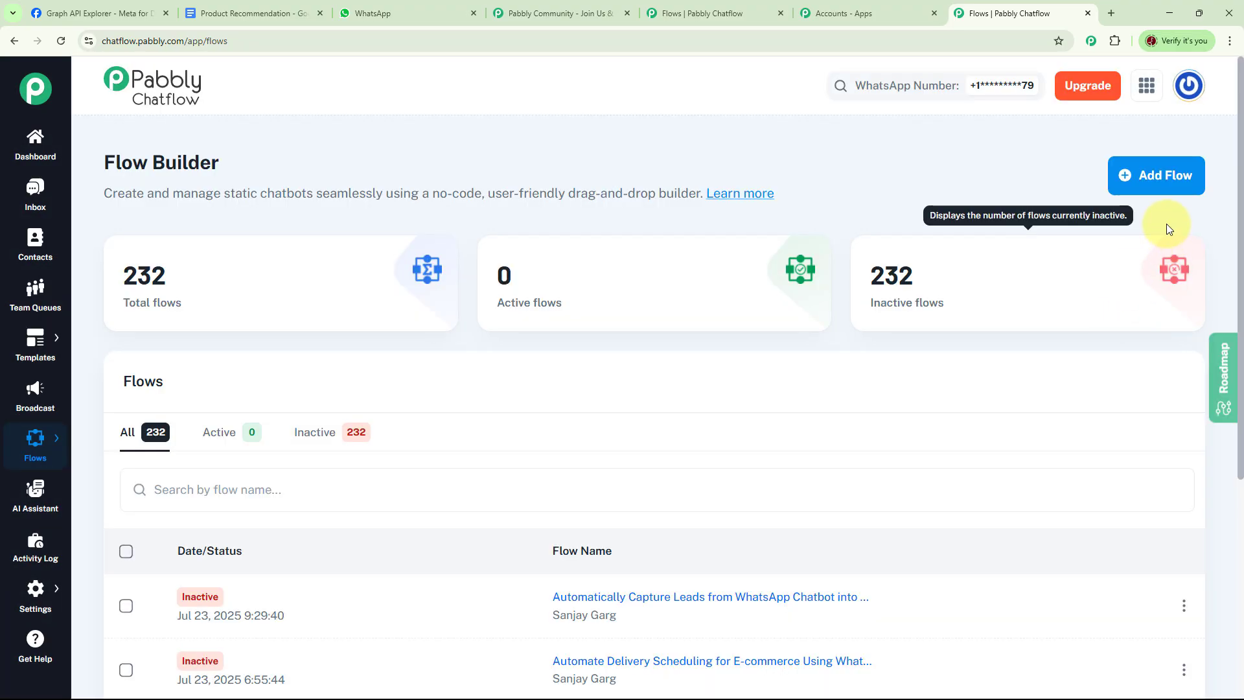
- Create a new flow and name it "Automate Product Recommendations for E-Commerce"
left_click(1164, 181)
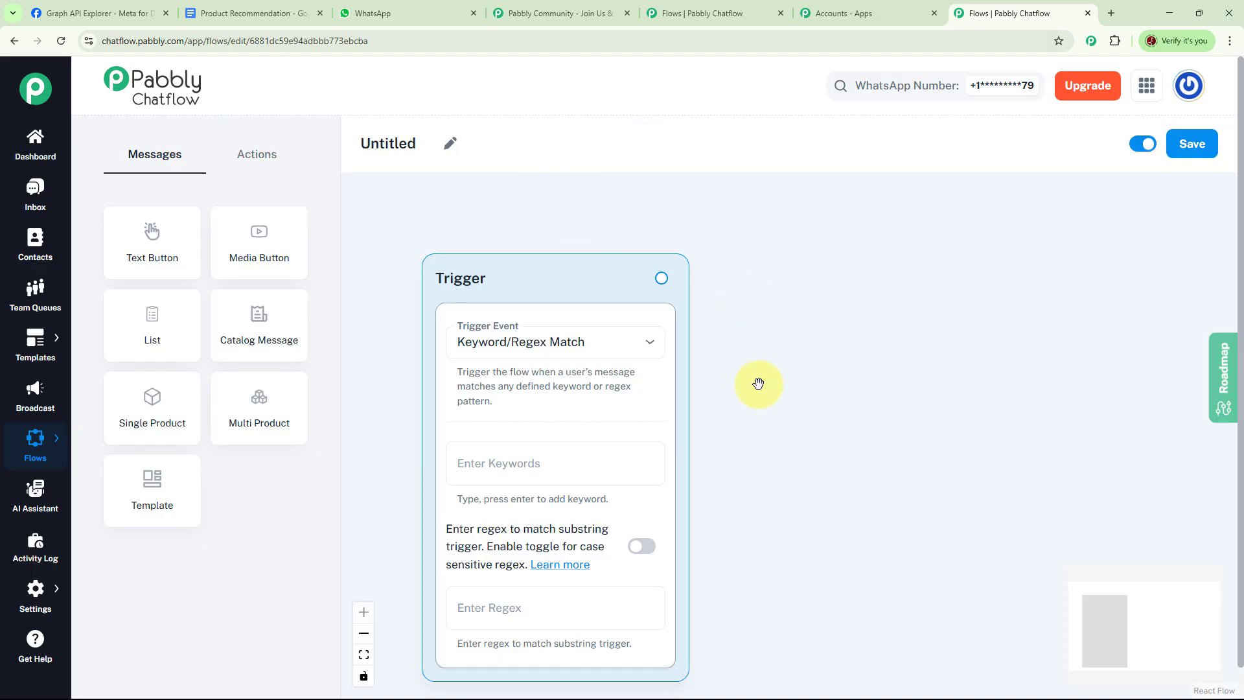
left_click(451, 146)
type("Automate Product Recommendations for E-Commerce")
left_click(536, 218)
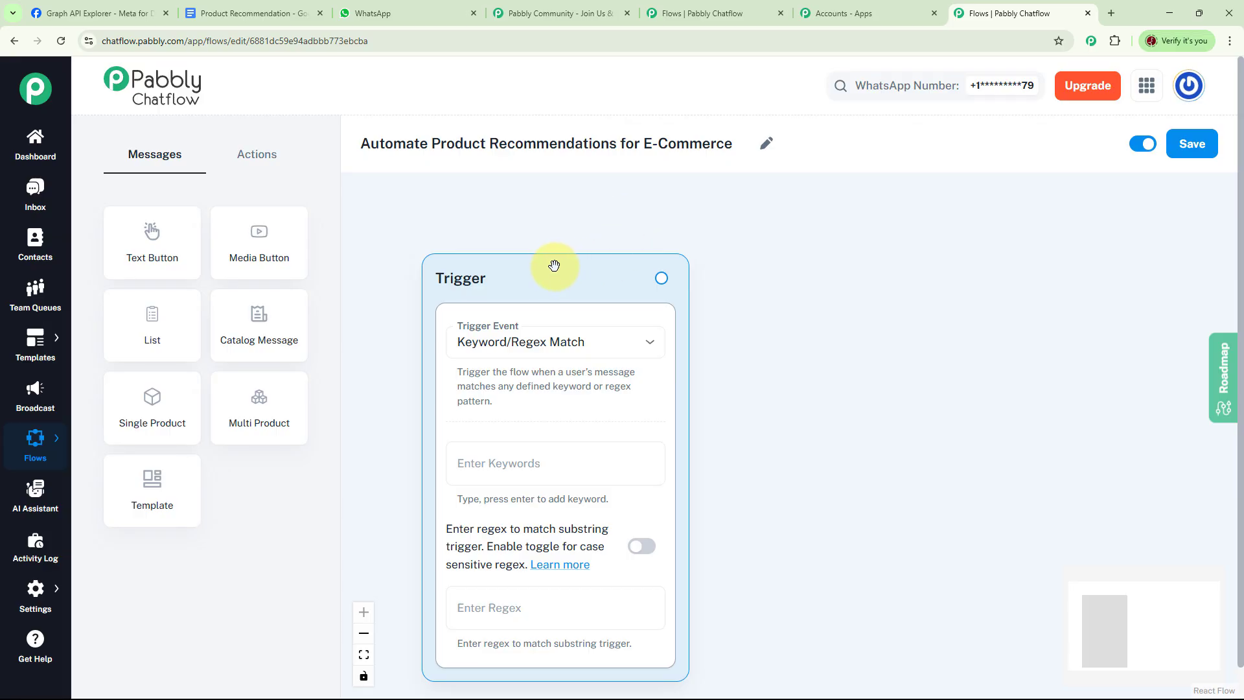
- Add the keywords Products, Recommendation and Shop to the flow's Keyword/Regex Match trigger
left_click_drag(555, 270, 515, 205)
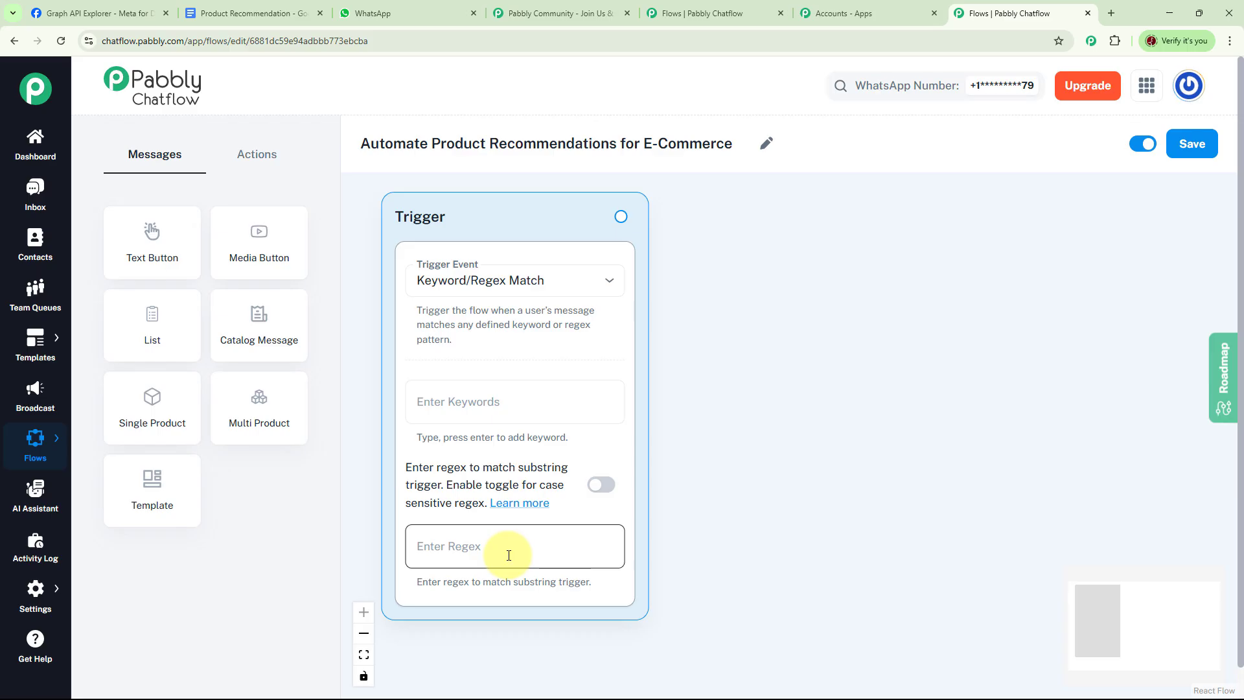
left_click(458, 405)
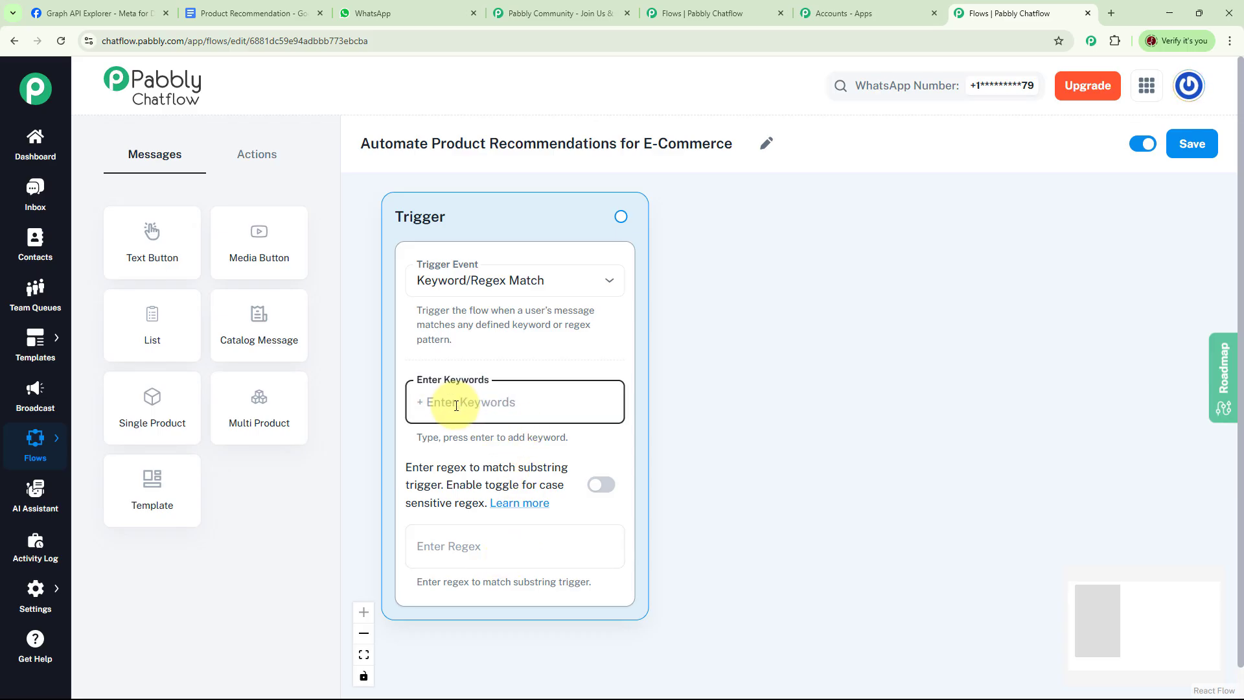
type("Products,Recommendation,Shop")
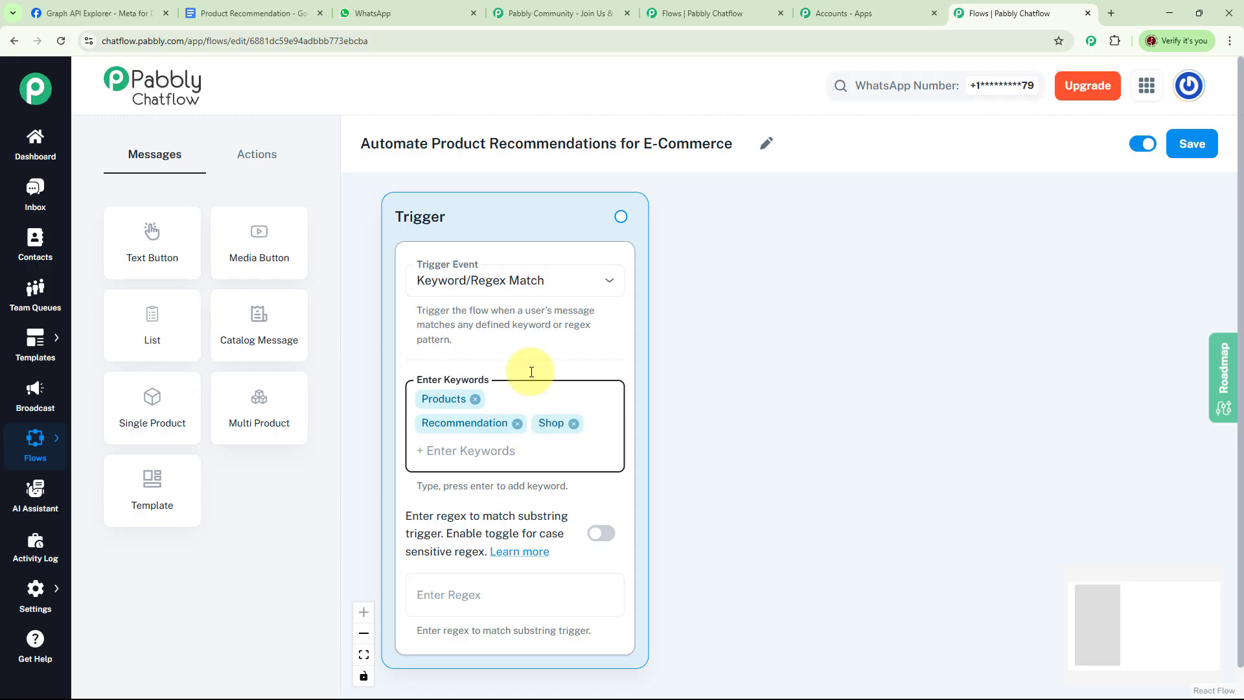
- Place an Ask Question action beside the Trigger and connect the Trigger's output to it
left_click(269, 157)
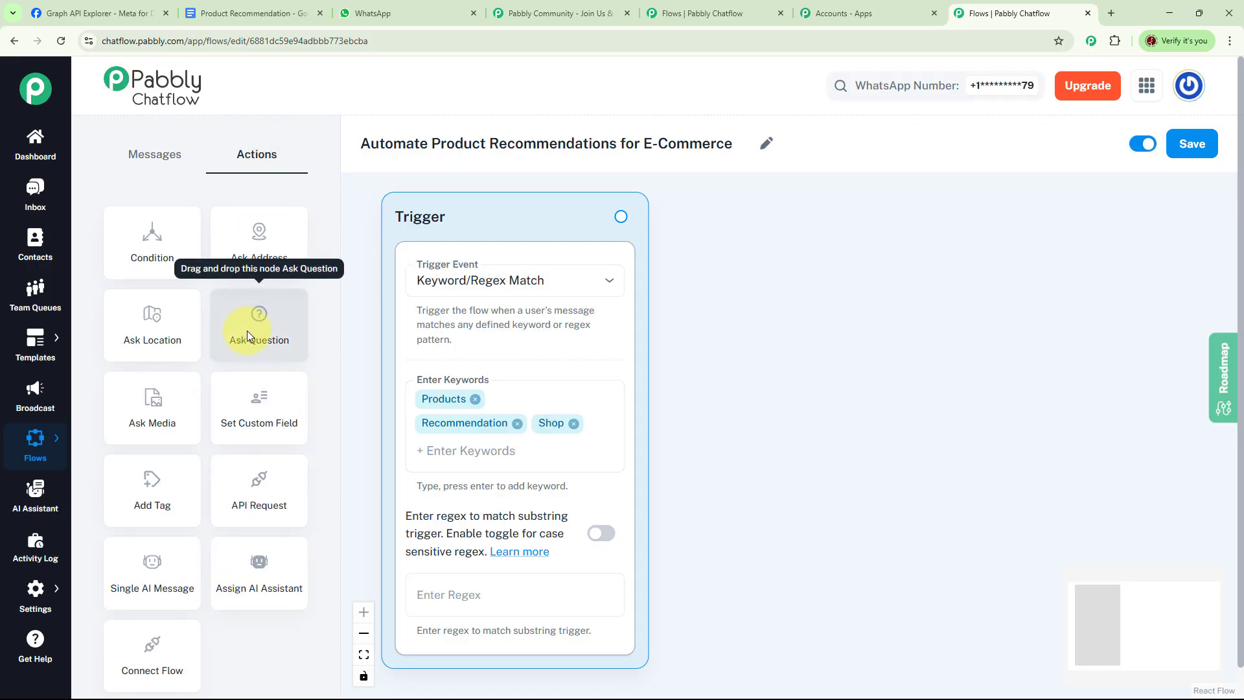
left_click_drag(247, 331, 801, 270)
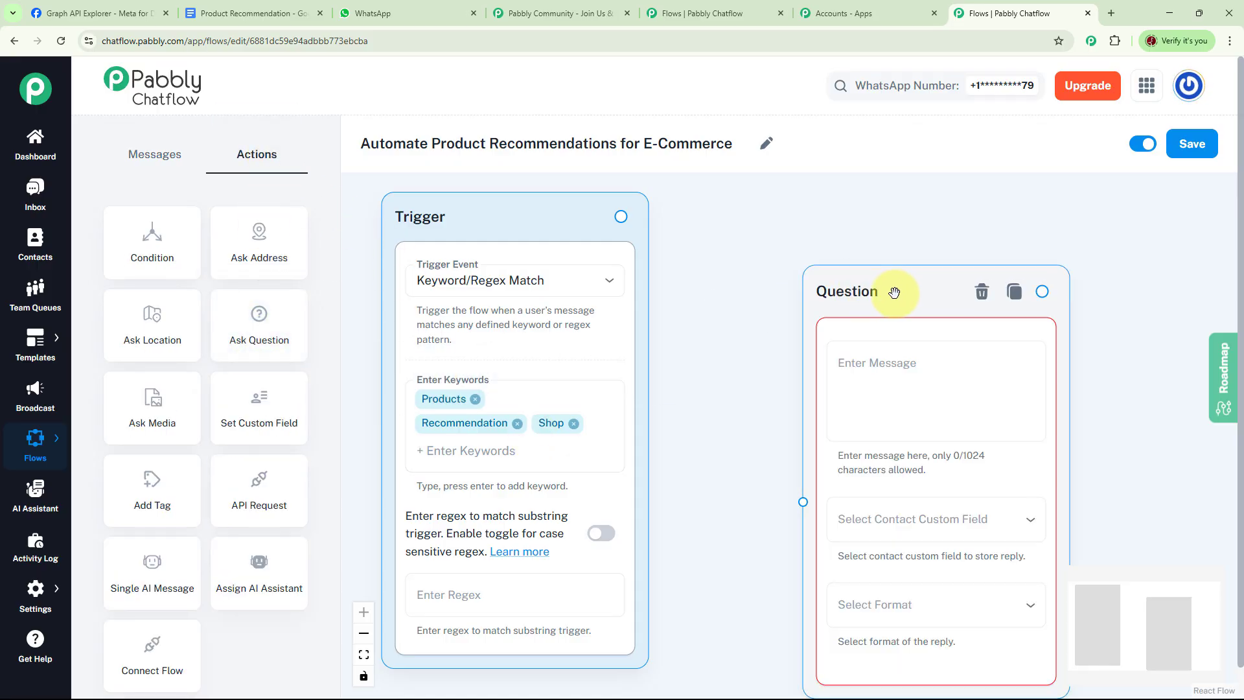
left_click_drag(621, 216, 758, 443)
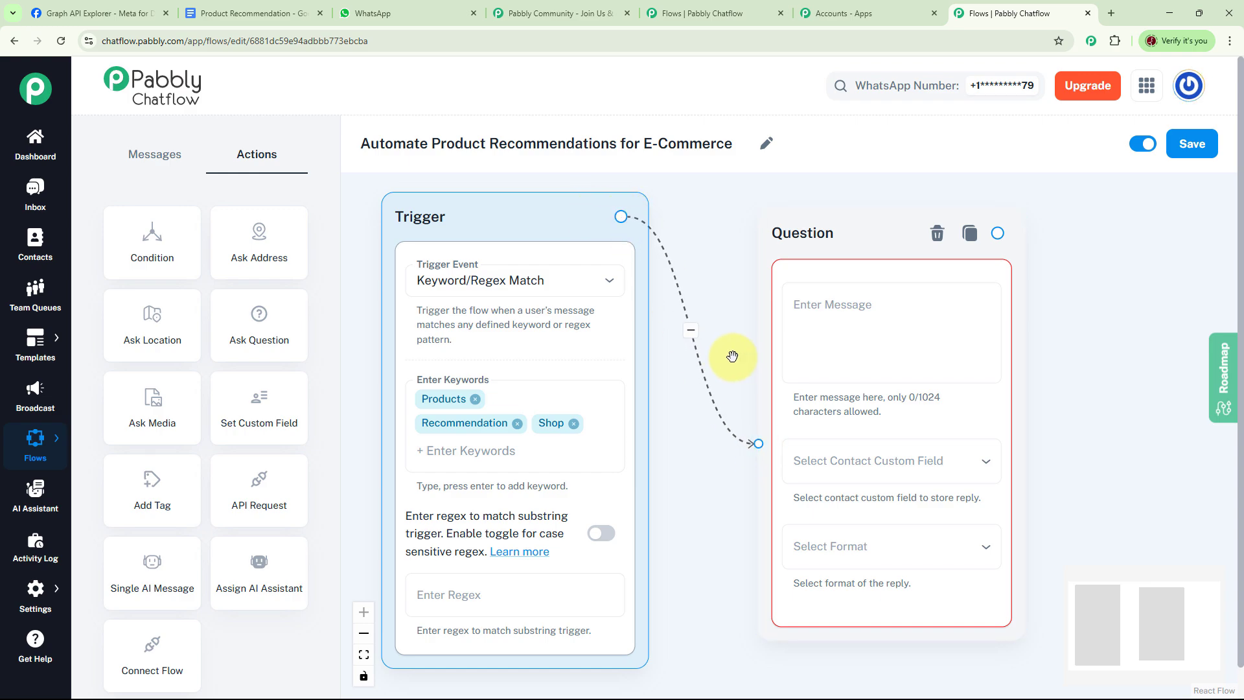
- Set the first Question node's message to "What type of products are you looking for?"
left_click_drag(730, 356, 695, 339)
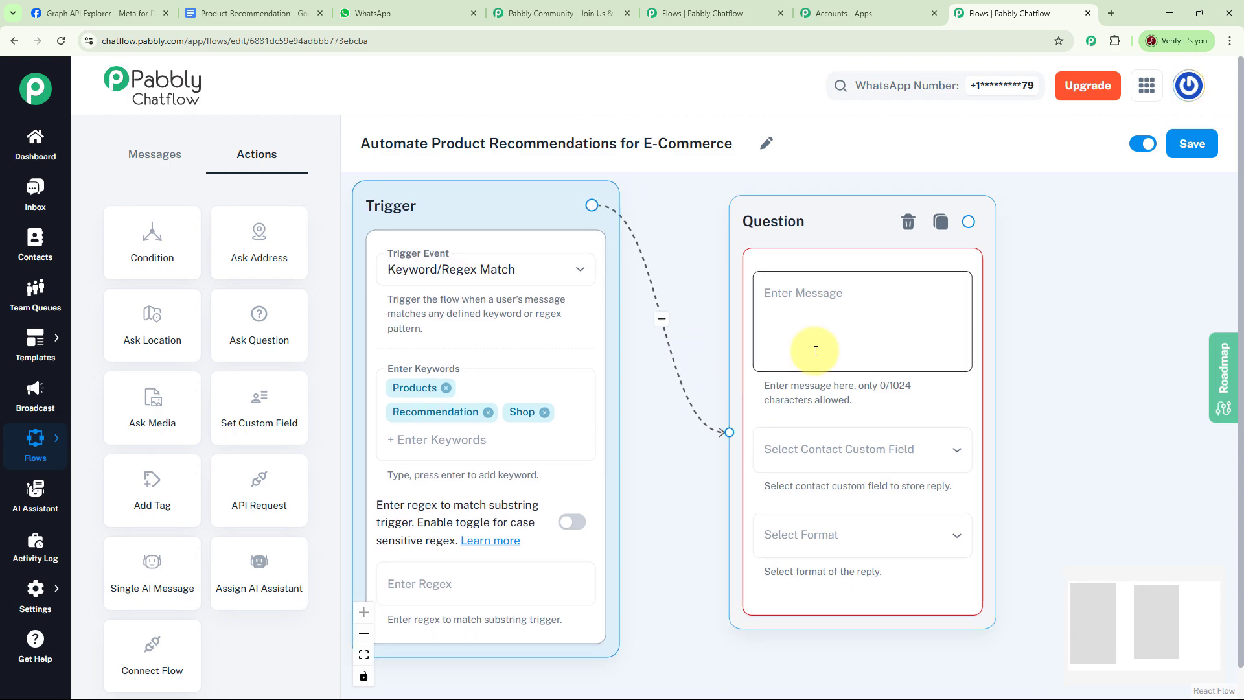
left_click(813, 302)
type("What type of products are you looking for?")
left_click(518, 353)
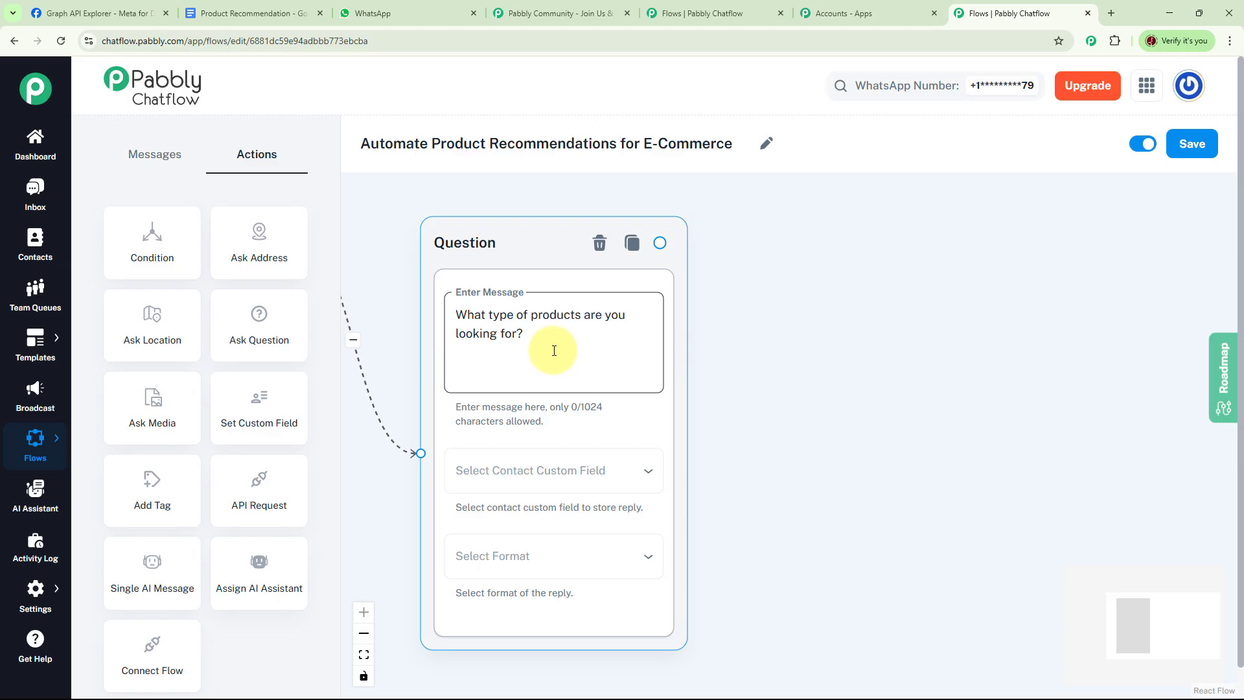
- Store the product question's reply in the ProductCategory contact custom field and set its format to Any
left_click(593, 472)
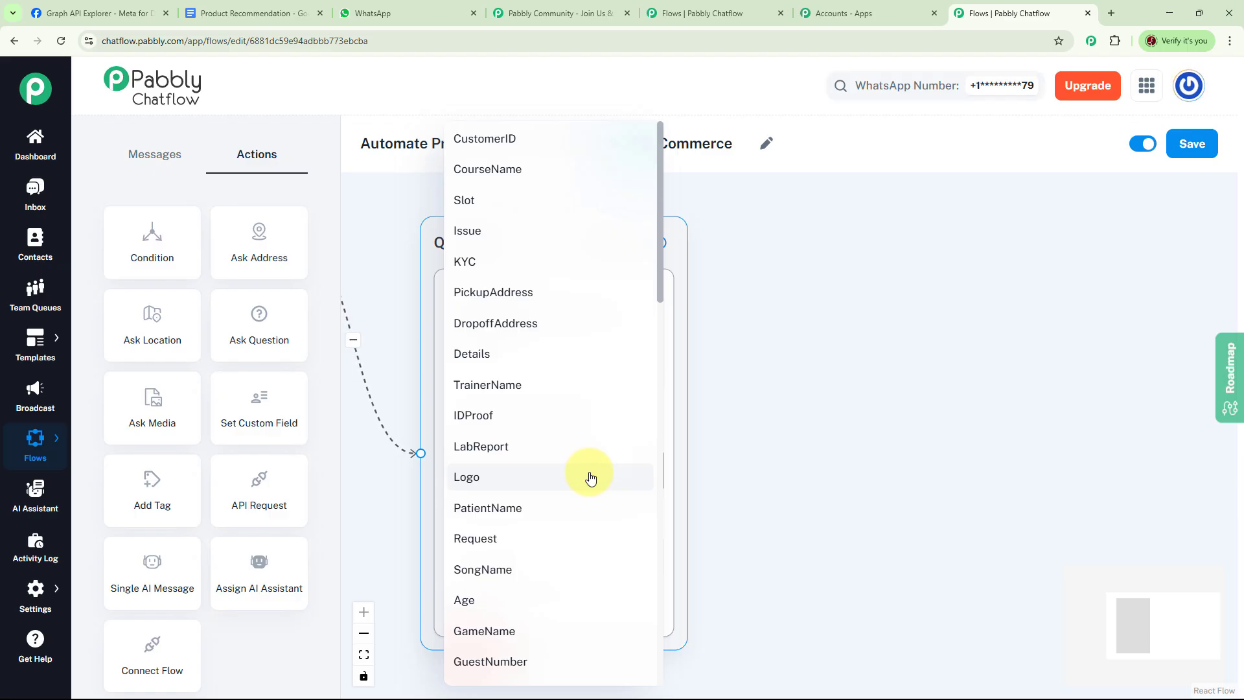
scroll(493, 474, "down", 7)
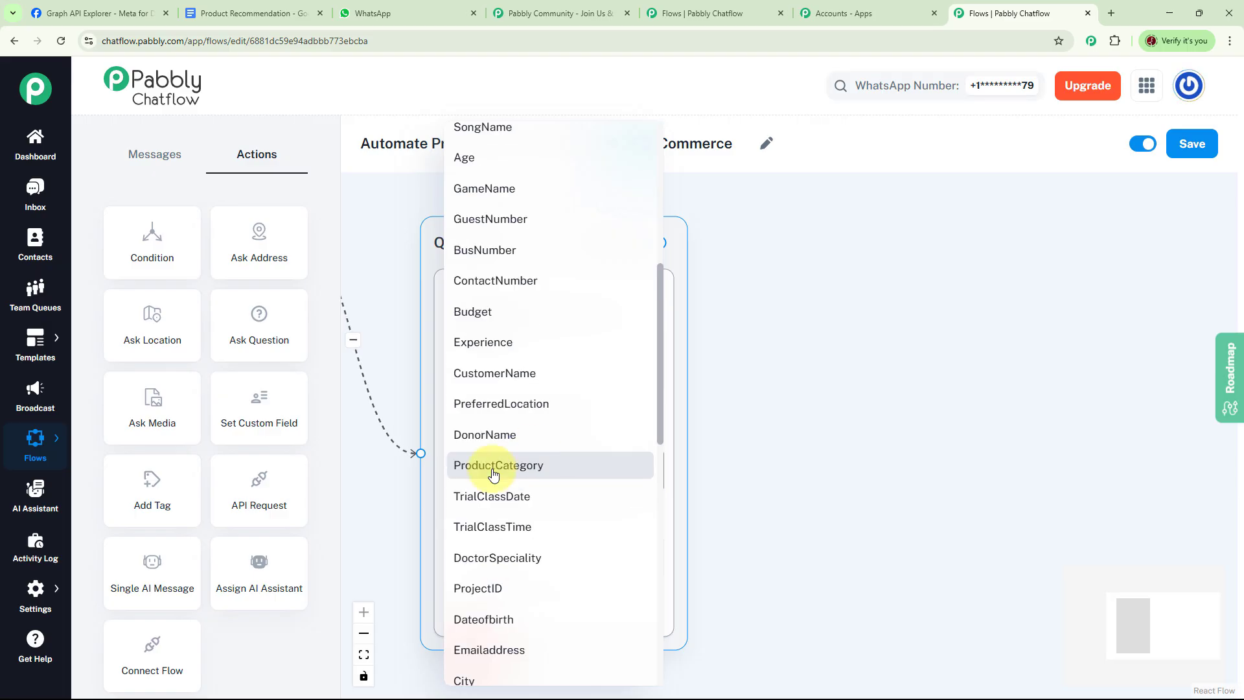
left_click(494, 474)
left_click(544, 563)
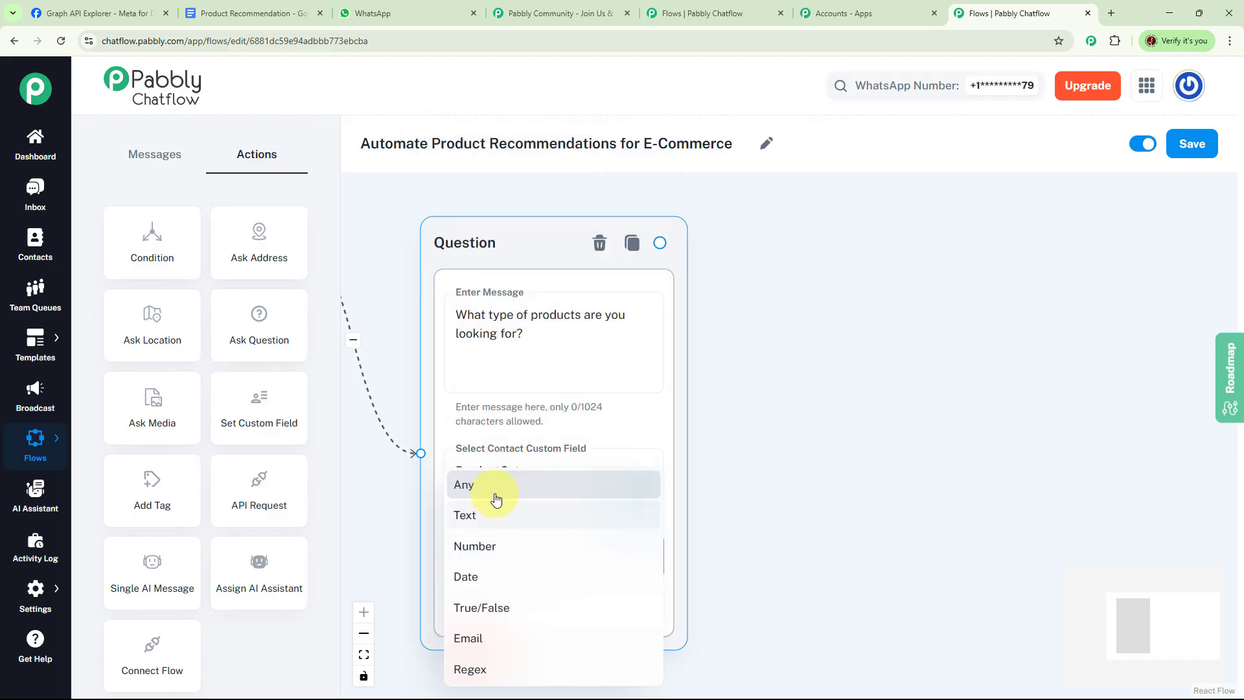
left_click(569, 491)
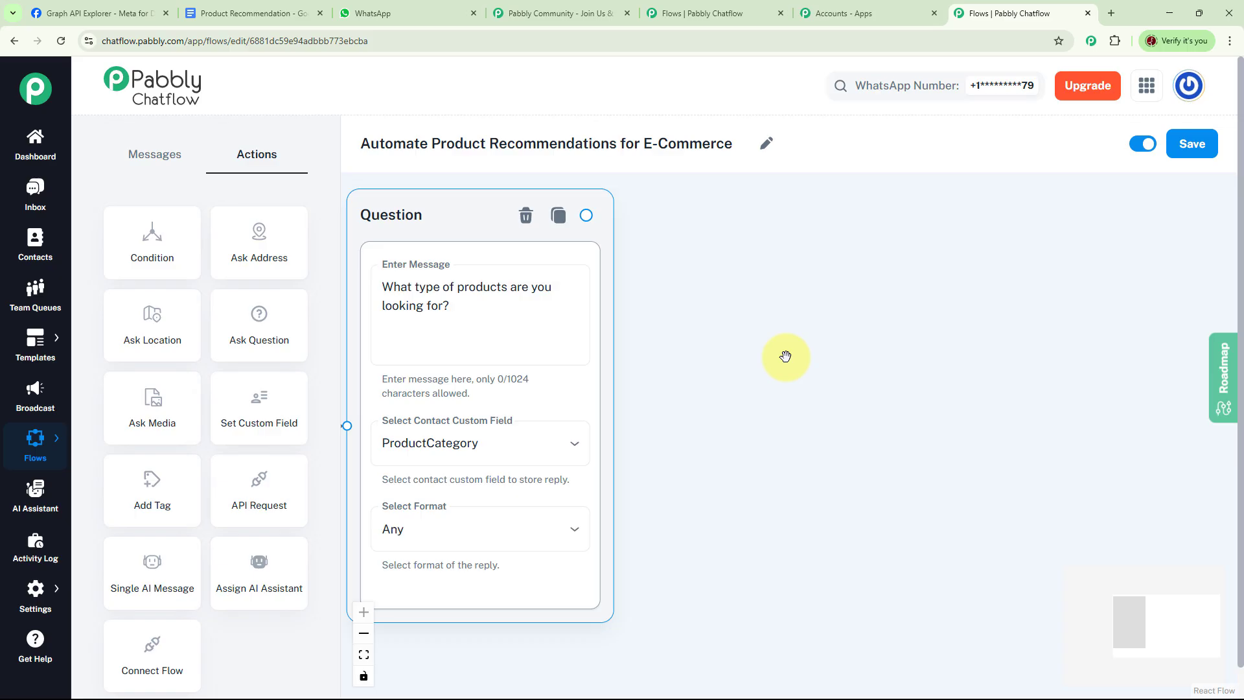
- Add a second Ask Question action connected after the first one, with the message "What's your budget range?"
left_click_drag(315, 345, 754, 295)
left_click_drag(586, 216, 723, 405)
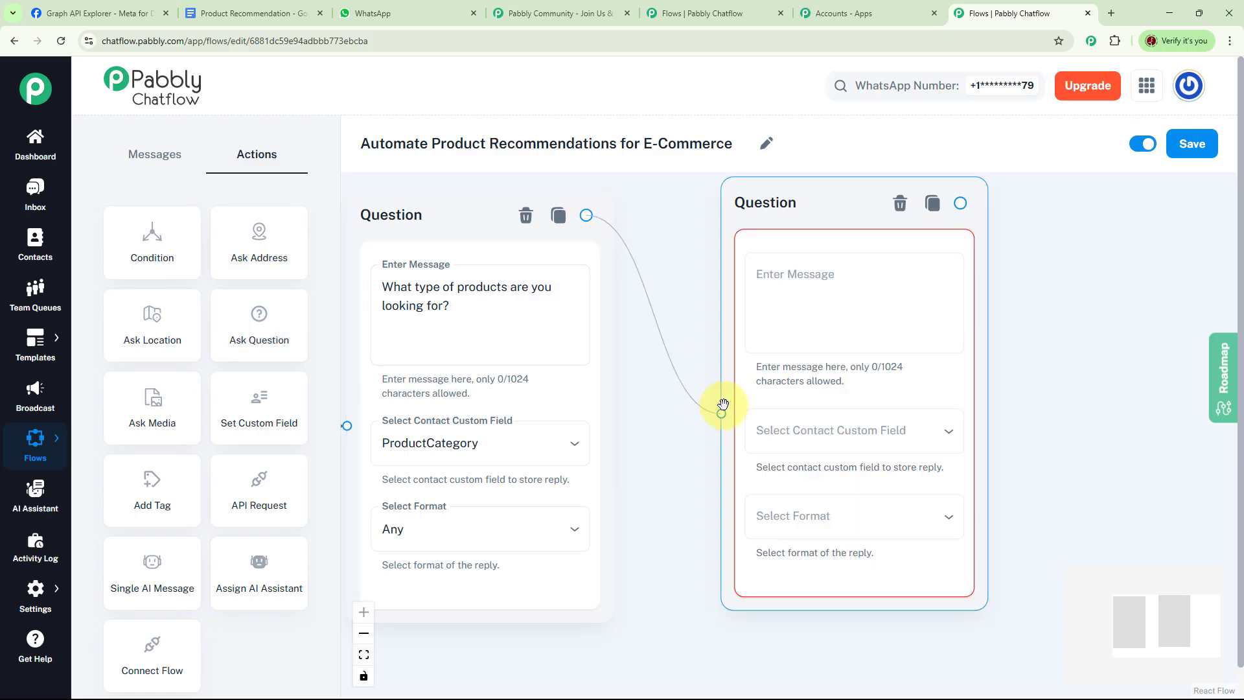
left_click(668, 308)
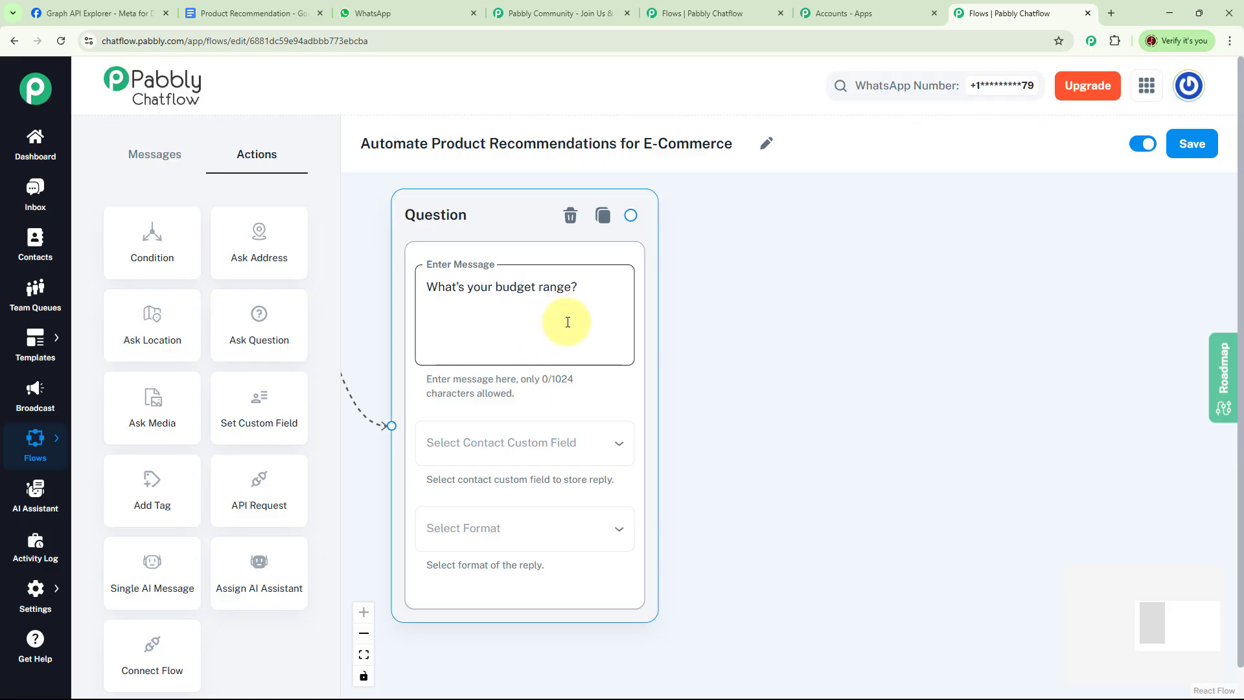
- Store the budget question's reply in the Budget contact custom field and set its format to Any
left_click(543, 451)
scroll(518, 395, "down", 8)
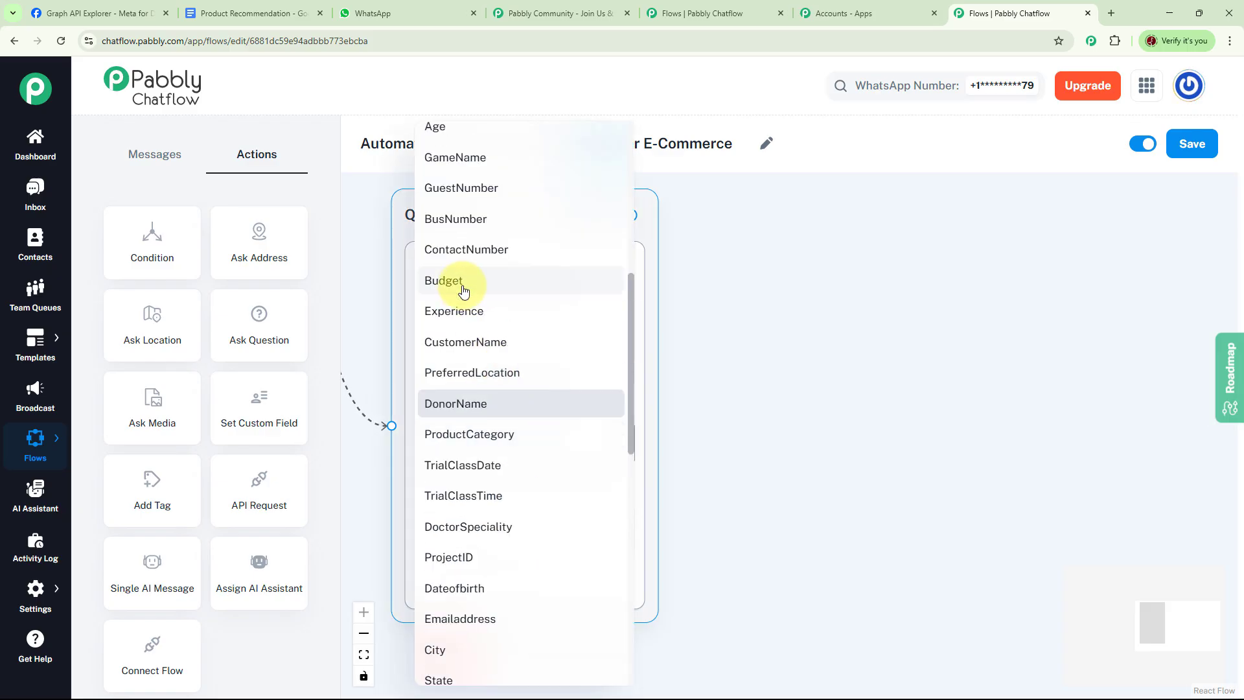
left_click(464, 292)
left_click(458, 512)
left_click(453, 492)
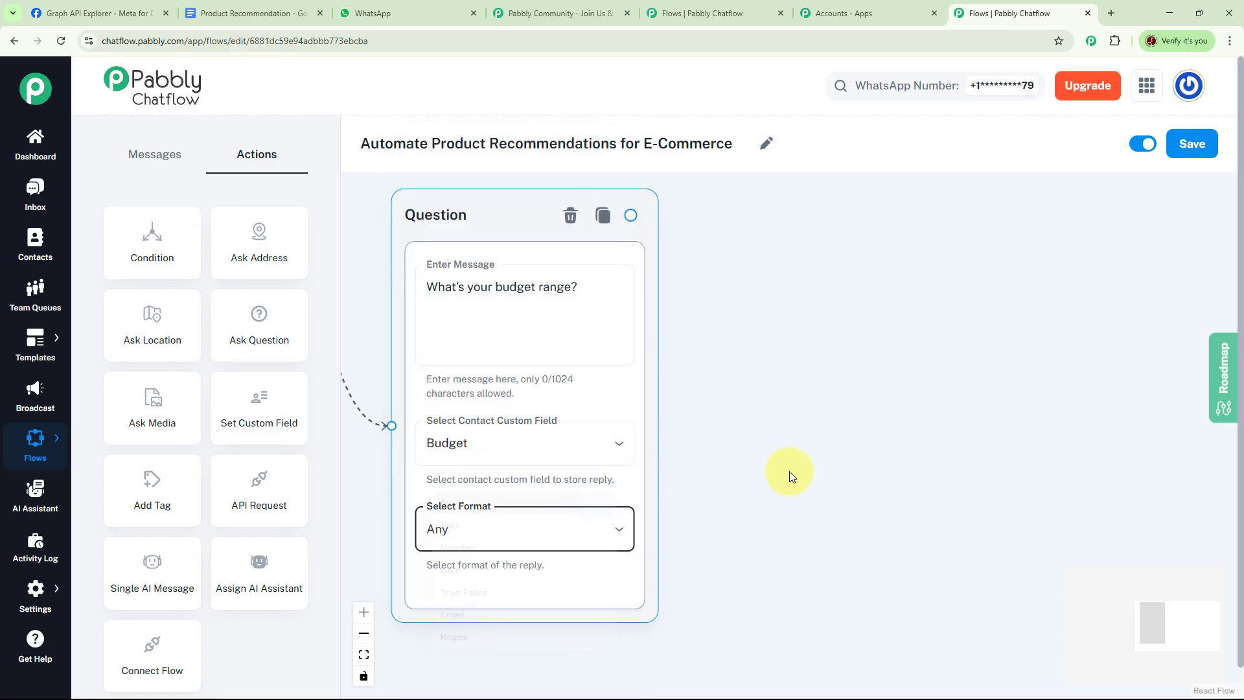
- Connect a Text Button node after the budget question, with a product recommendations message ending "Are you interested in buying any of these products?"
left_click_drag(789, 472, 752, 480)
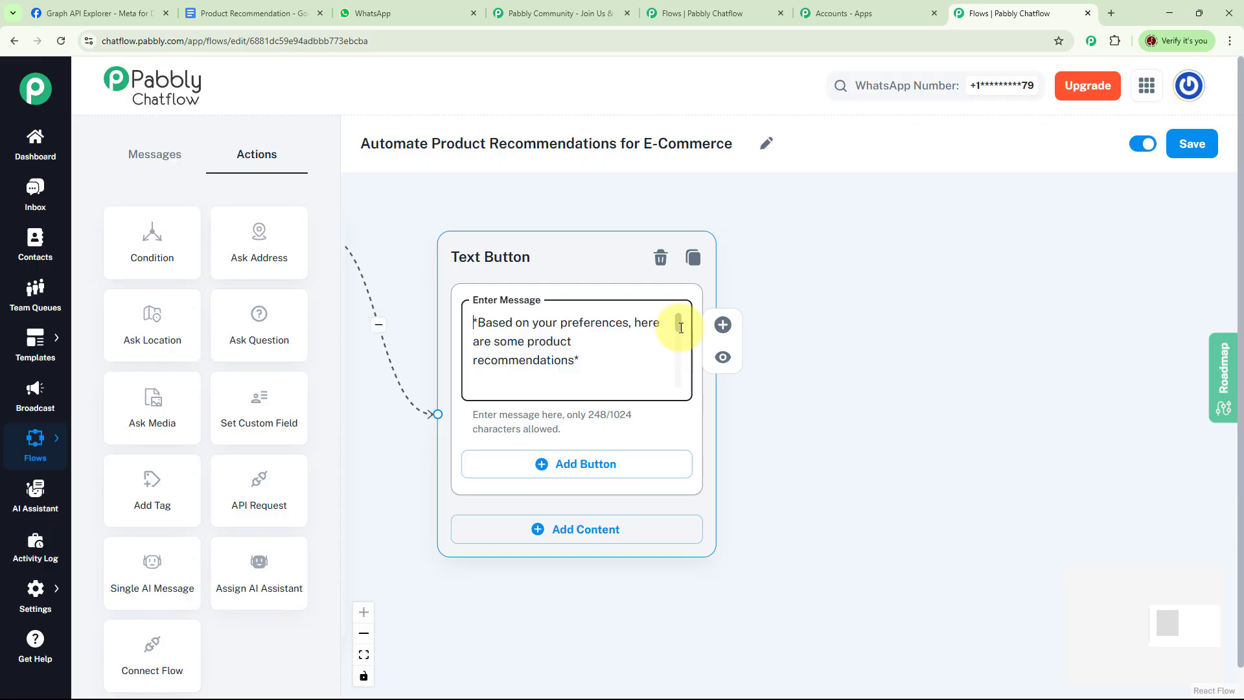
left_click_drag(681, 328, 679, 379)
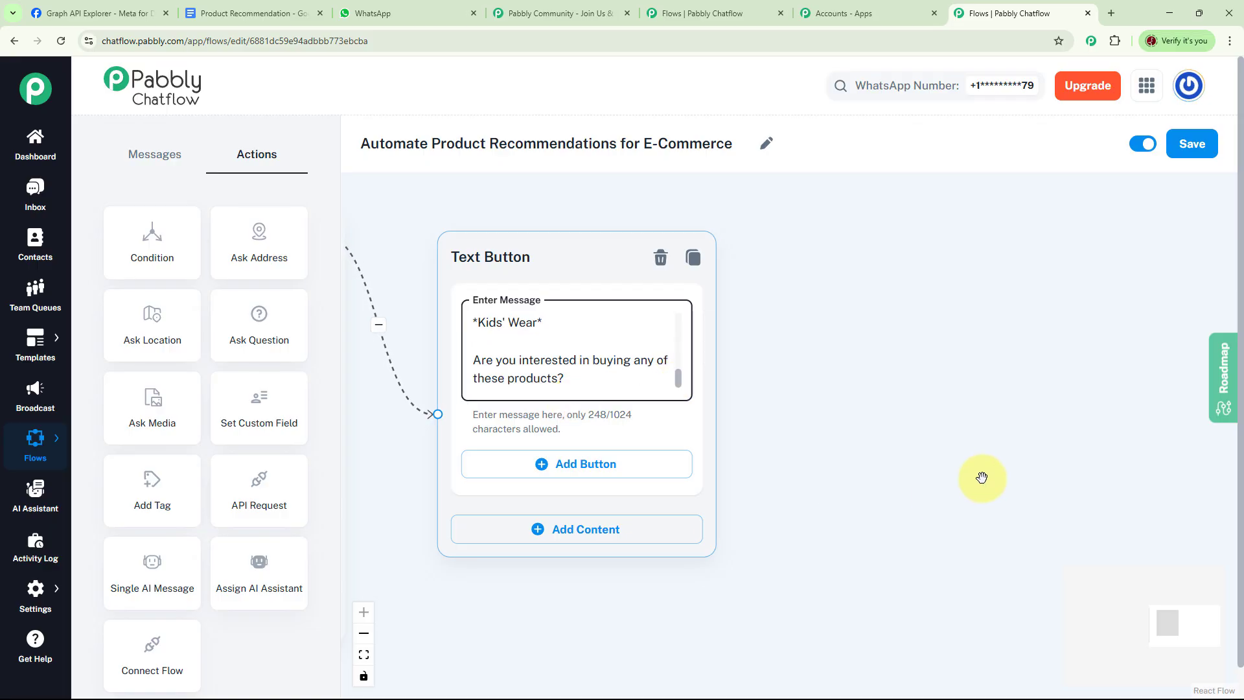
- Add two reply buttons to the recommendations message, labelled "Yes, I am Interested" and "No, Thanks"
left_click(575, 473)
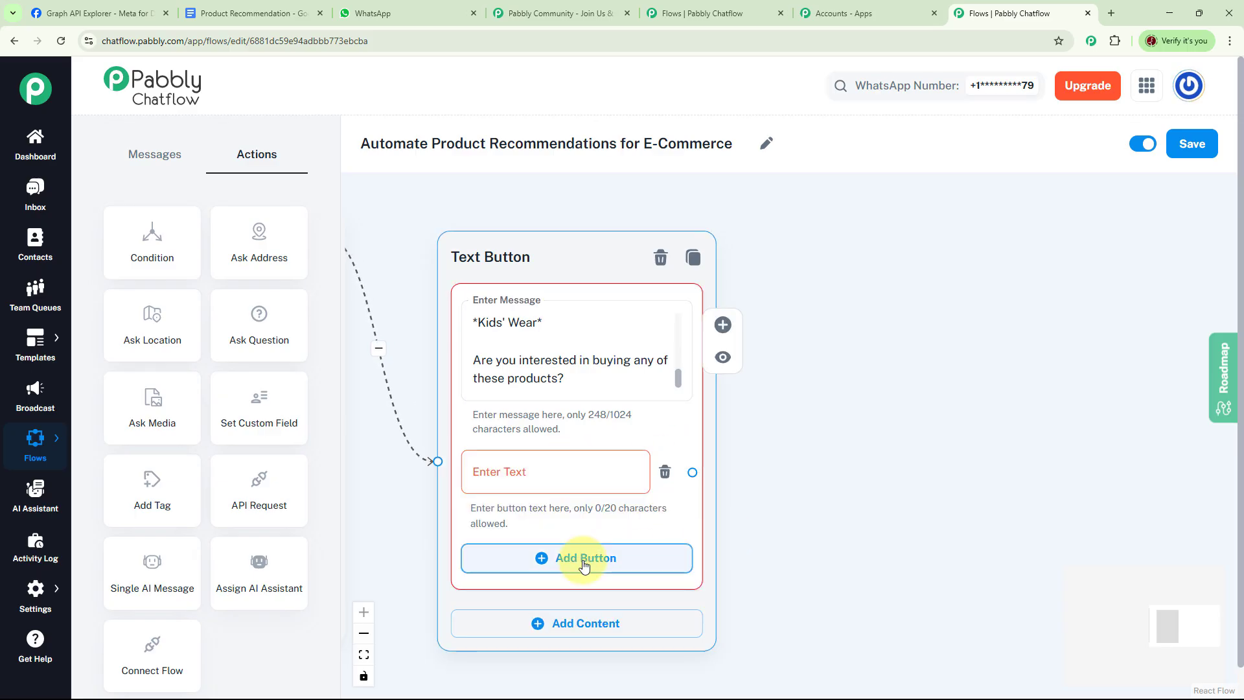
left_click(569, 636)
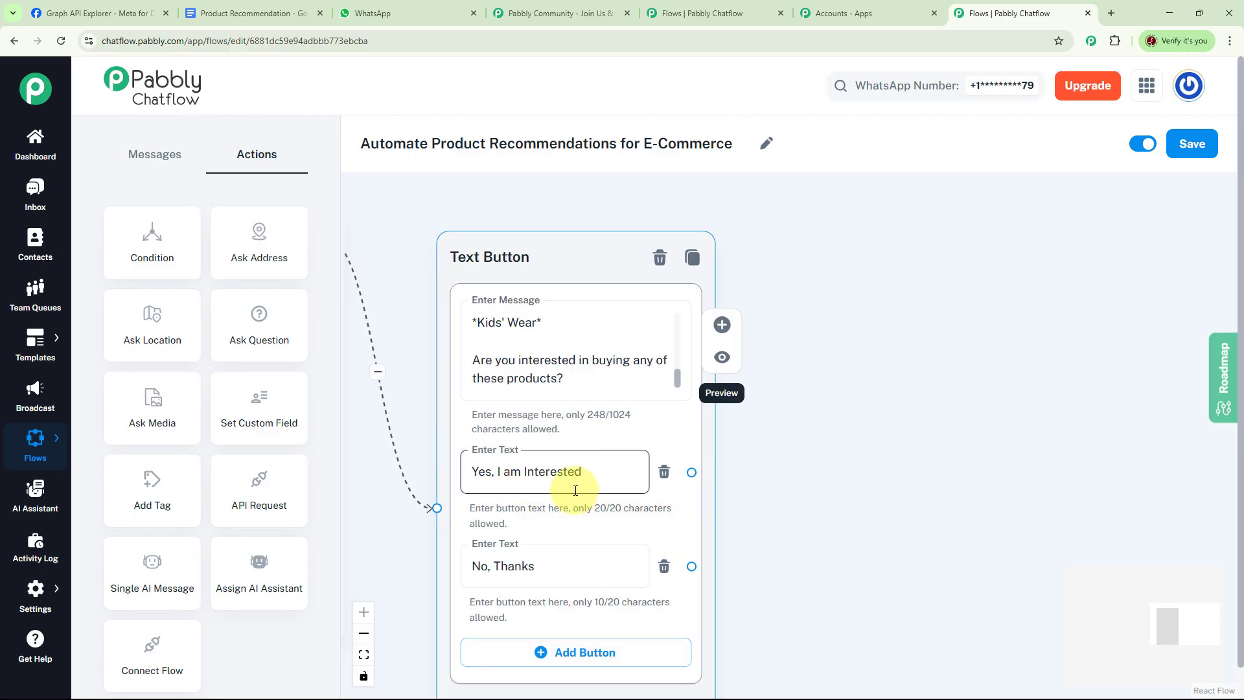
left_click(565, 566)
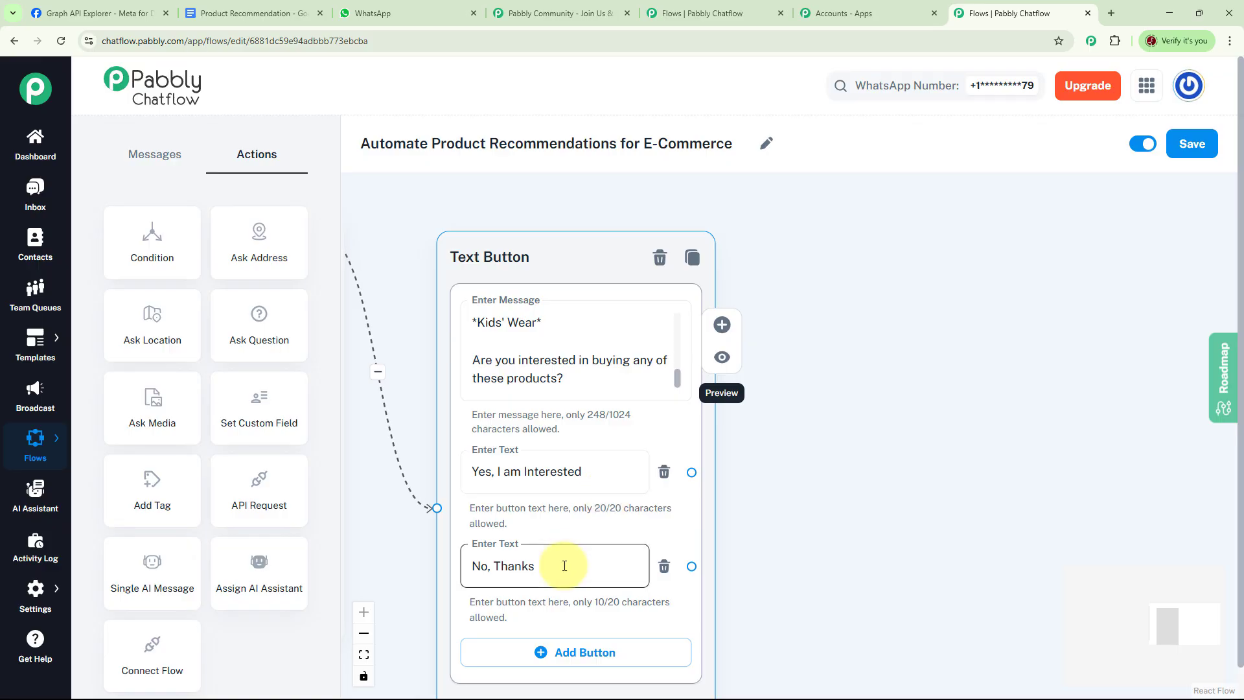
left_click(603, 473)
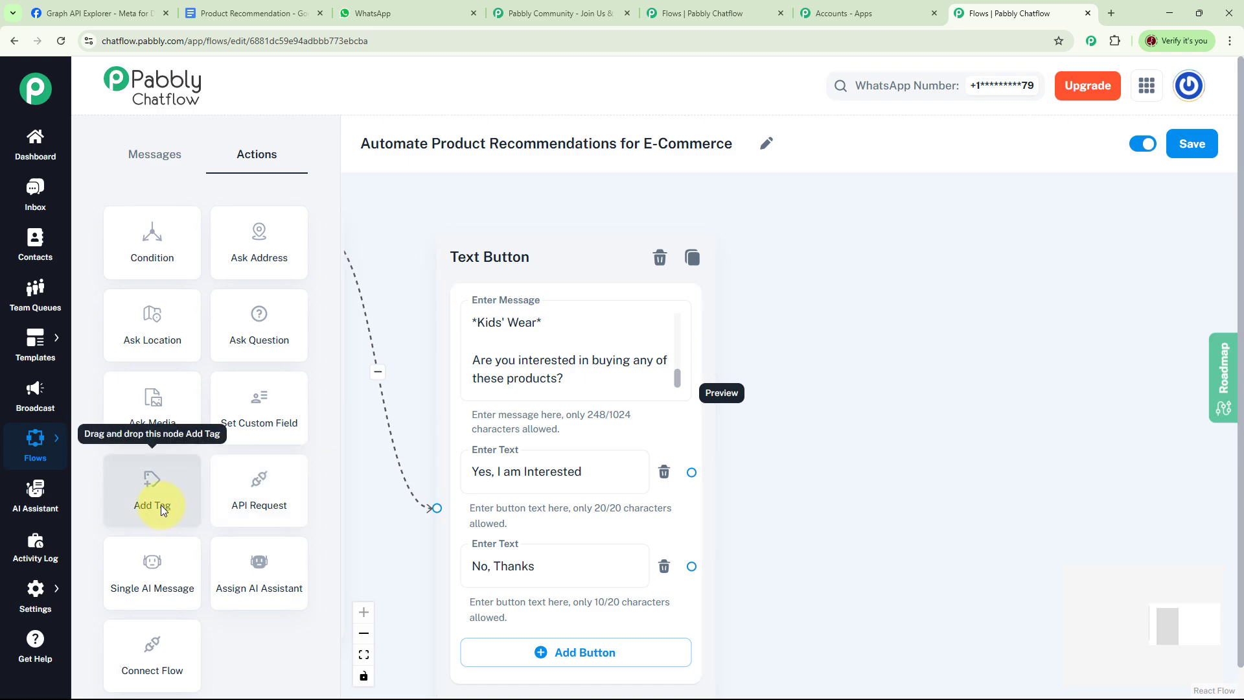
- Connect an Add Tag action to the "Yes, I am Interested" button and assign it the Product Interest tag
left_click_drag(160, 505, 870, 366)
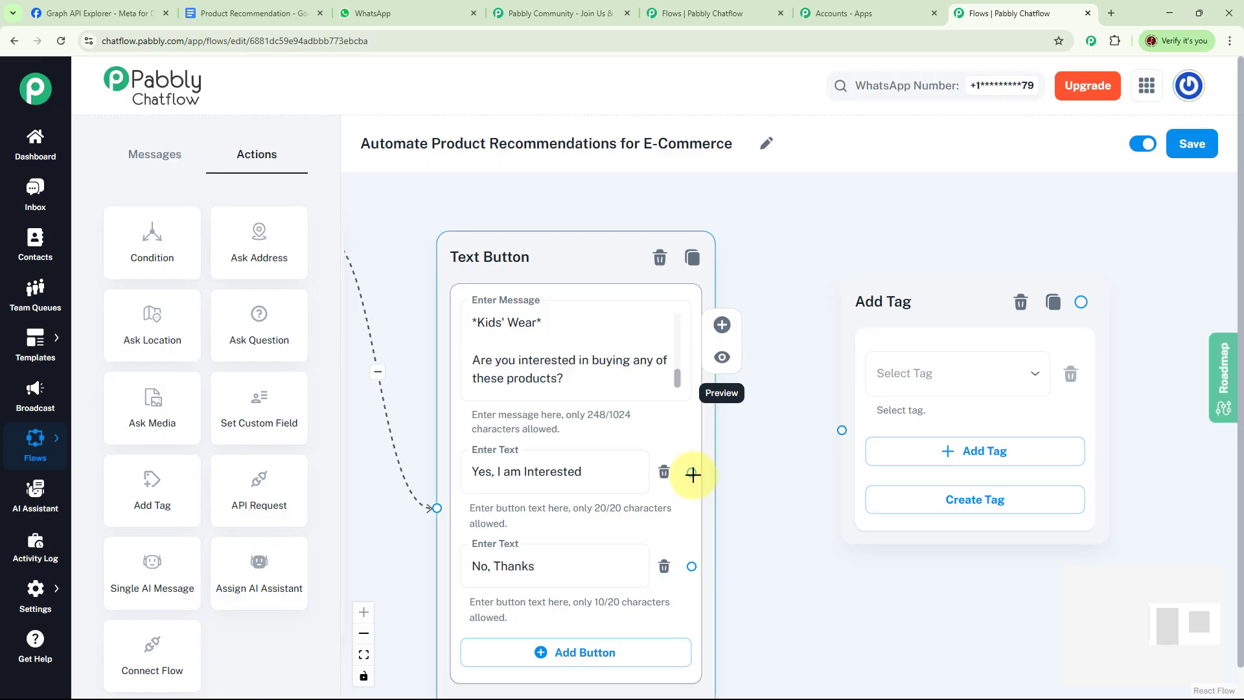
left_click_drag(693, 474, 846, 438)
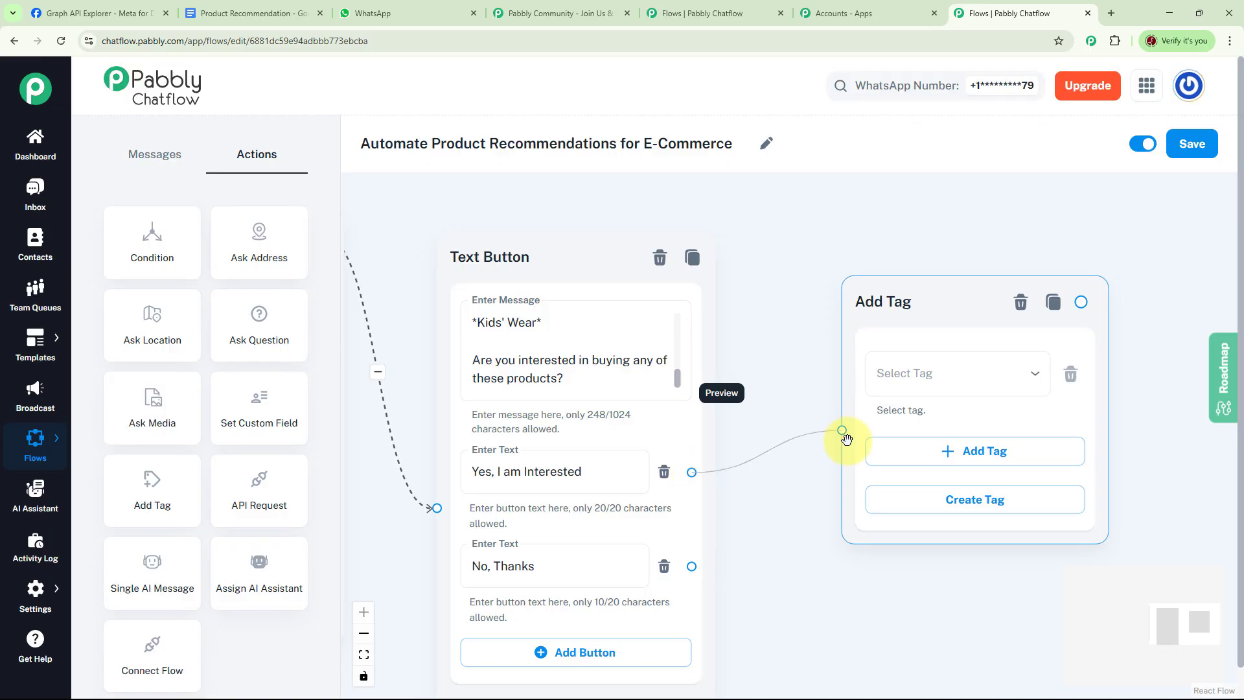
left_click(1039, 380)
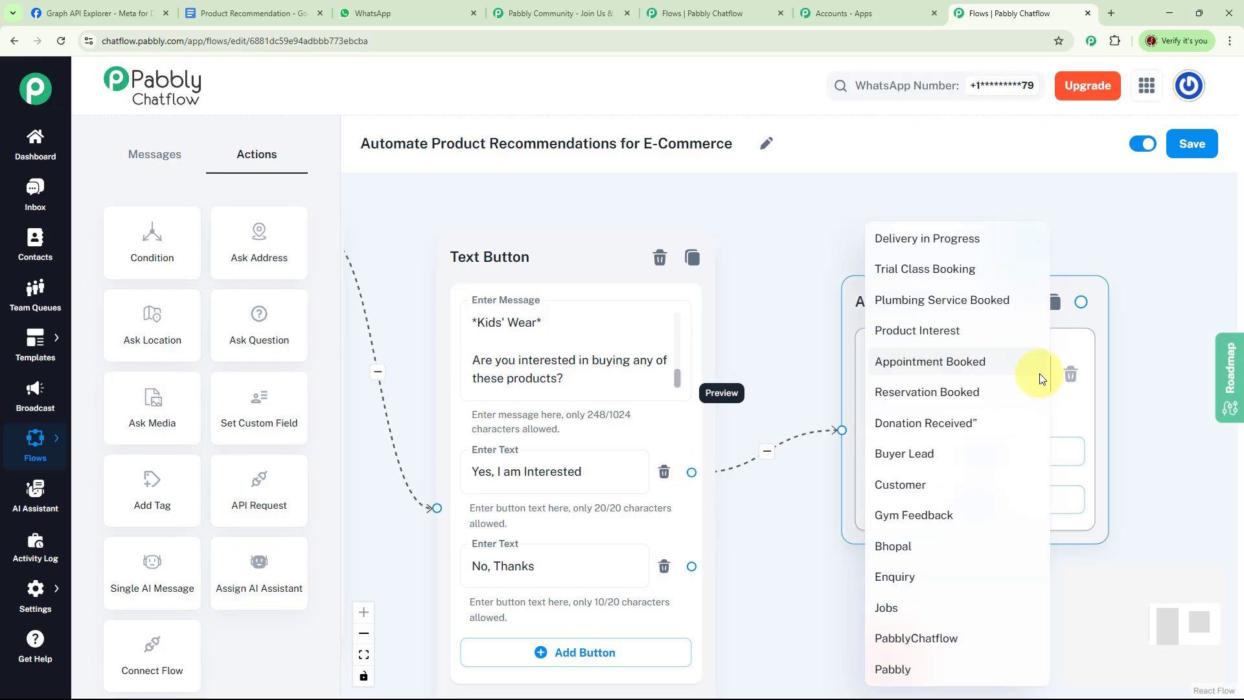
left_click(937, 332)
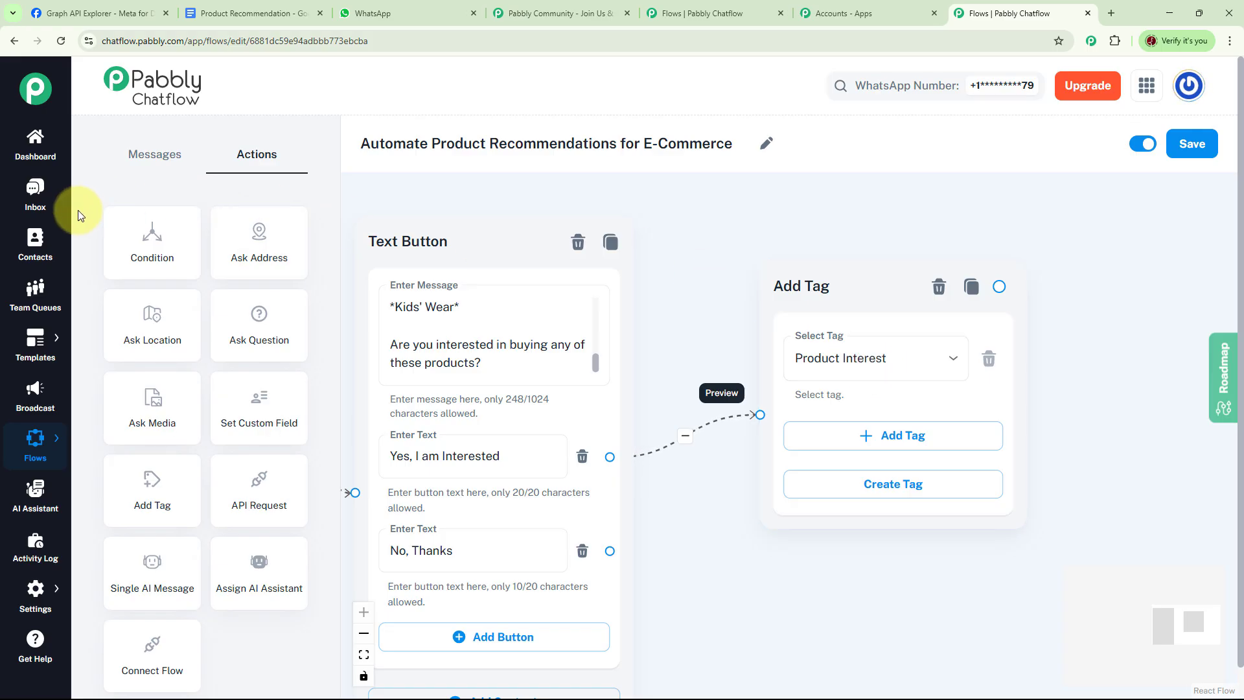
- Examine the tags in the general details of the latest Inbox chat, and return to the product recommendation flow
left_click(37, 209)
left_click(195, 300)
scroll(1116, 381, "down", 3)
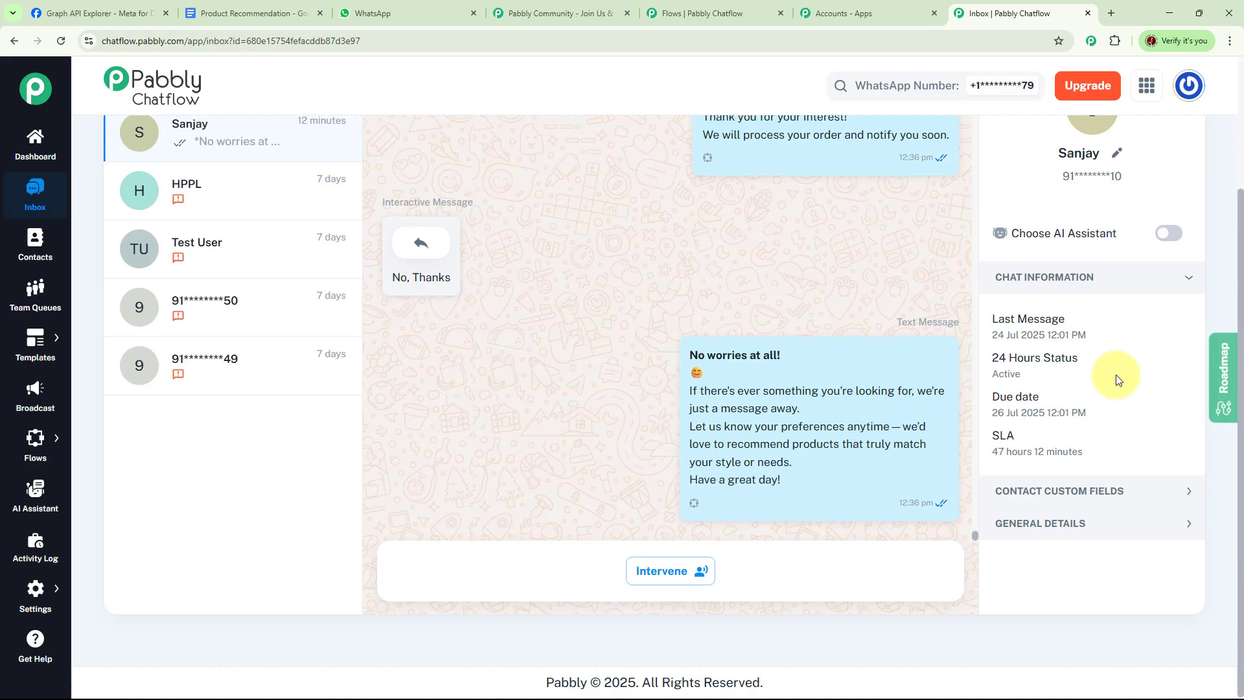
left_click(1078, 528)
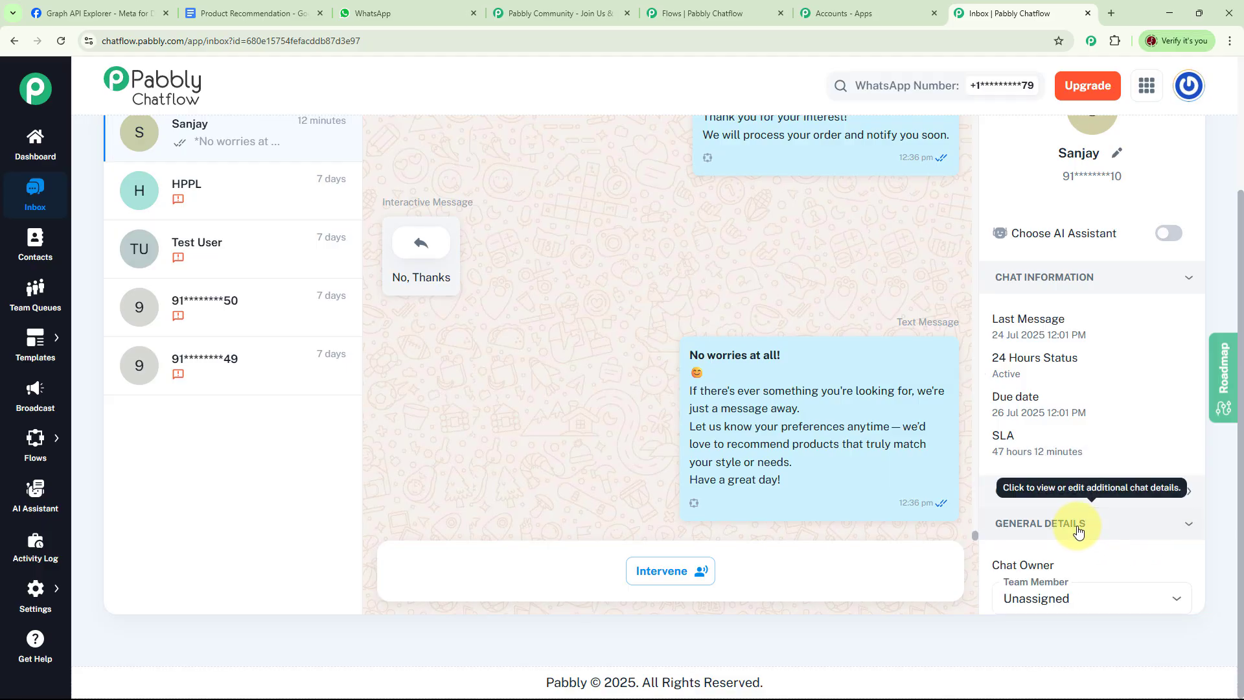
scroll(1069, 480, "down", 5)
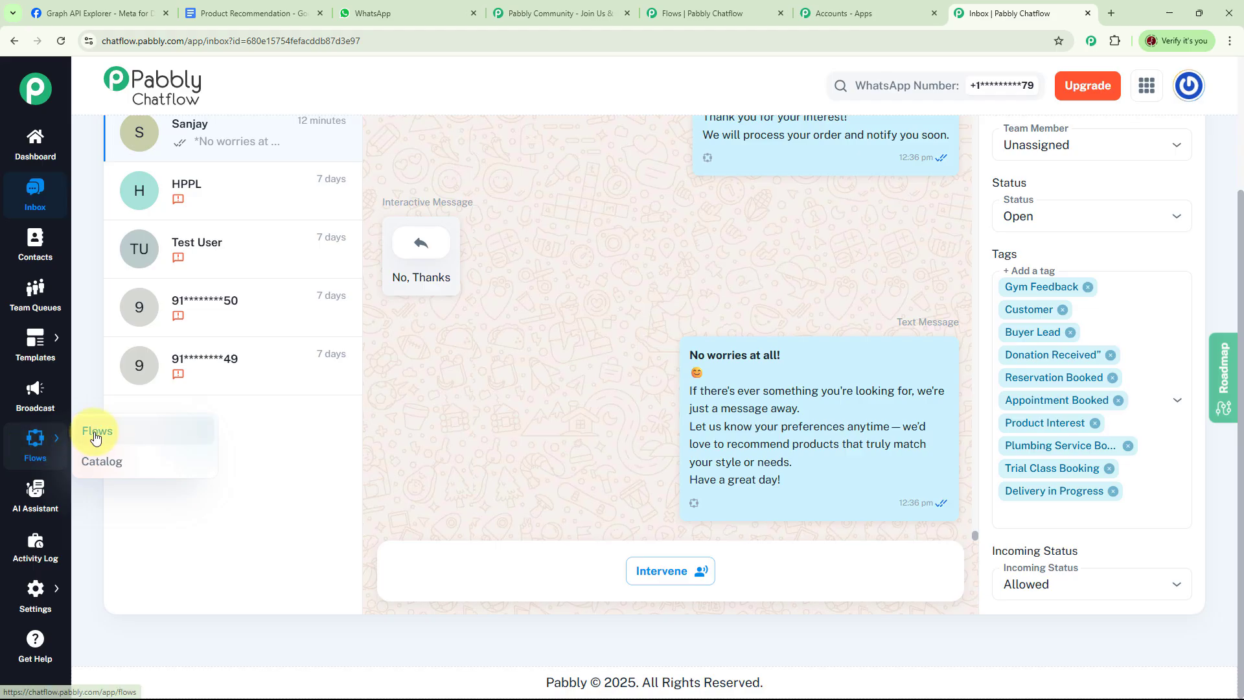
left_click(97, 431)
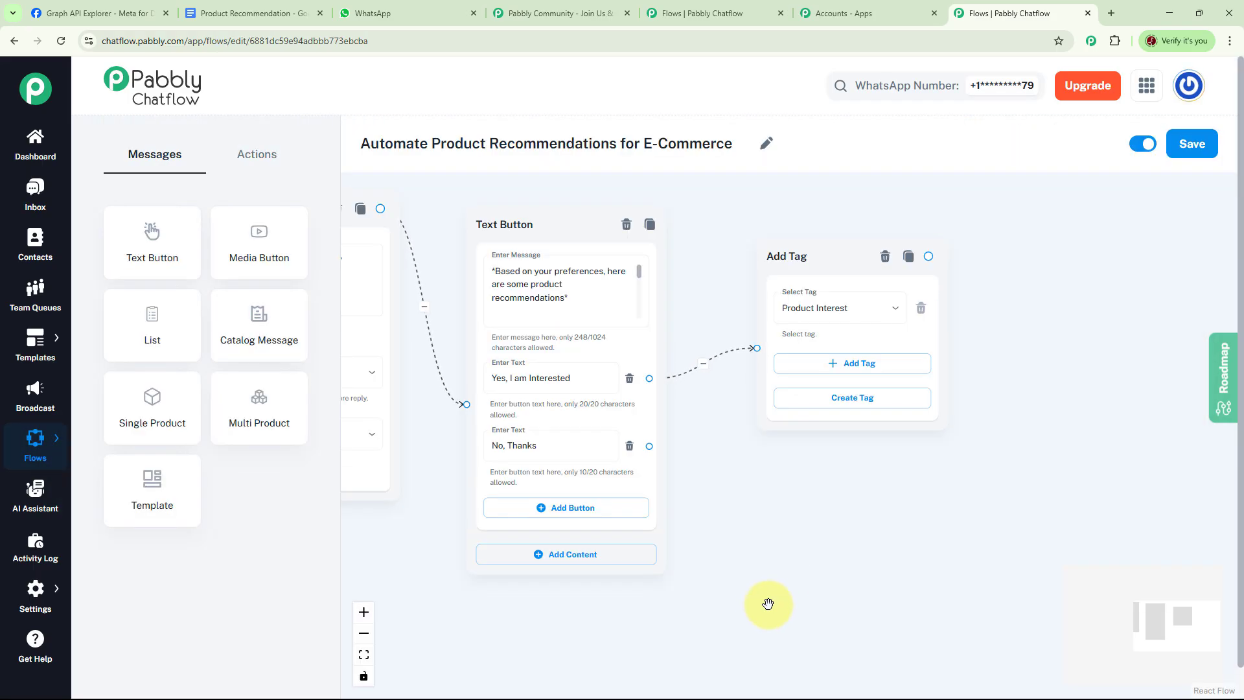
- Connect a Text Button node after the Add Tag action, reading "Thank you for your interest! We will process your order and notify you soon."
left_click_drag(979, 372, 858, 378)
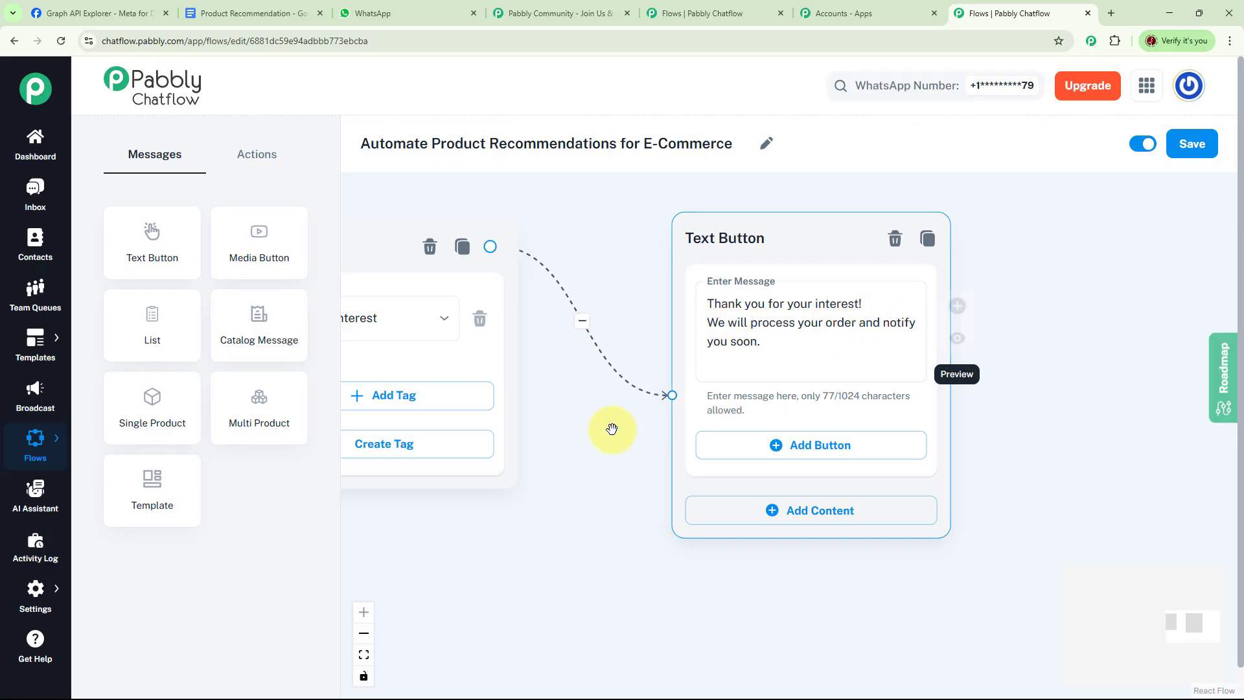
left_click_drag(345, 568, 881, 407)
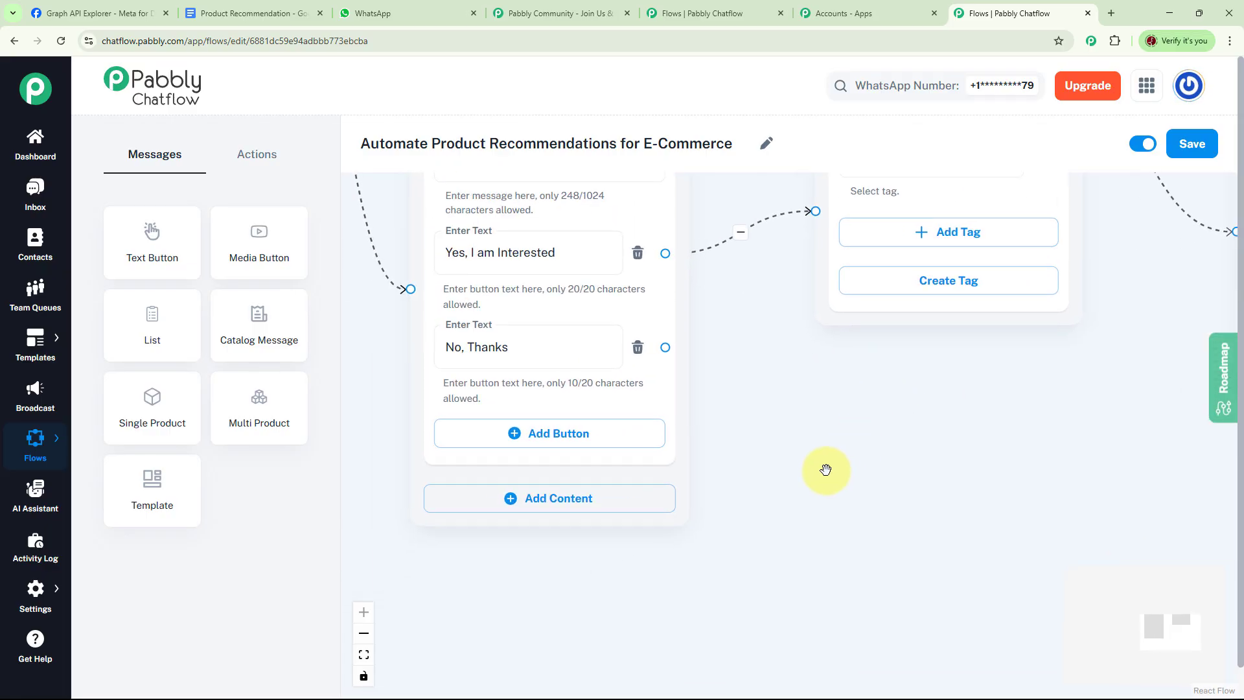
- Connect a Text Button node to the "No, Thanks" button, with a message starting "No worries at all!" and ending "Have a great day!"
left_click_drag(823, 445, 825, 407)
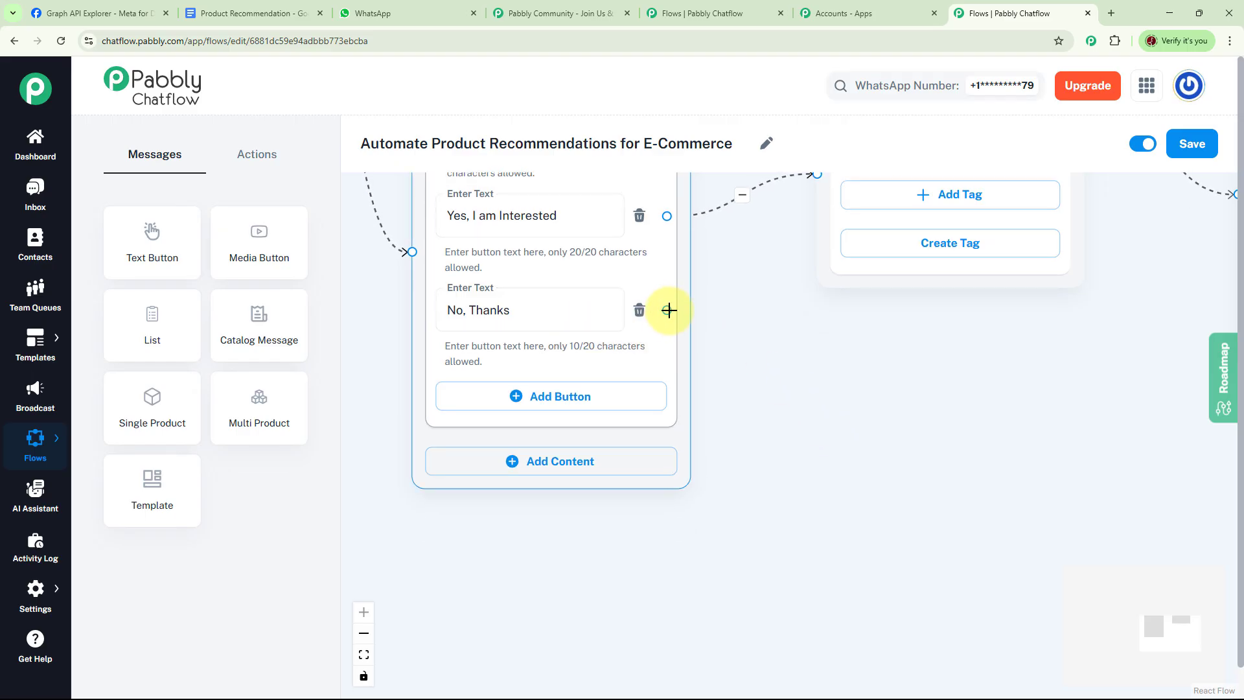
left_click_drag(667, 310, 833, 477)
left_click(932, 508)
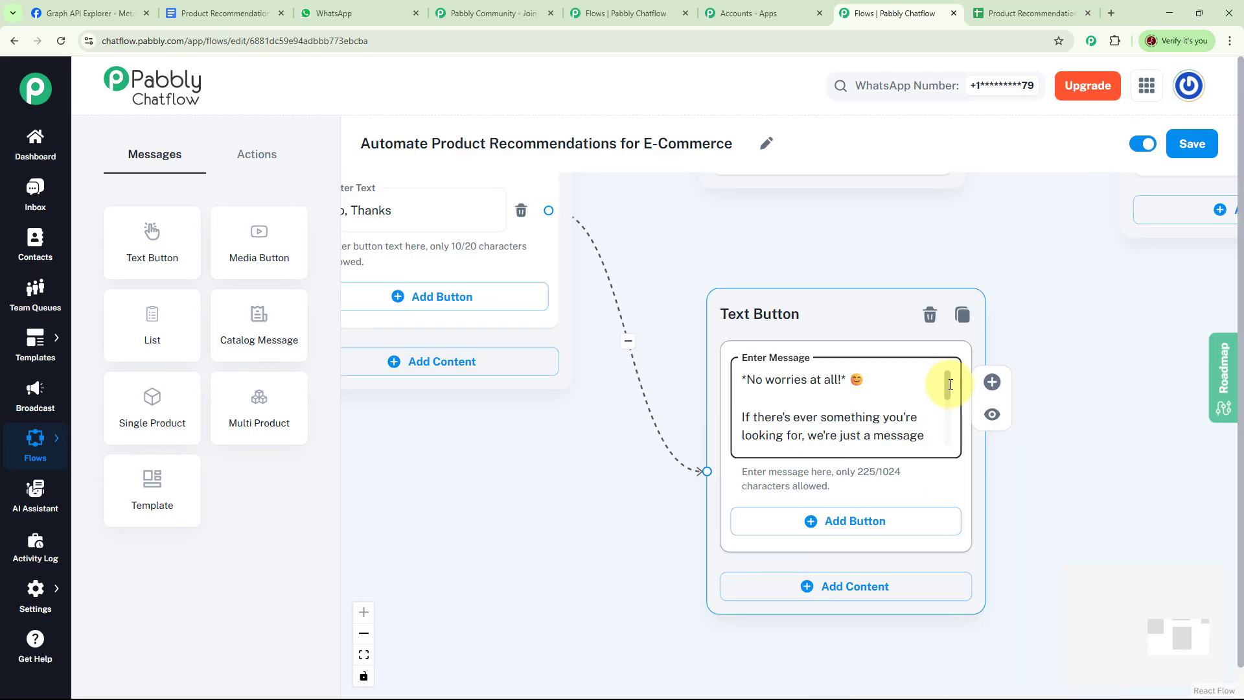
left_click_drag(950, 384, 953, 432)
- Place an API Request action between the budget question and the recommendations message, and connect the budget question to it instead of the message
scroll(1152, 431, "down", 5)
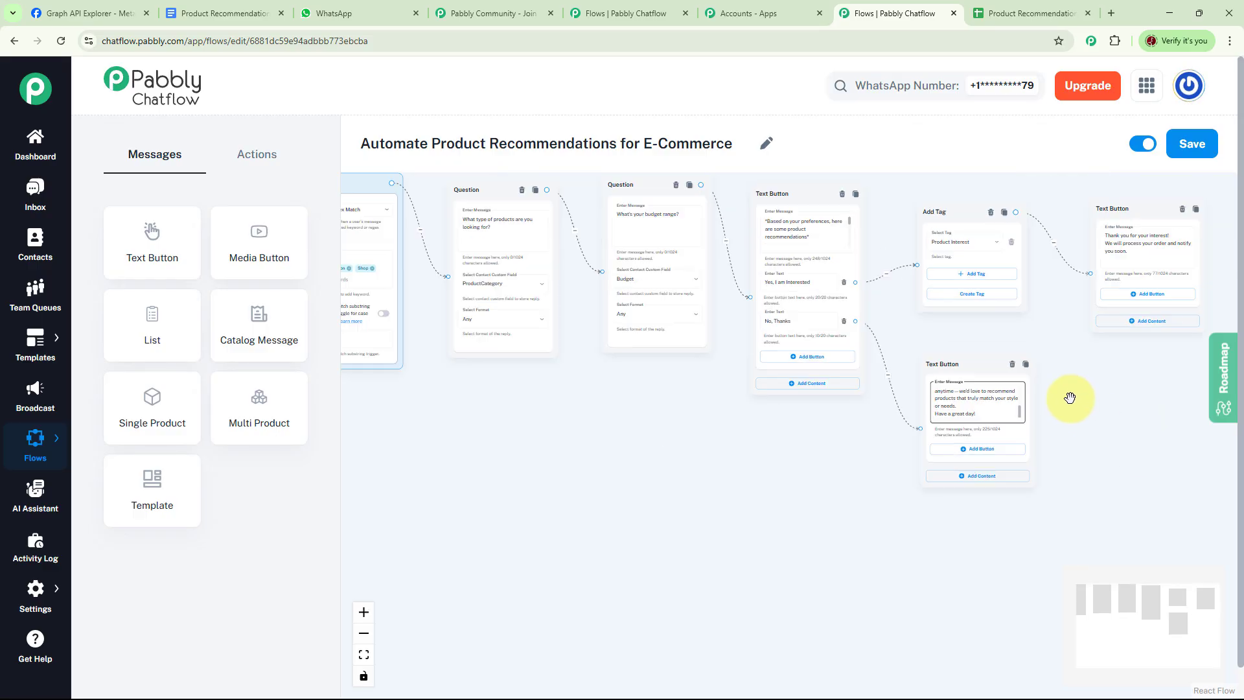
left_click_drag(700, 472, 694, 508)
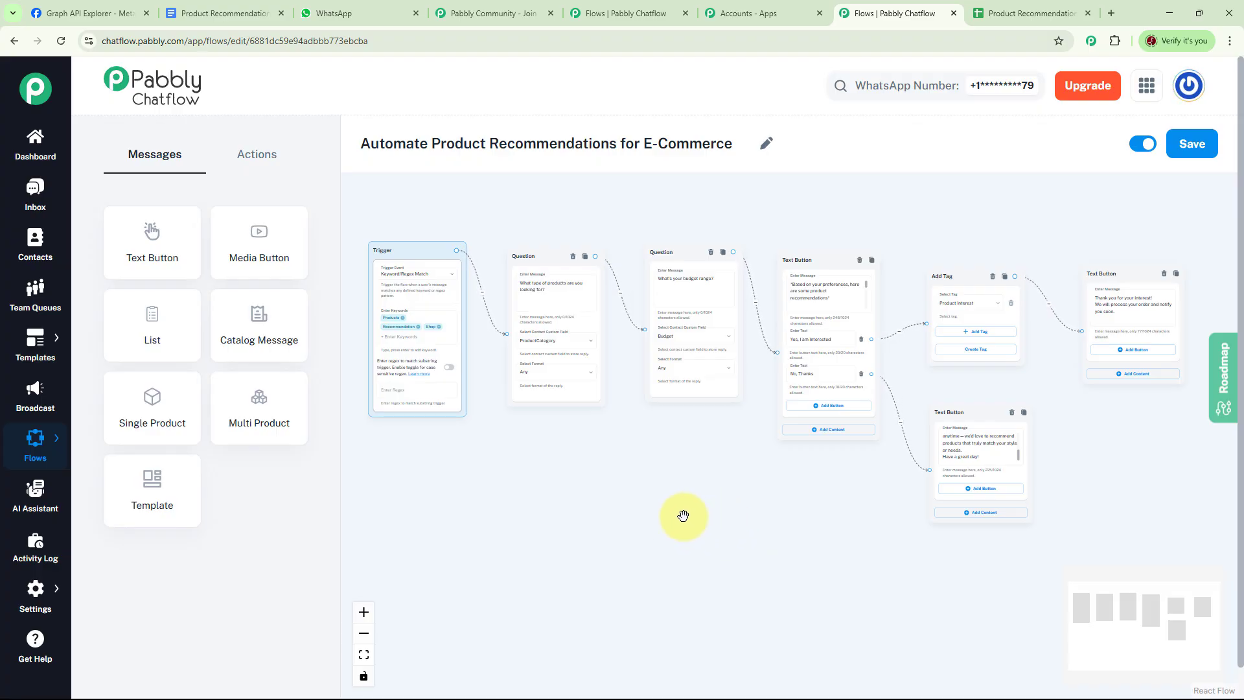
scroll(580, 376, "up", 2)
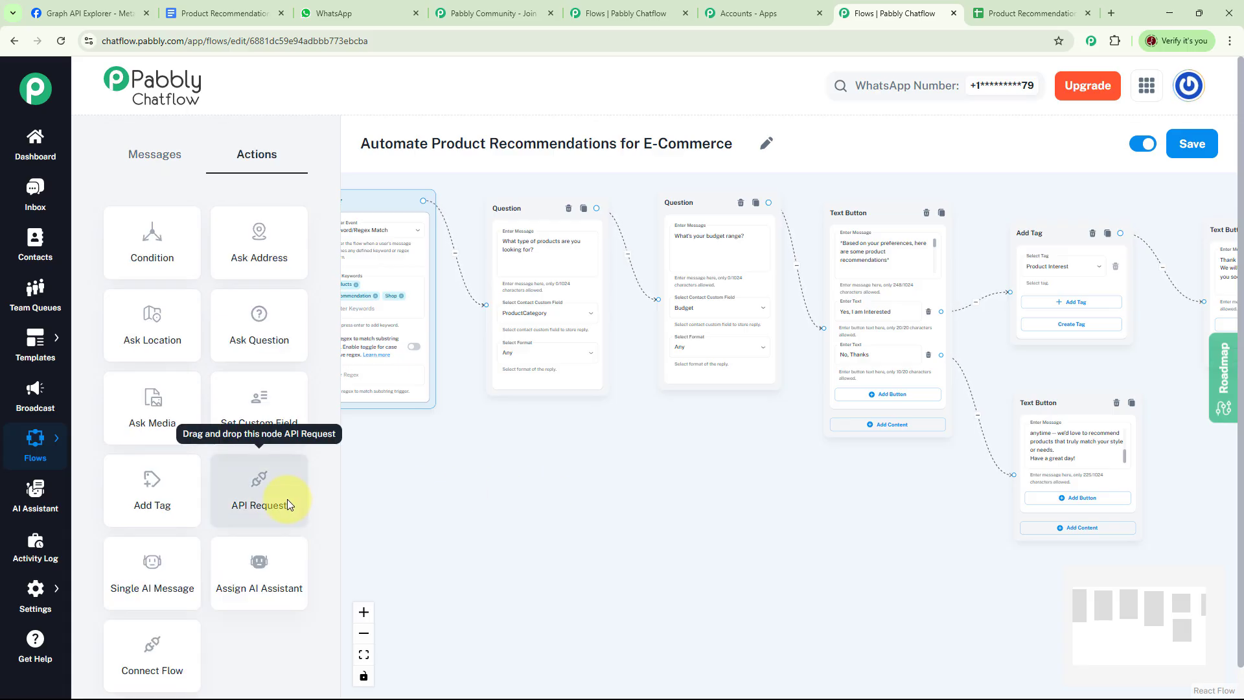
left_click_drag(286, 499, 736, 506)
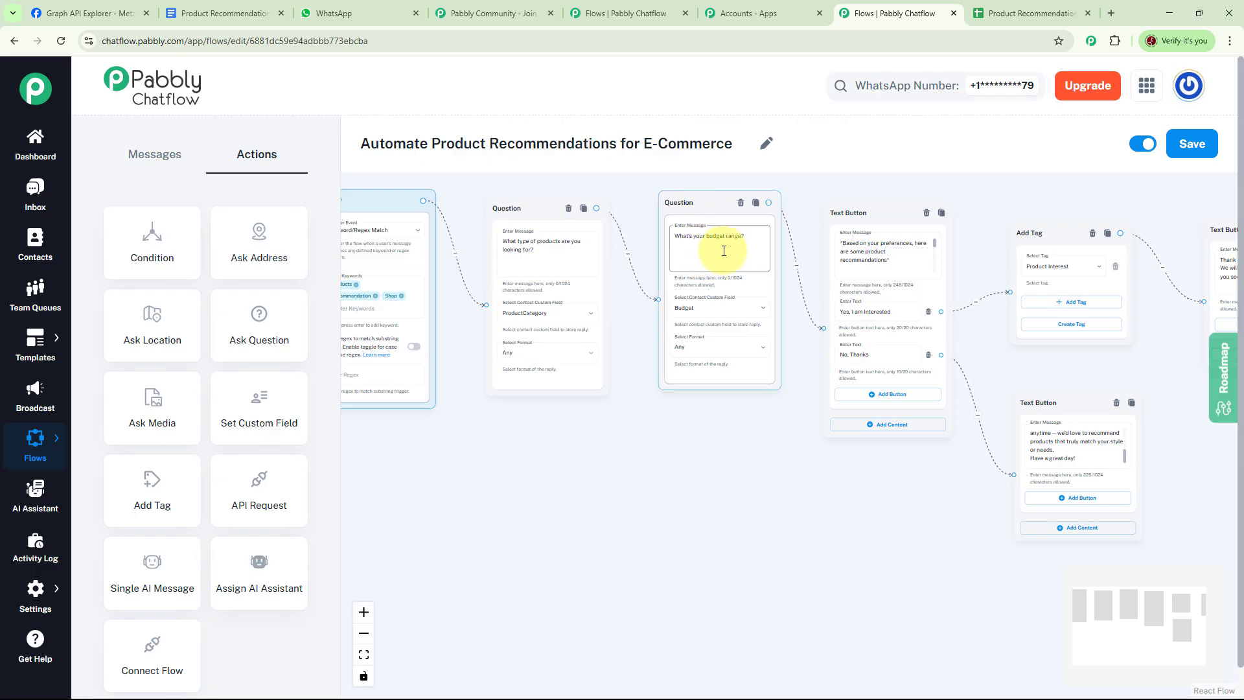
left_click_drag(251, 496, 752, 478)
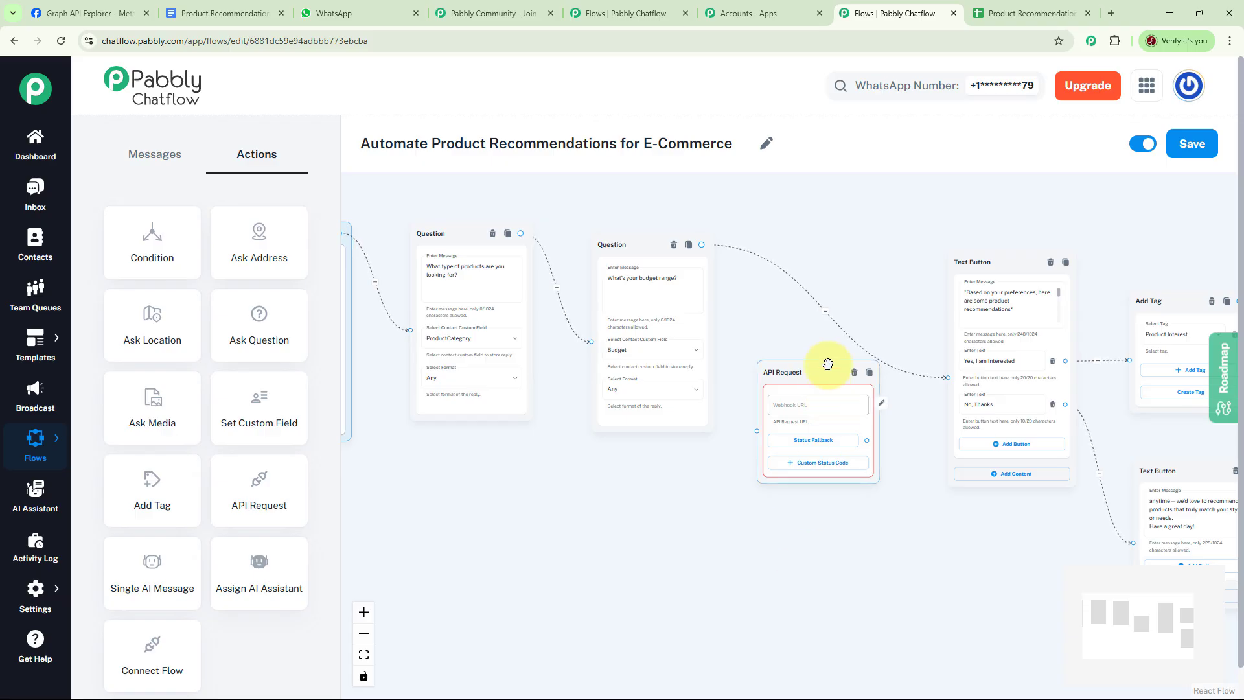
left_click_drag(817, 374, 825, 286)
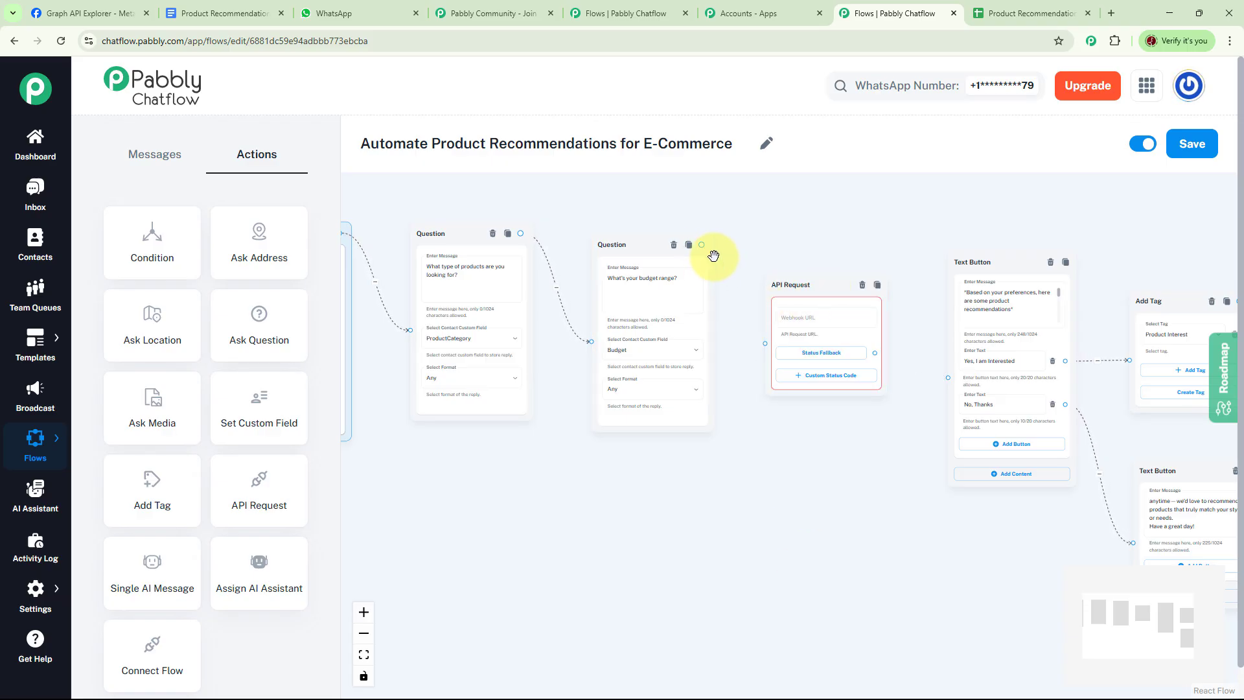
left_click_drag(702, 246, 765, 341)
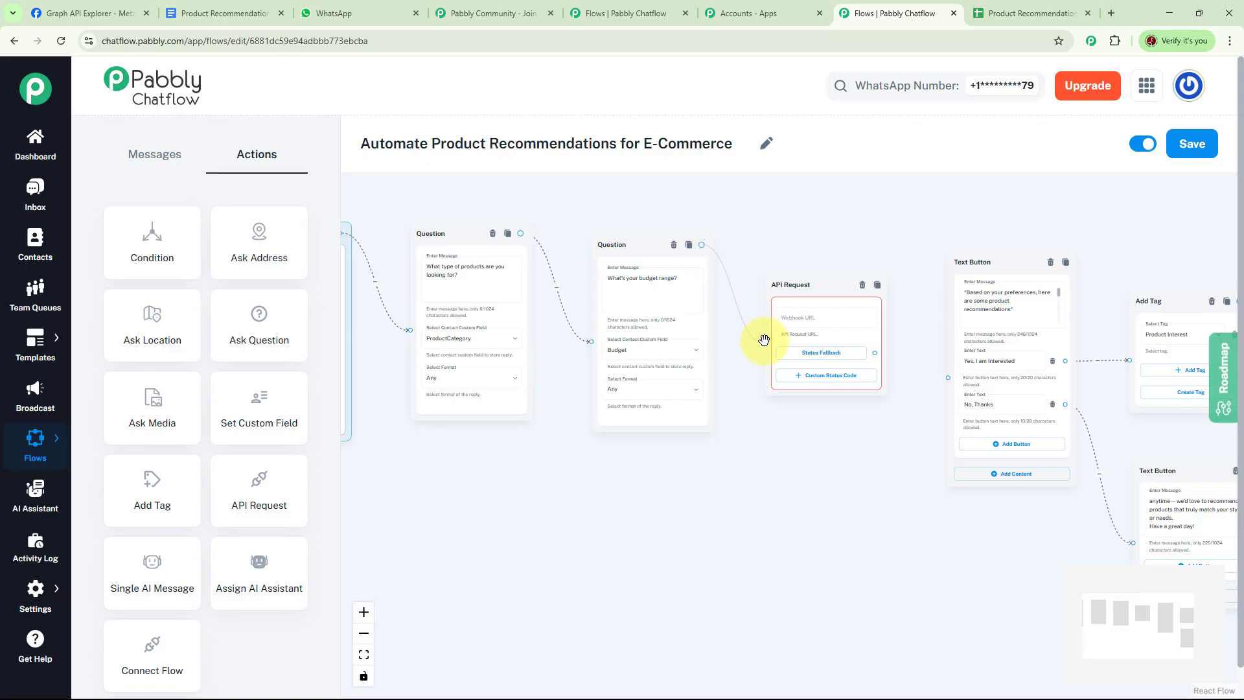
- Connect the API Request's Status Fallback output to the product recommendations Text Button node
scroll(771, 480, "up", 3)
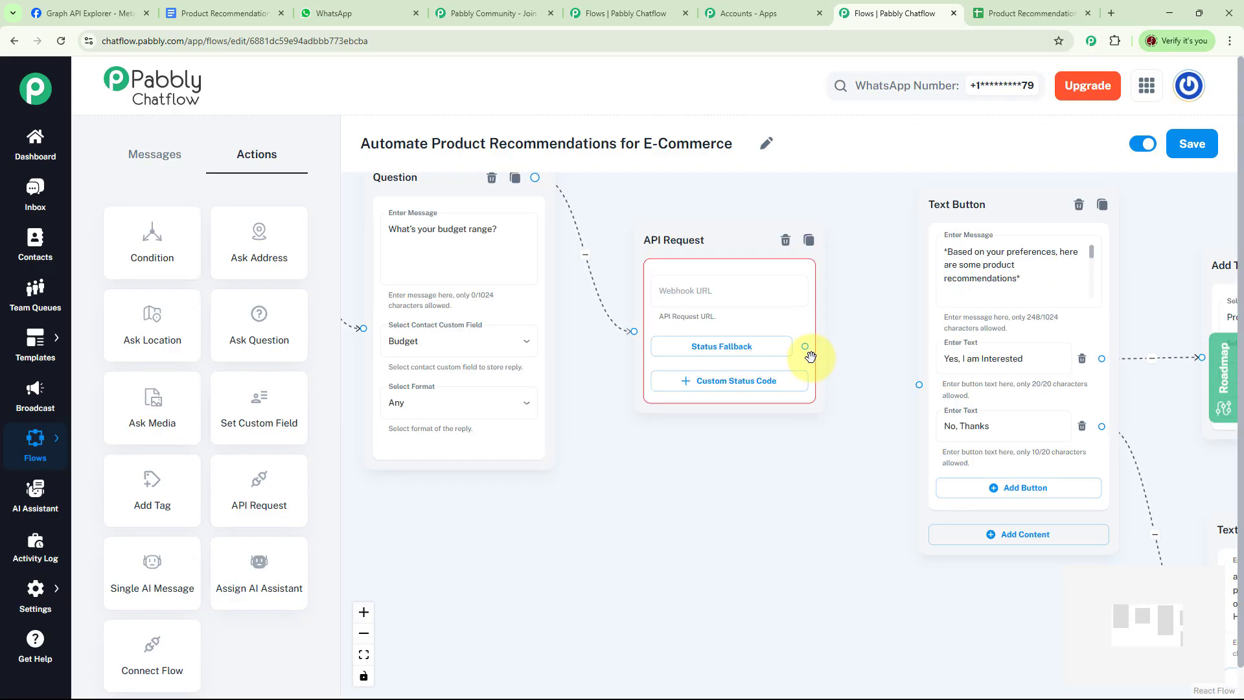
left_click_drag(806, 346, 908, 382)
scroll(753, 566, "up", 2)
left_click(786, 324)
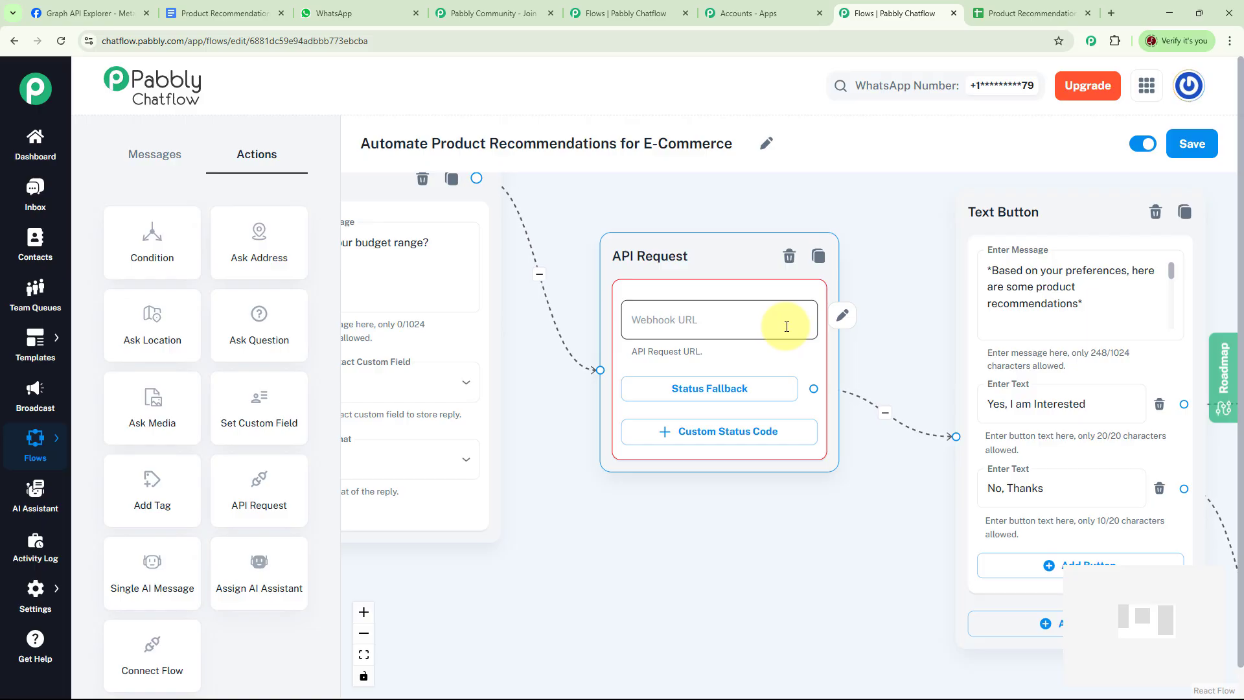
- Switch to Pabbly Connect and start a new workflow with the Classic workflow builder
left_click(762, 6)
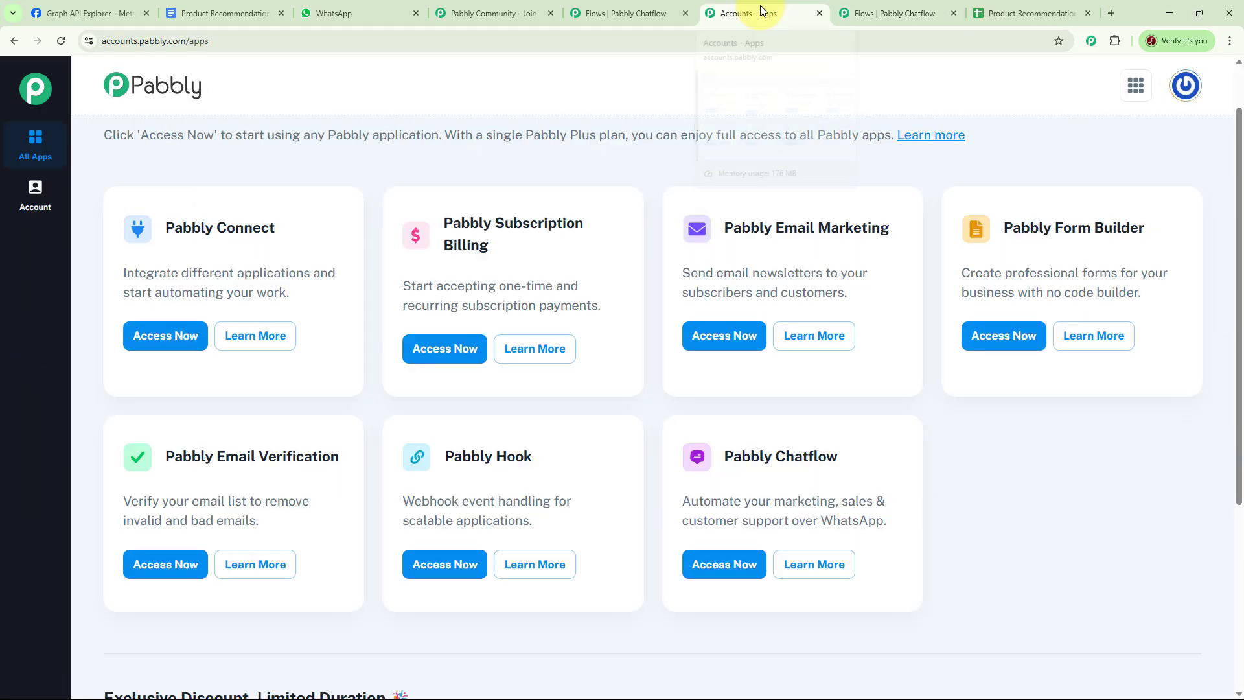
left_click(161, 342)
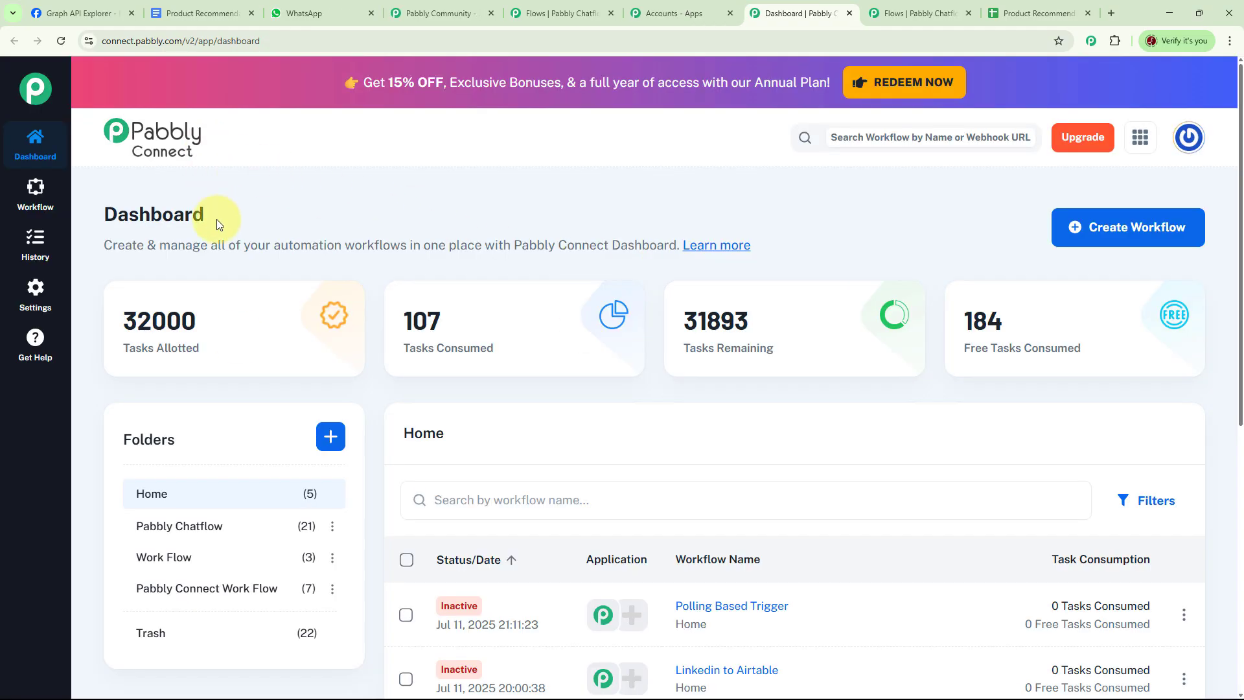
left_click(1134, 238)
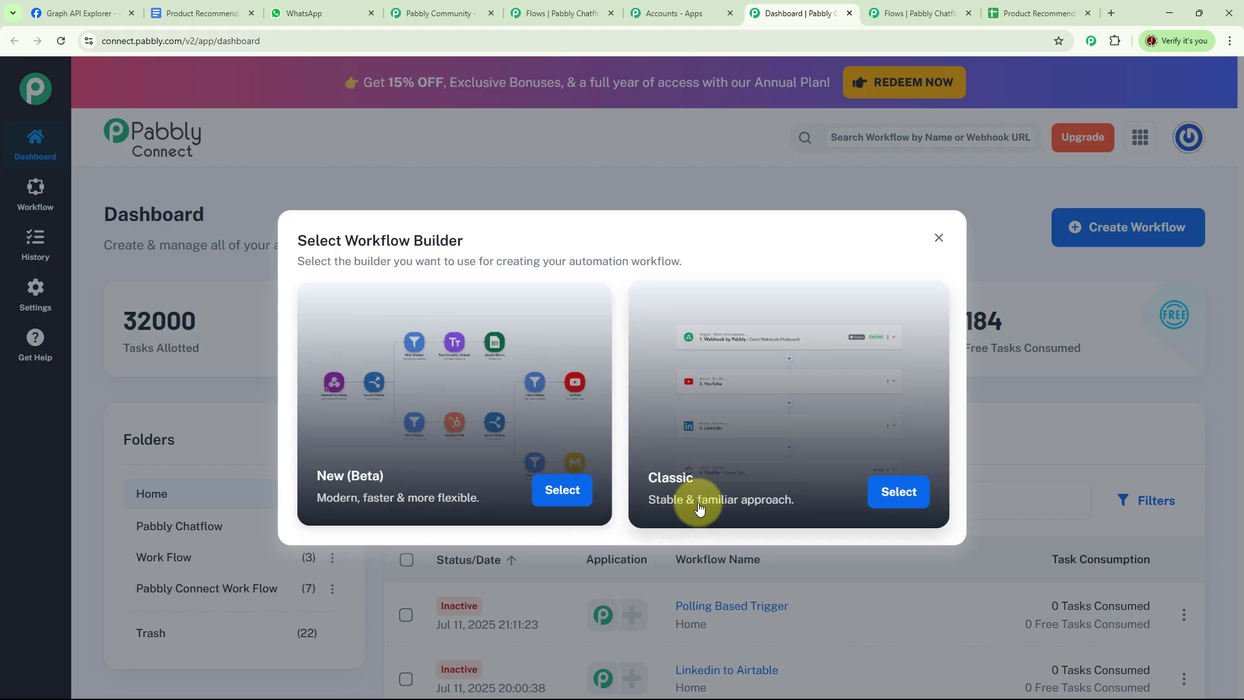
left_click(897, 493)
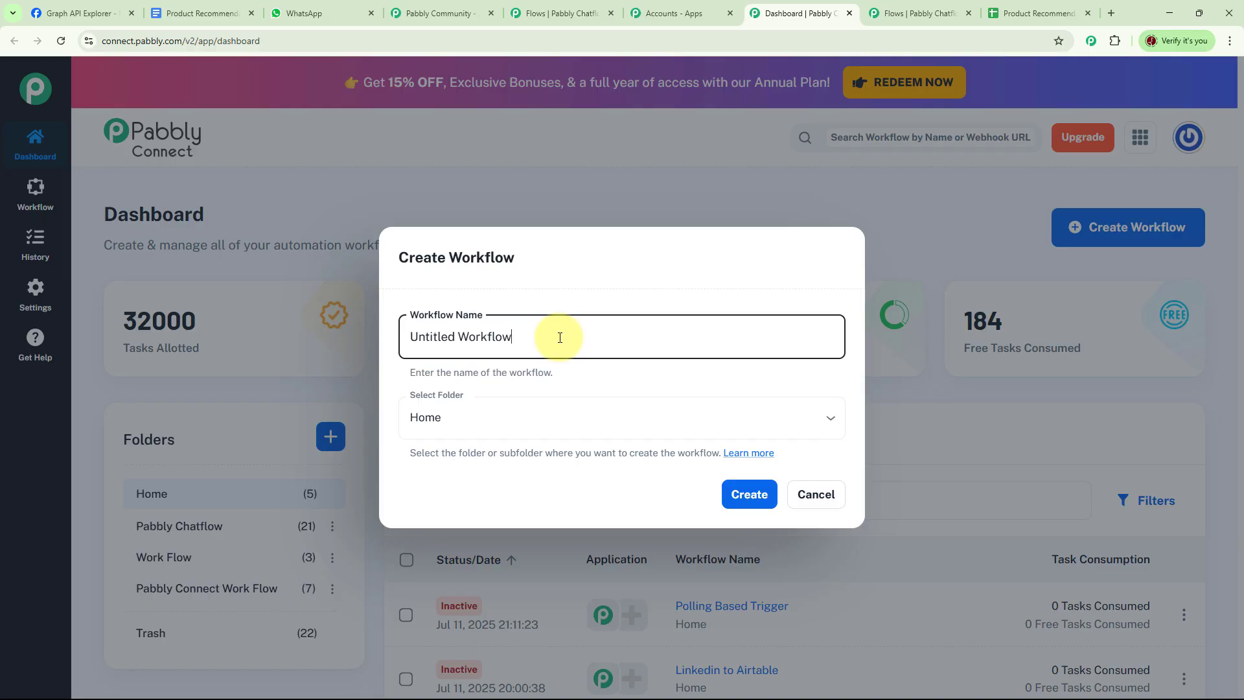
- Name the workflow "Product Recommendation" and create it in the Pabbly Chatflow folder
key("ctrl+a")
type("Product Recommendation")
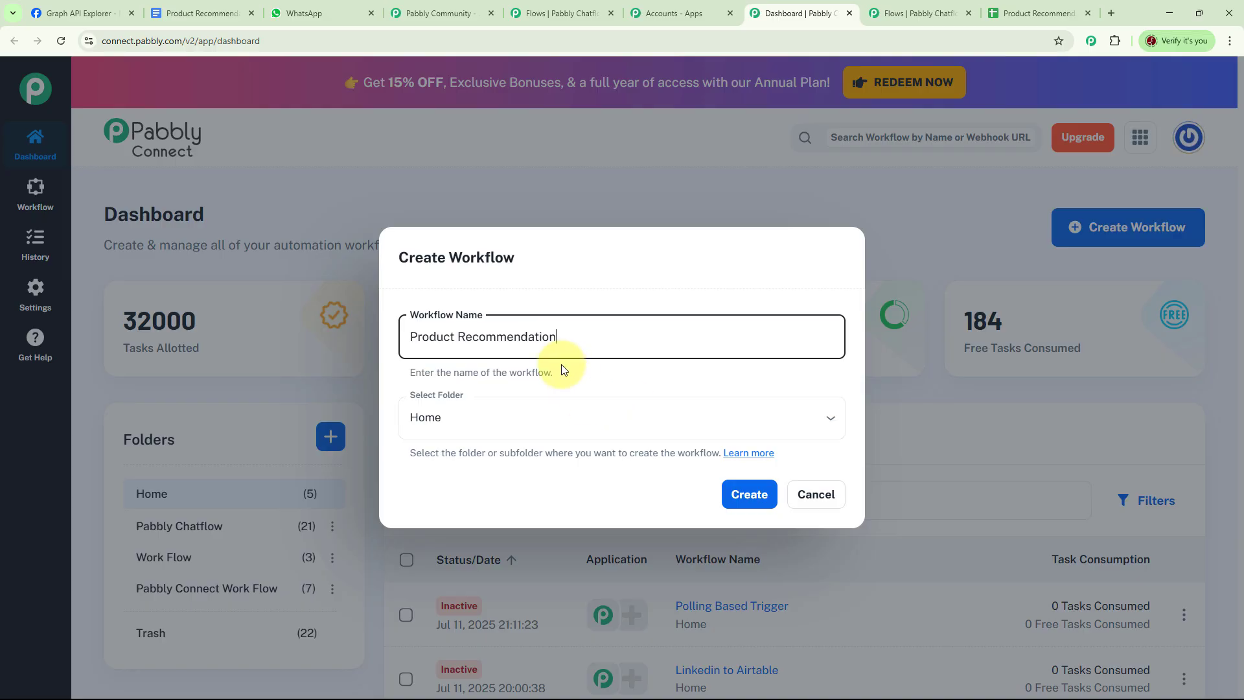
left_click(835, 426)
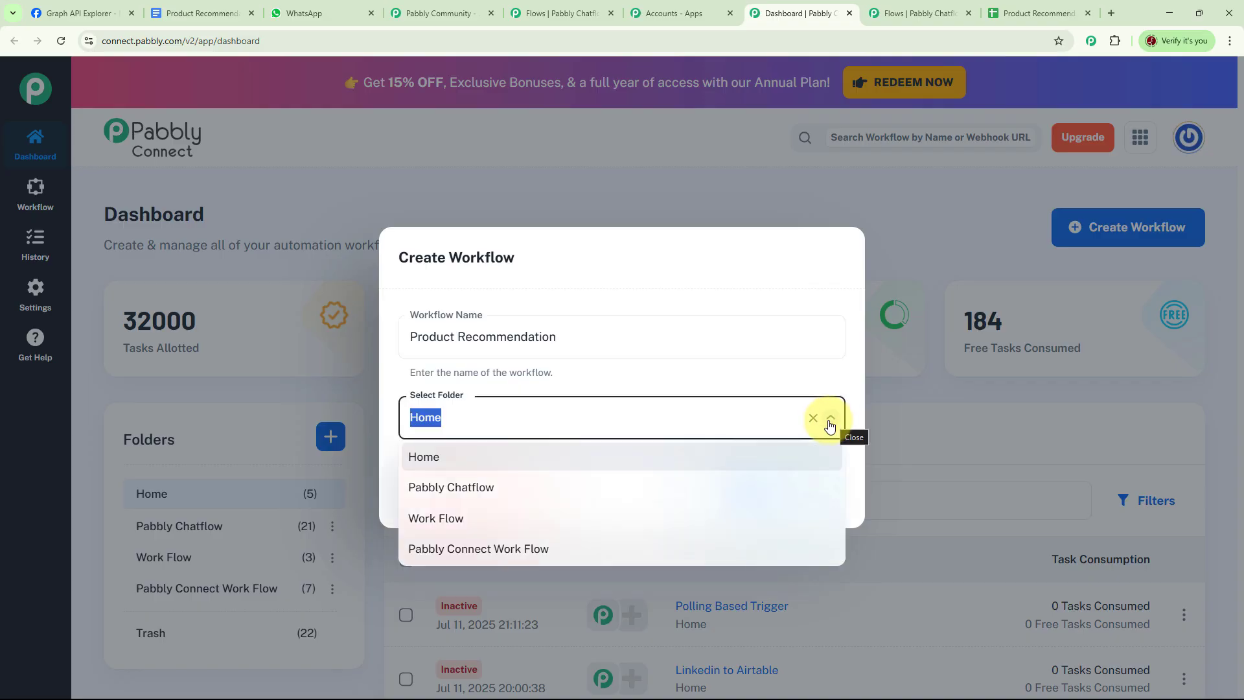
left_click(450, 498)
left_click(749, 496)
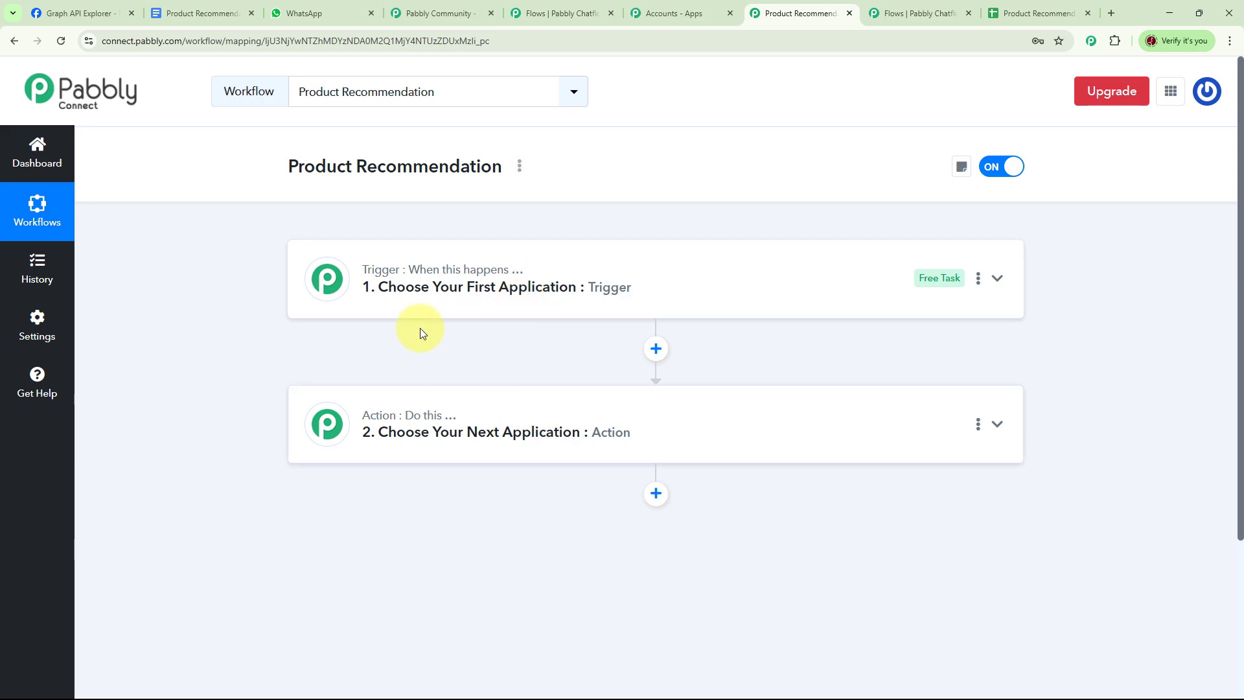
- Set the workflow's trigger application to Pabbly Chatflow with the New Message Received event
mouse_move(417, 410)
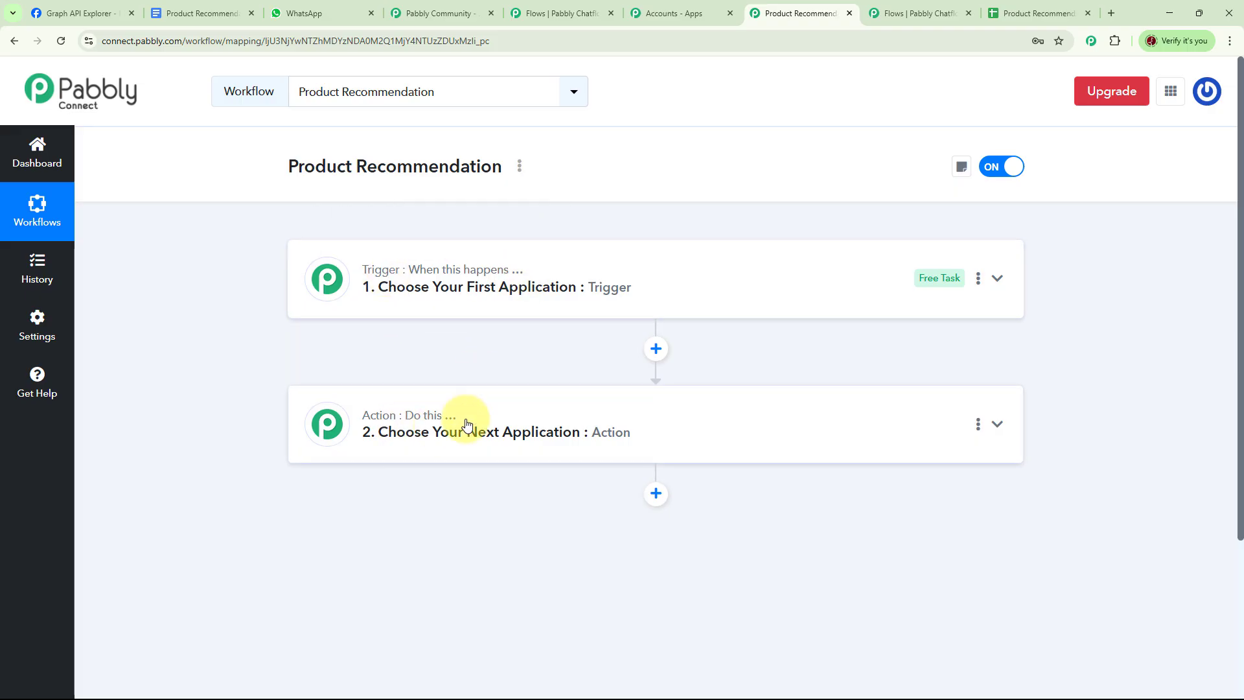
left_click(505, 289)
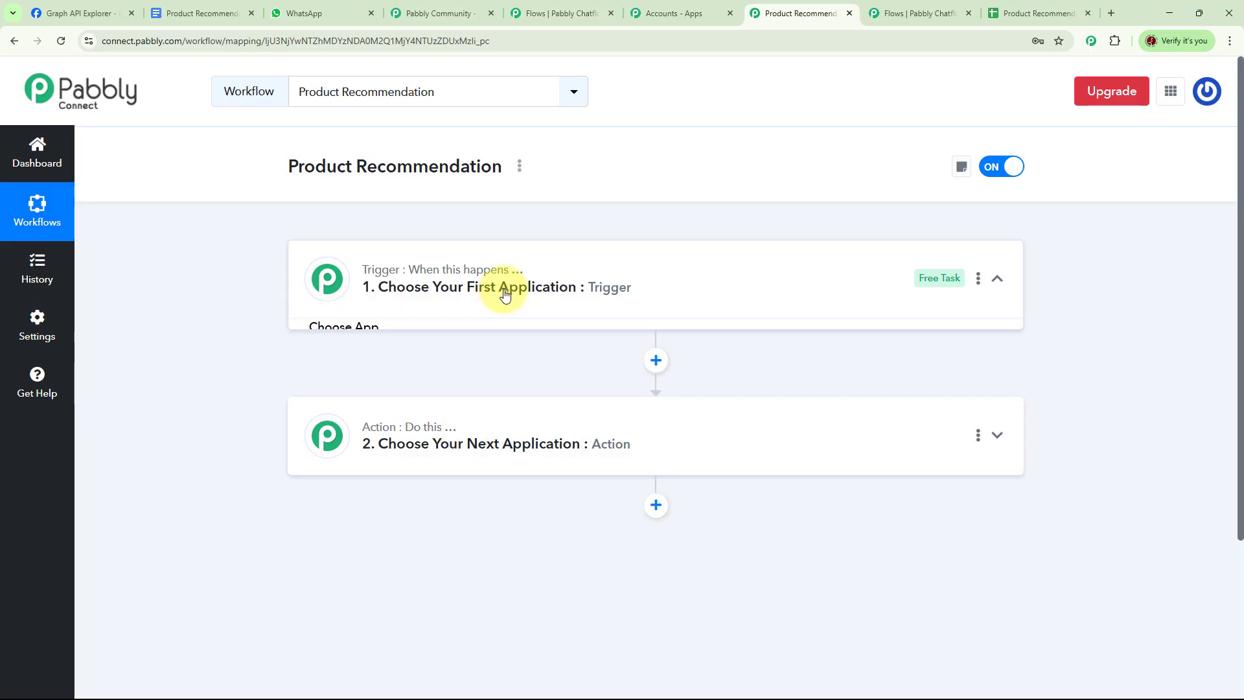
left_click(491, 372)
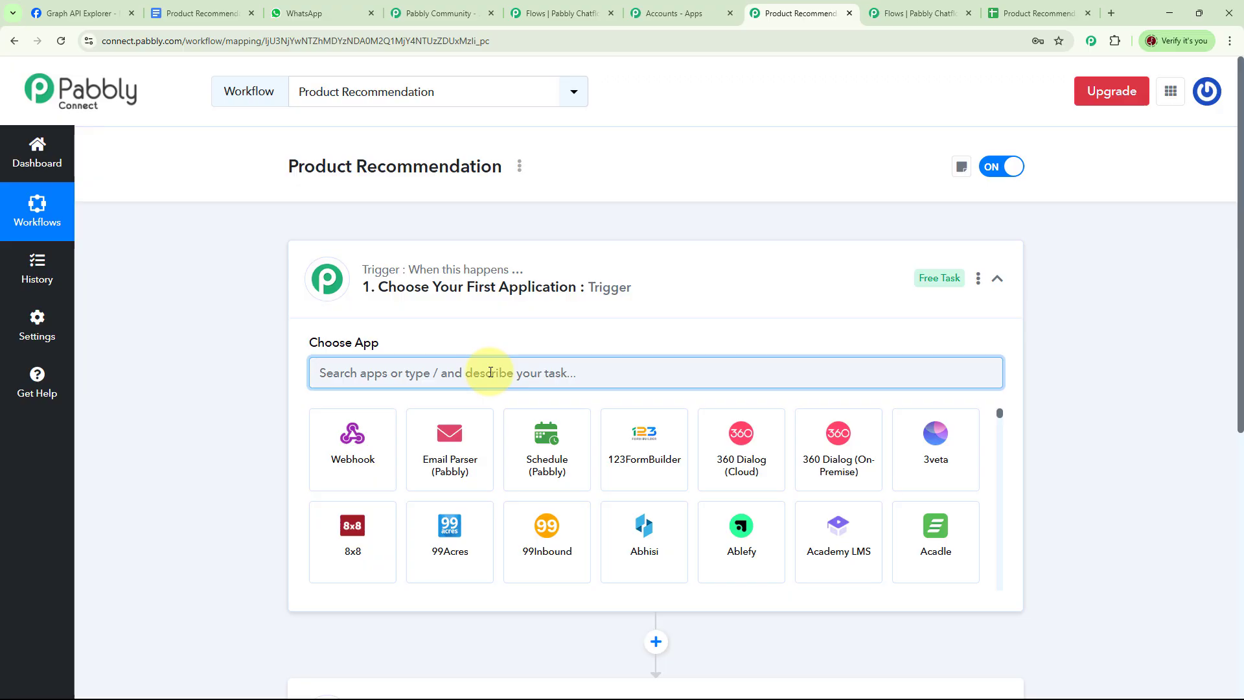
type("pabbl")
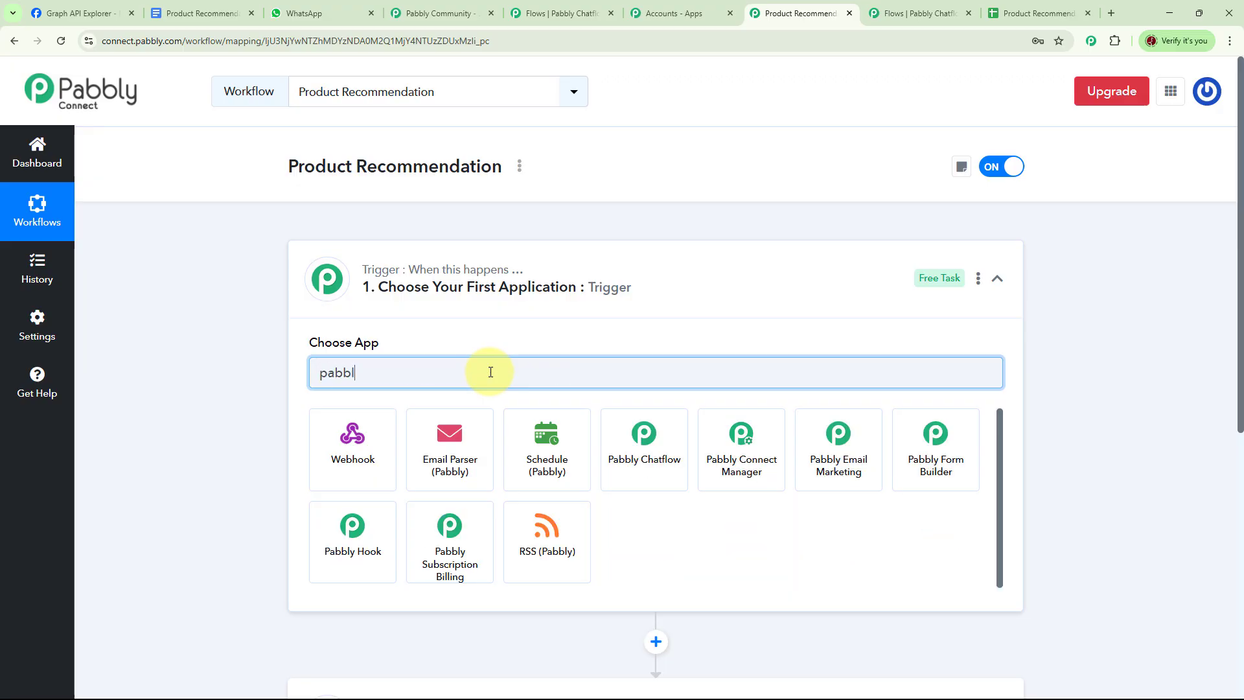
type("y Chatflow")
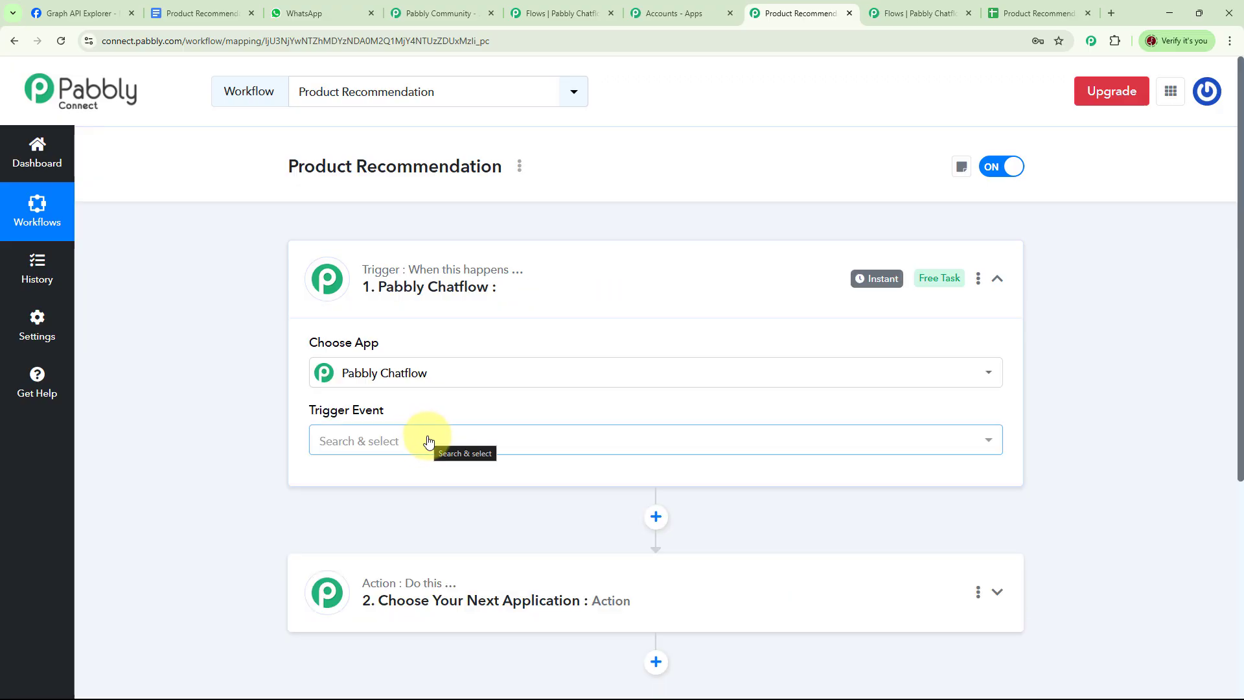
left_click(428, 441)
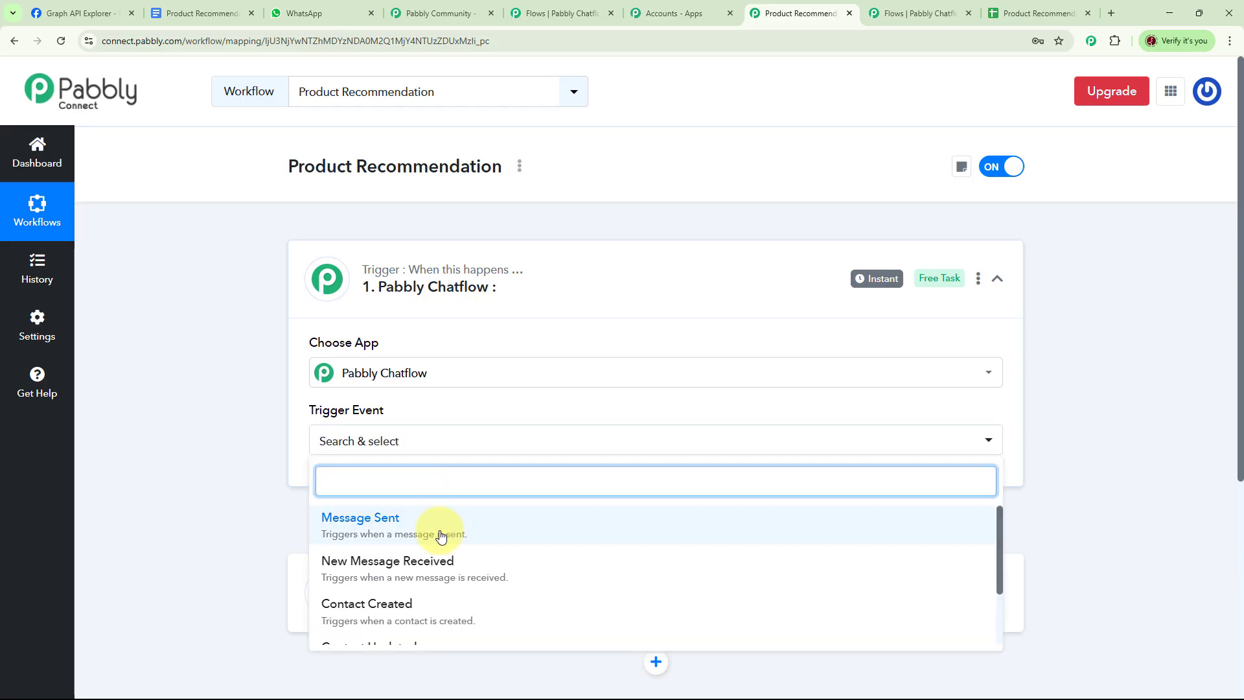
left_click(411, 566)
scroll(694, 433, "down", 2)
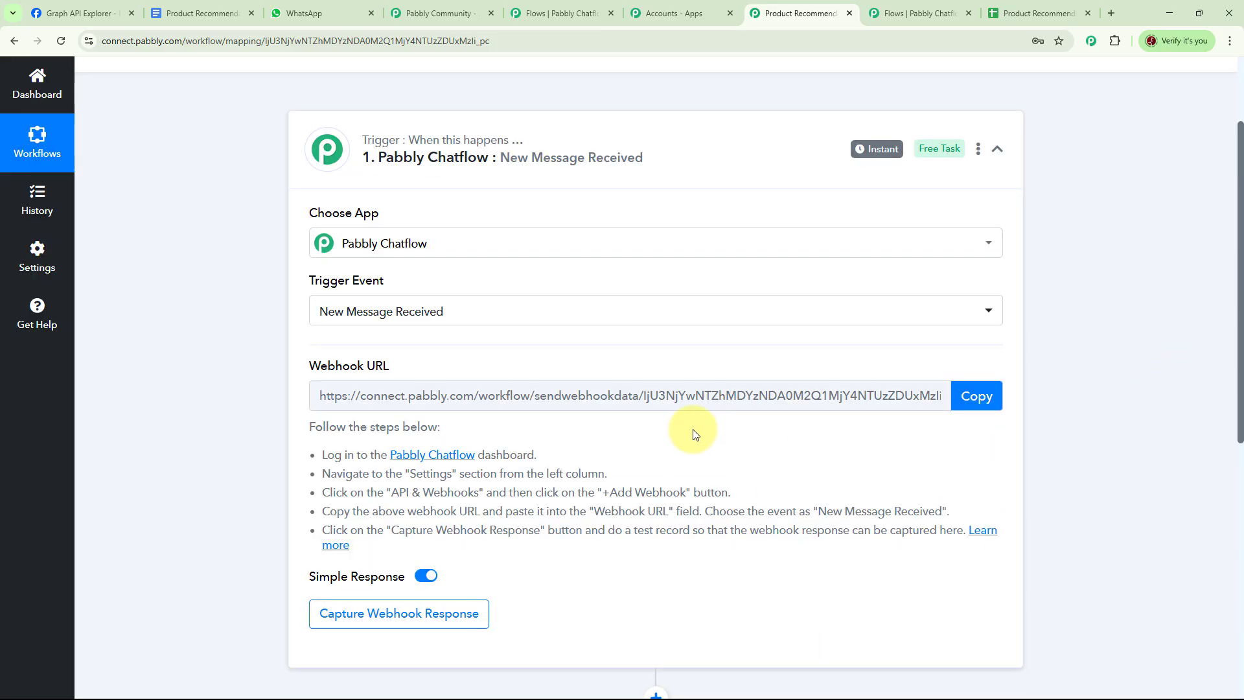
- Copy the workflow trigger's webhook URL into the API Request in Pabbly Chatflow and set the request method to POST
left_click(976, 399)
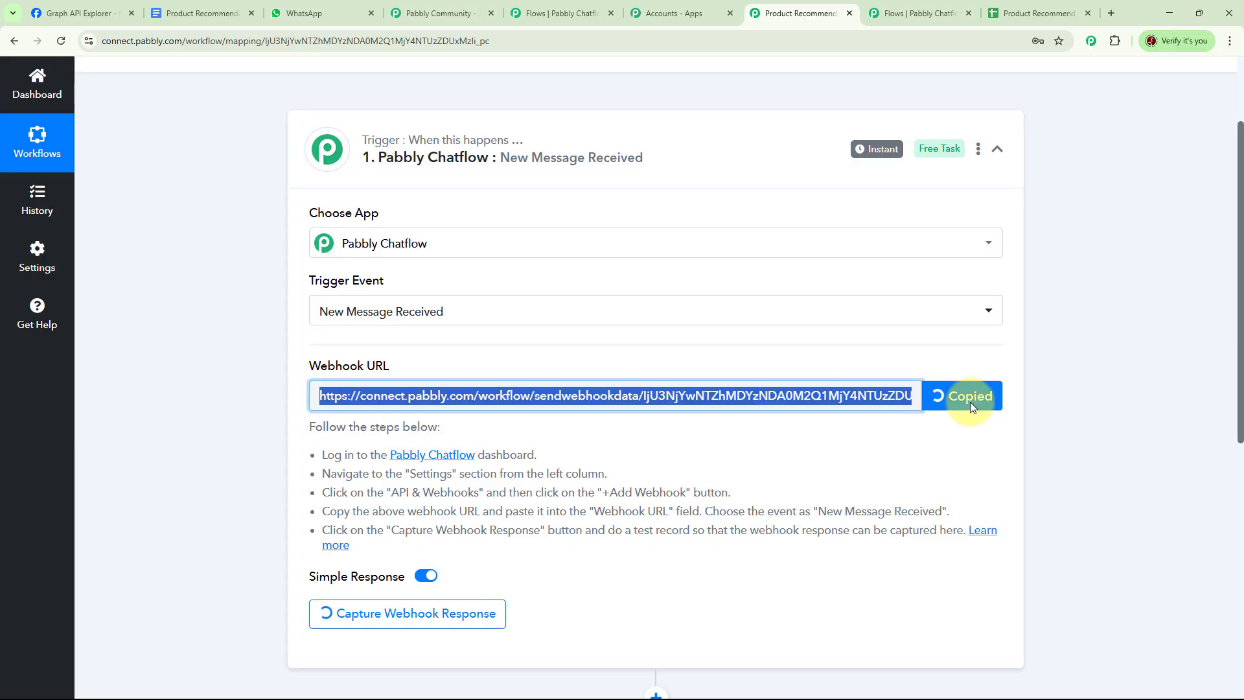
left_click(911, 11)
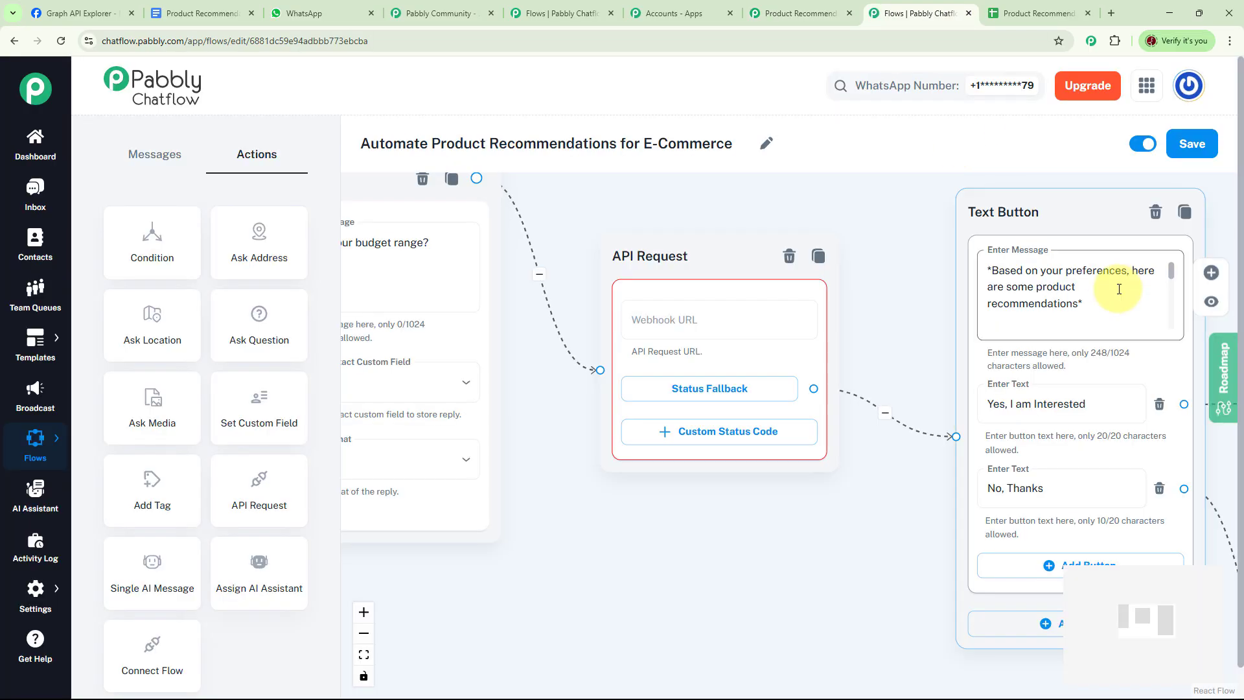
left_click(846, 313)
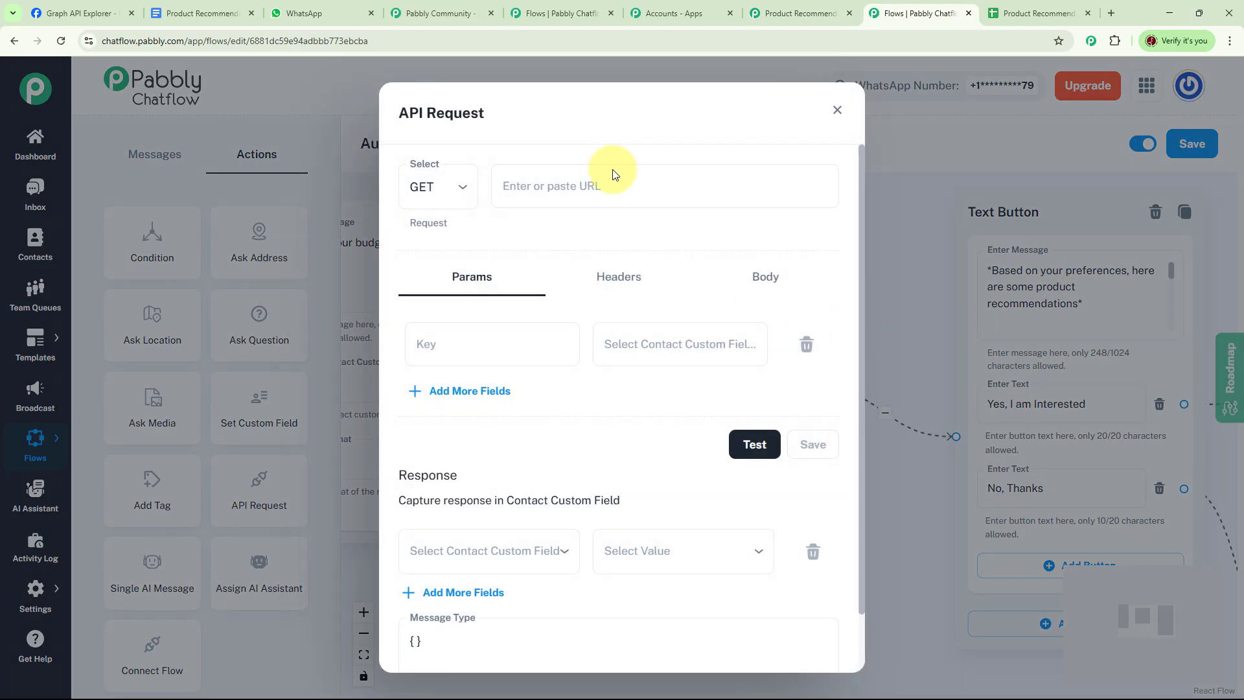
left_click(581, 170)
left_click(591, 193)
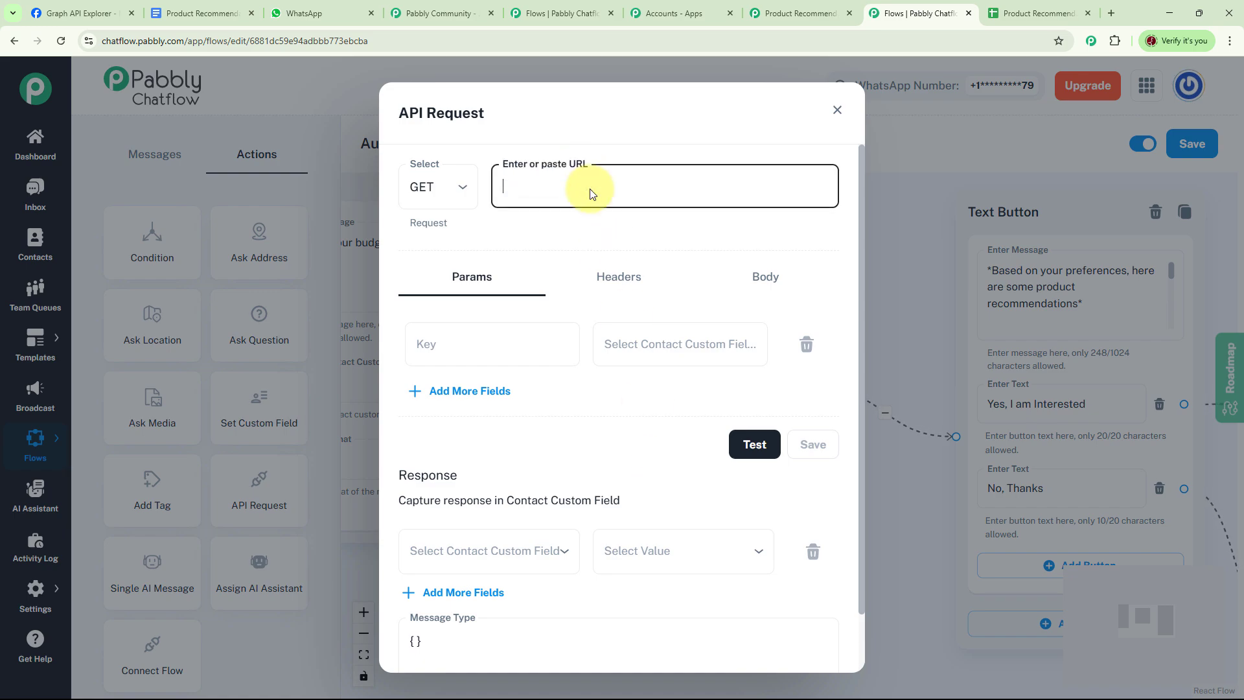
key("ctrl+v")
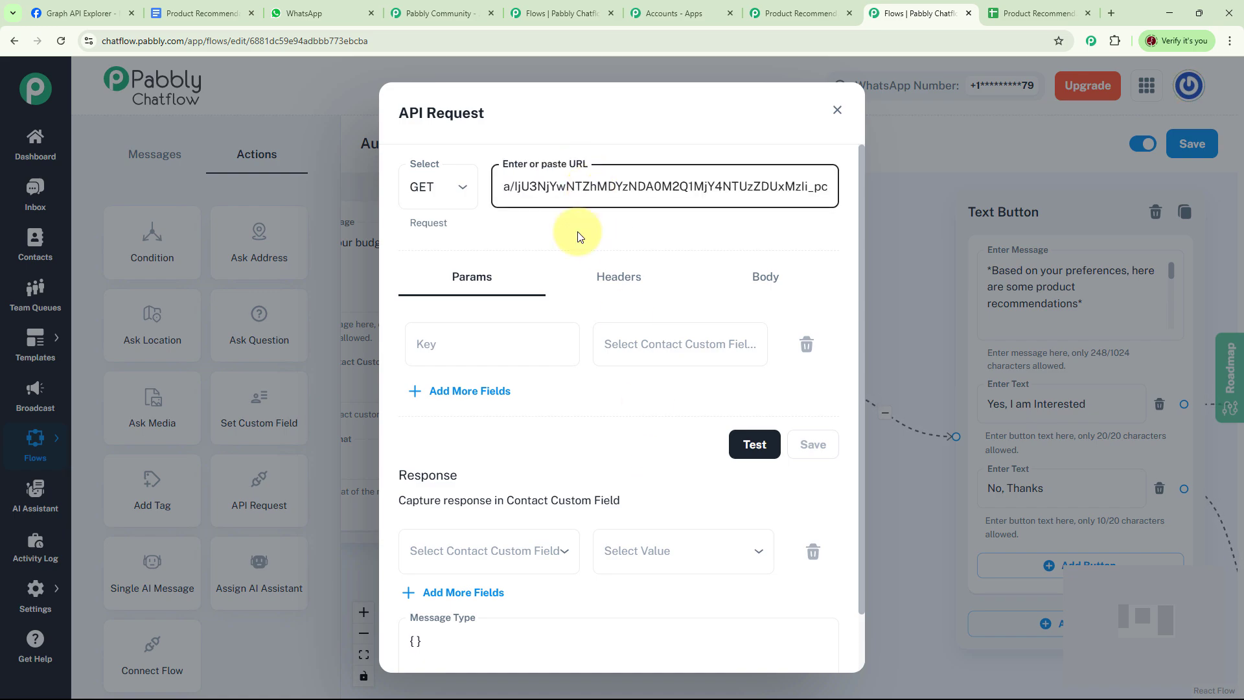
left_click(465, 192)
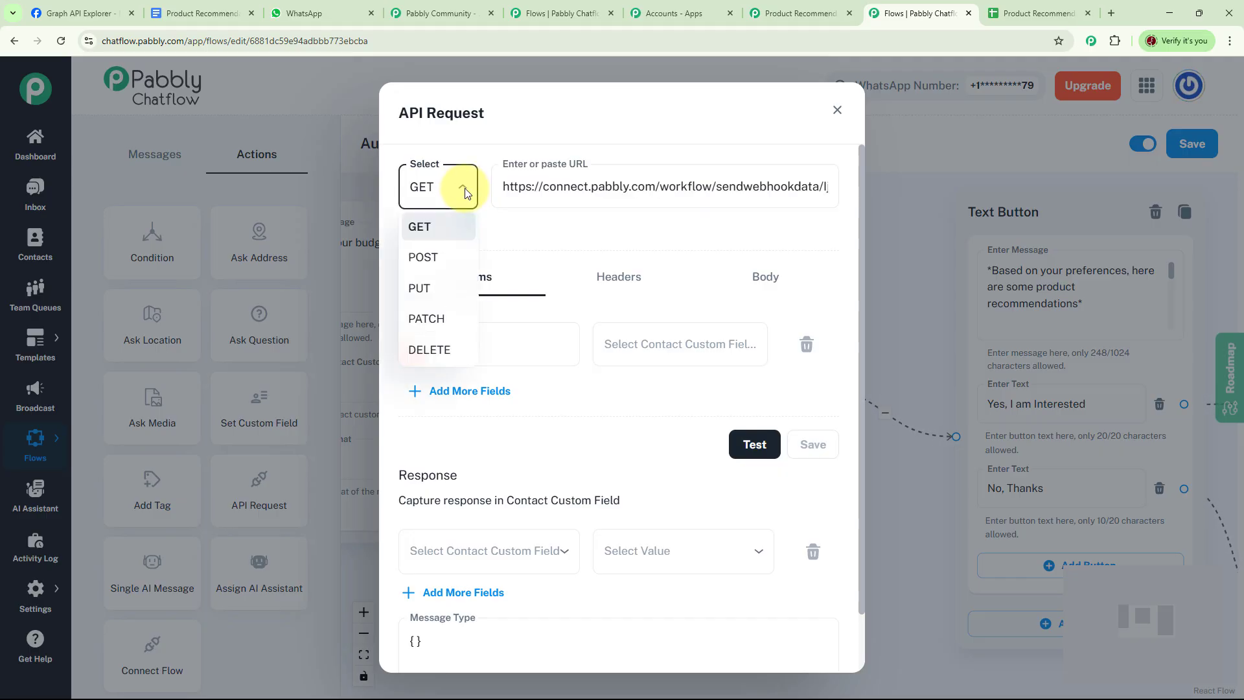
left_click(422, 254)
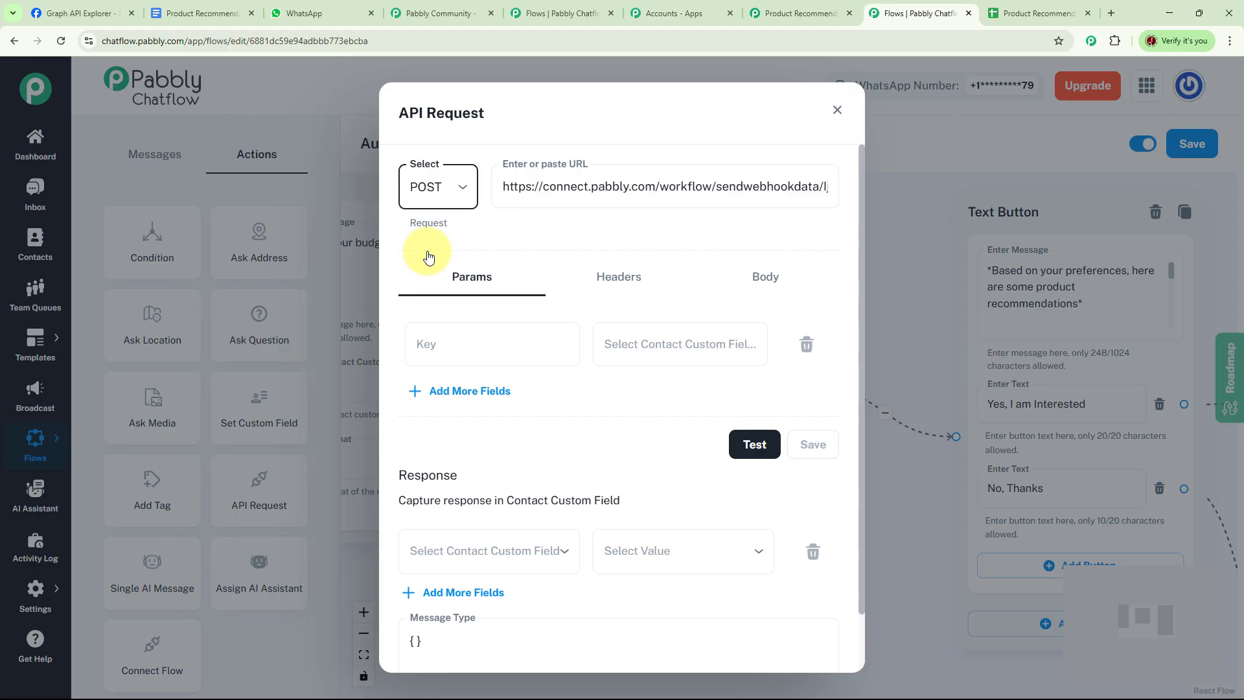
- Add the API Request parameters Product Category with value $ProductCategory and Budget with value $Budget
left_click(649, 347)
type("pro")
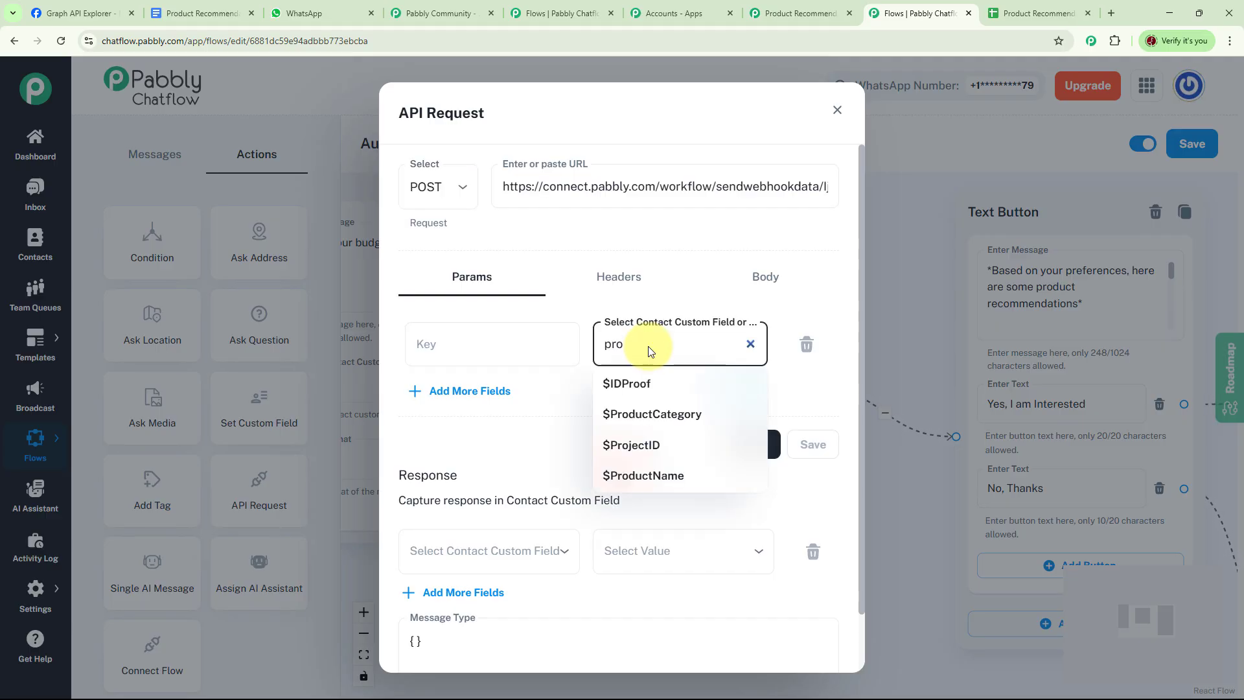
left_click(668, 411)
type("budg")
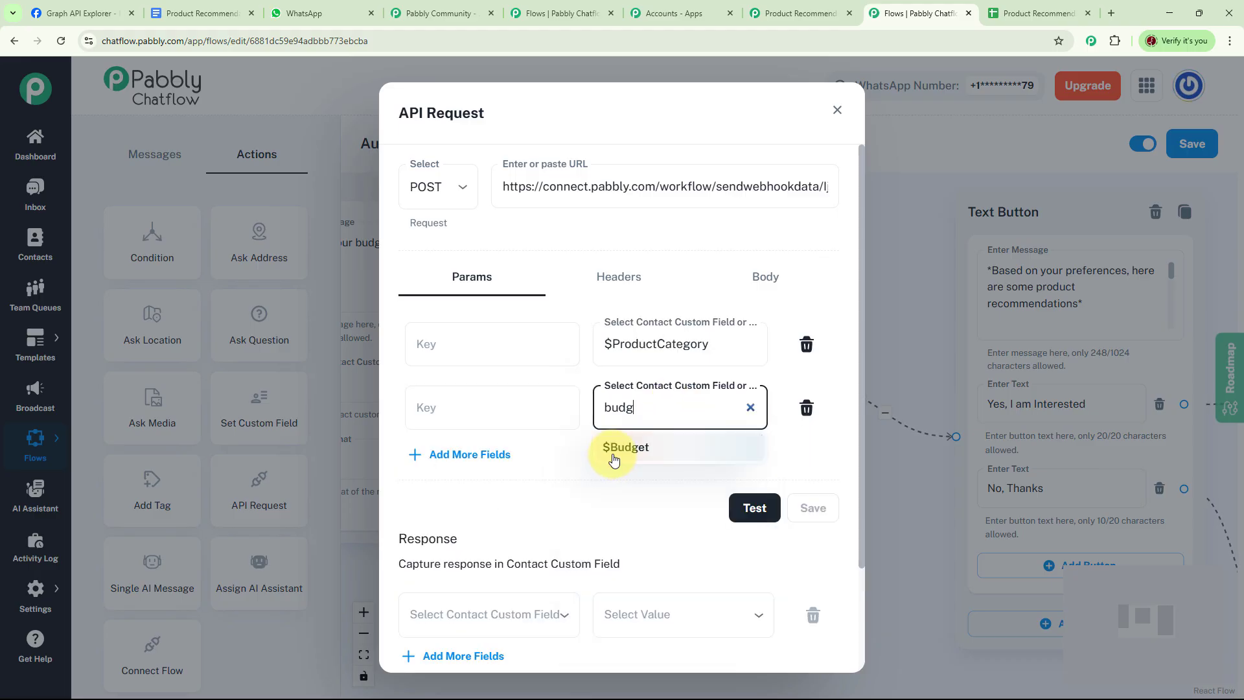
left_click(612, 449)
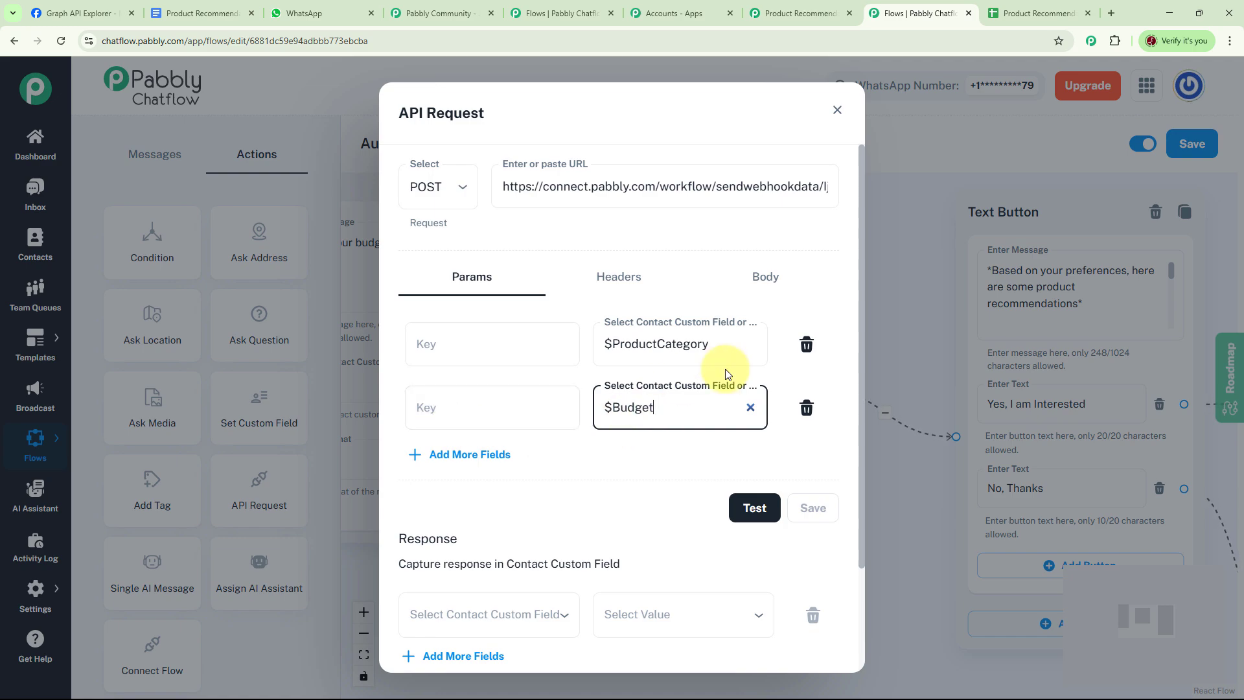
left_click(706, 344)
left_click_drag(706, 344, 613, 344)
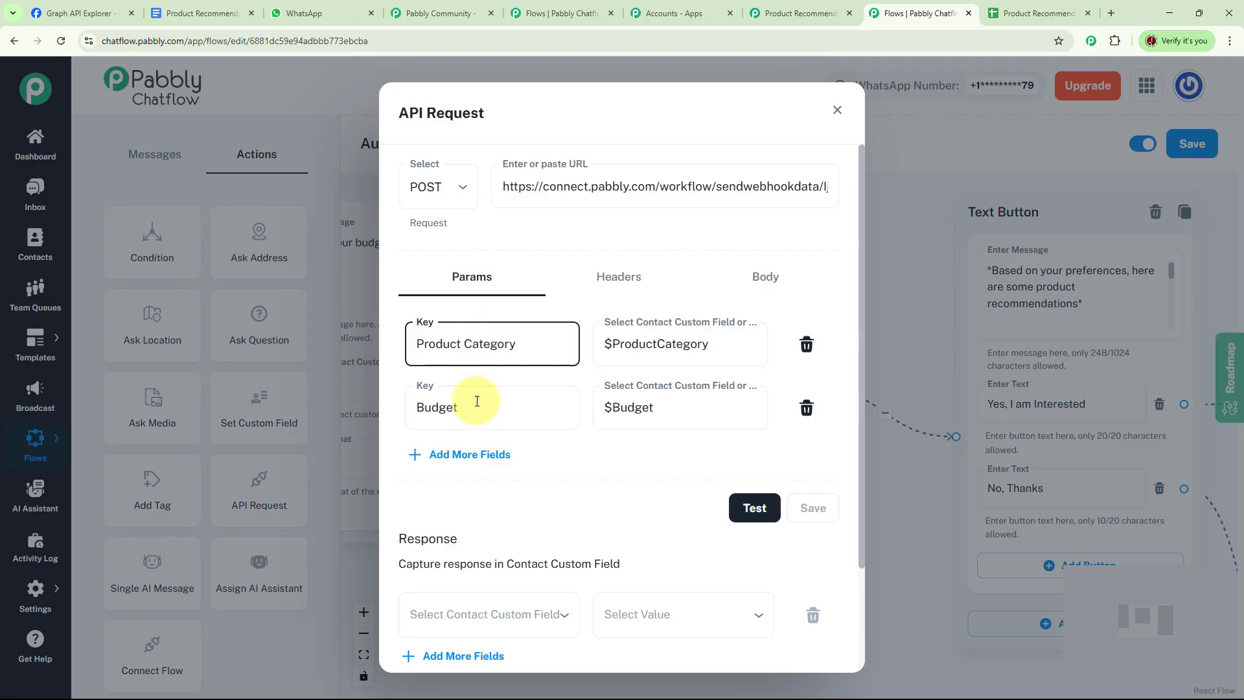
- Test the API Request and save it
left_click(752, 508)
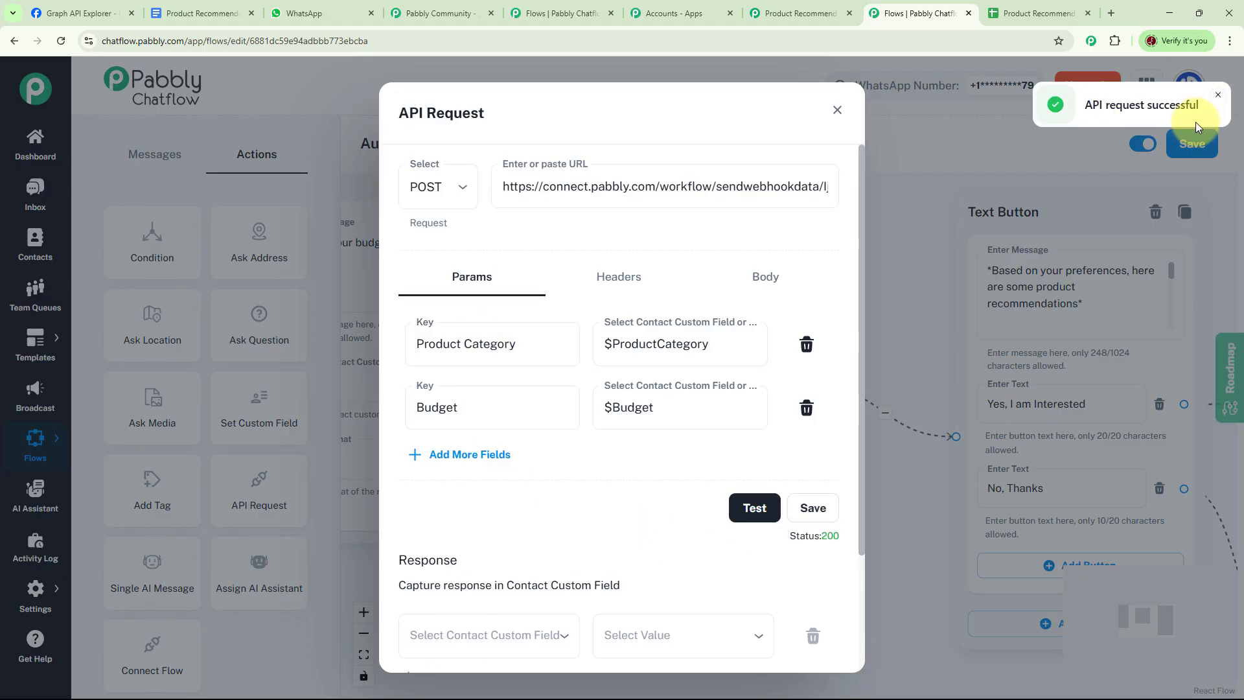
left_click(1221, 99)
left_click(813, 508)
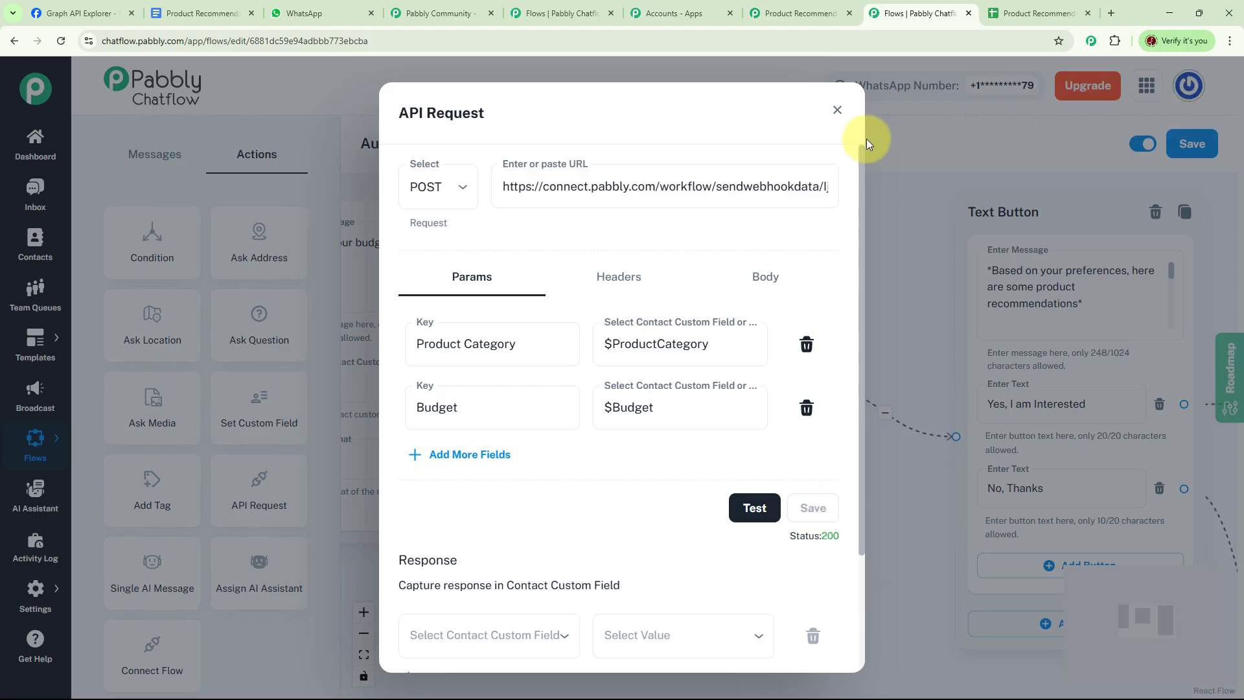
- Switch to Pabbly Connect, review the captured trigger response, and set the action application to Google Sheets
left_click(800, 14)
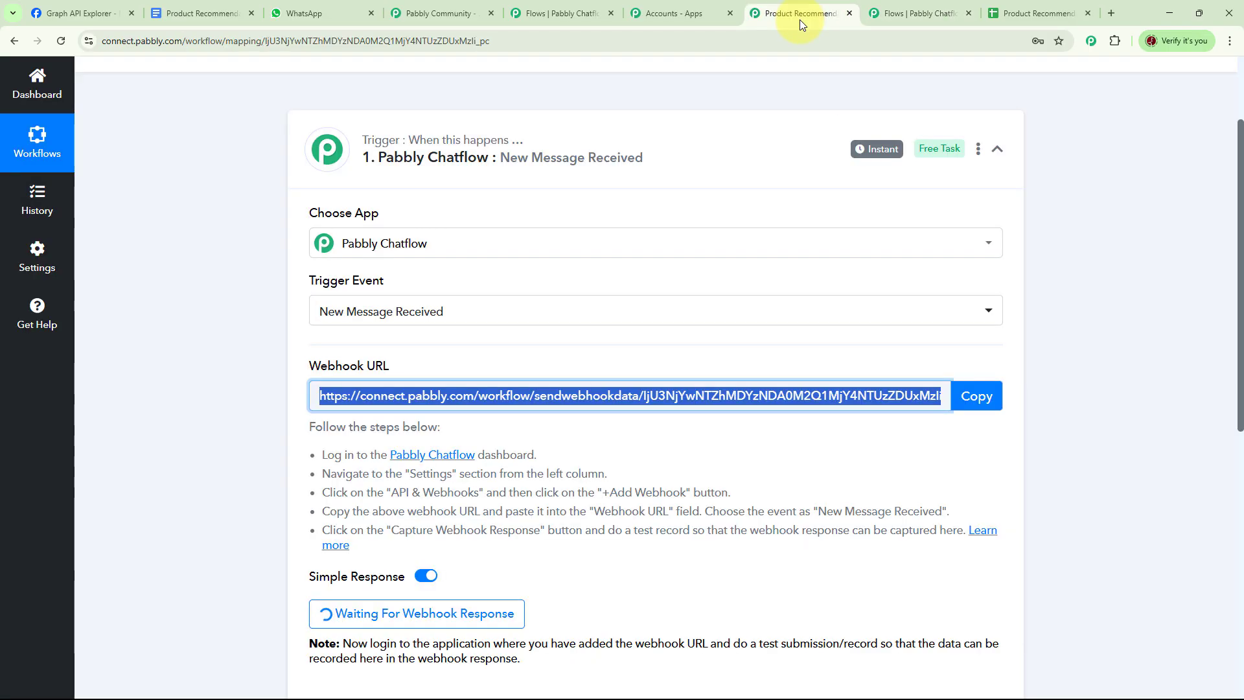
scroll(463, 427, "down", 5)
scroll(622, 425, "down", 2)
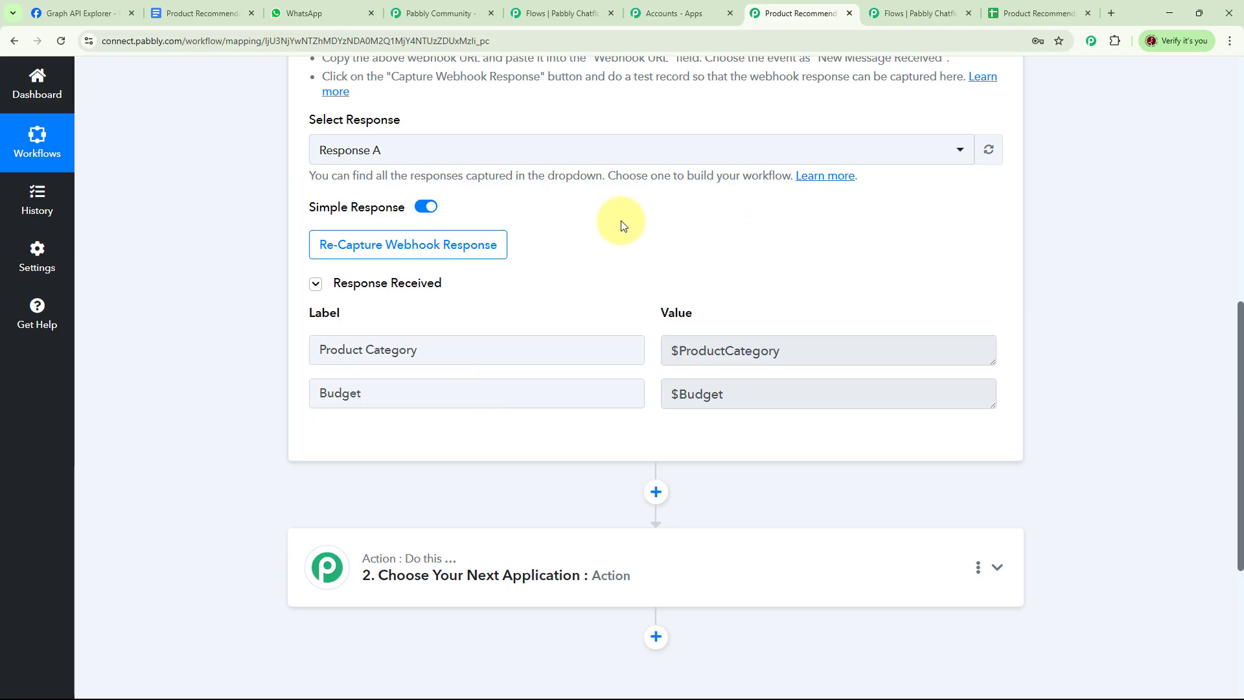
scroll(792, 304, "down", 2)
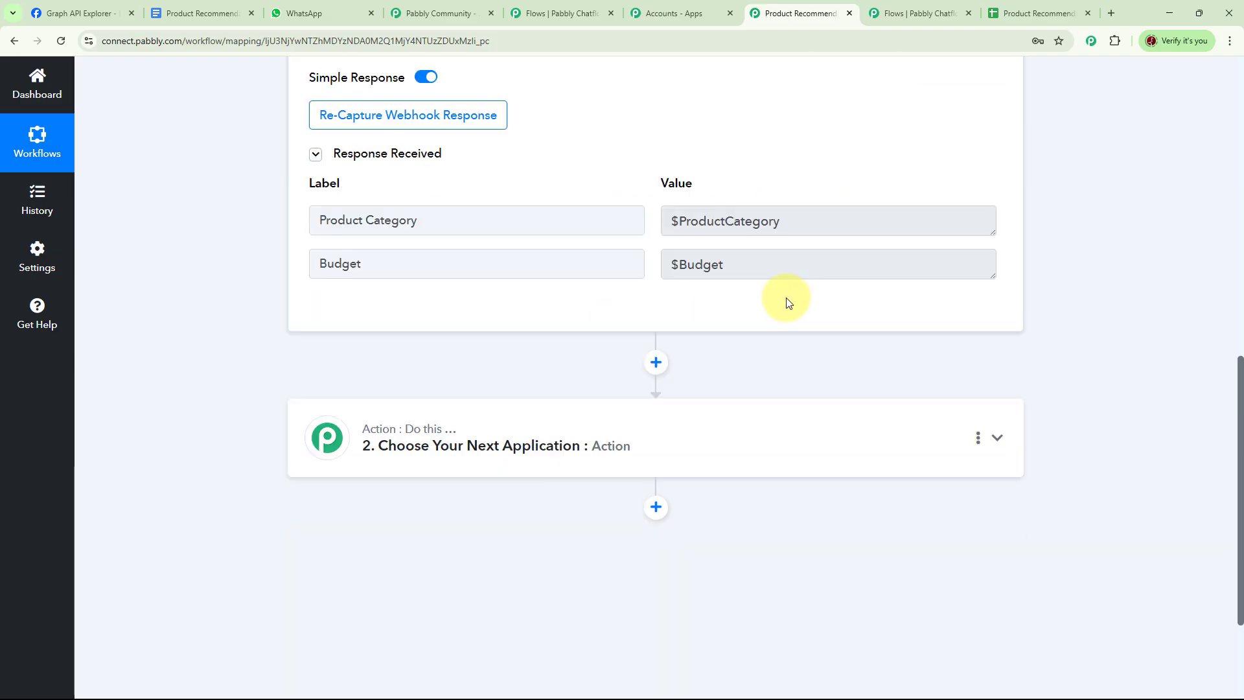
left_click(481, 446)
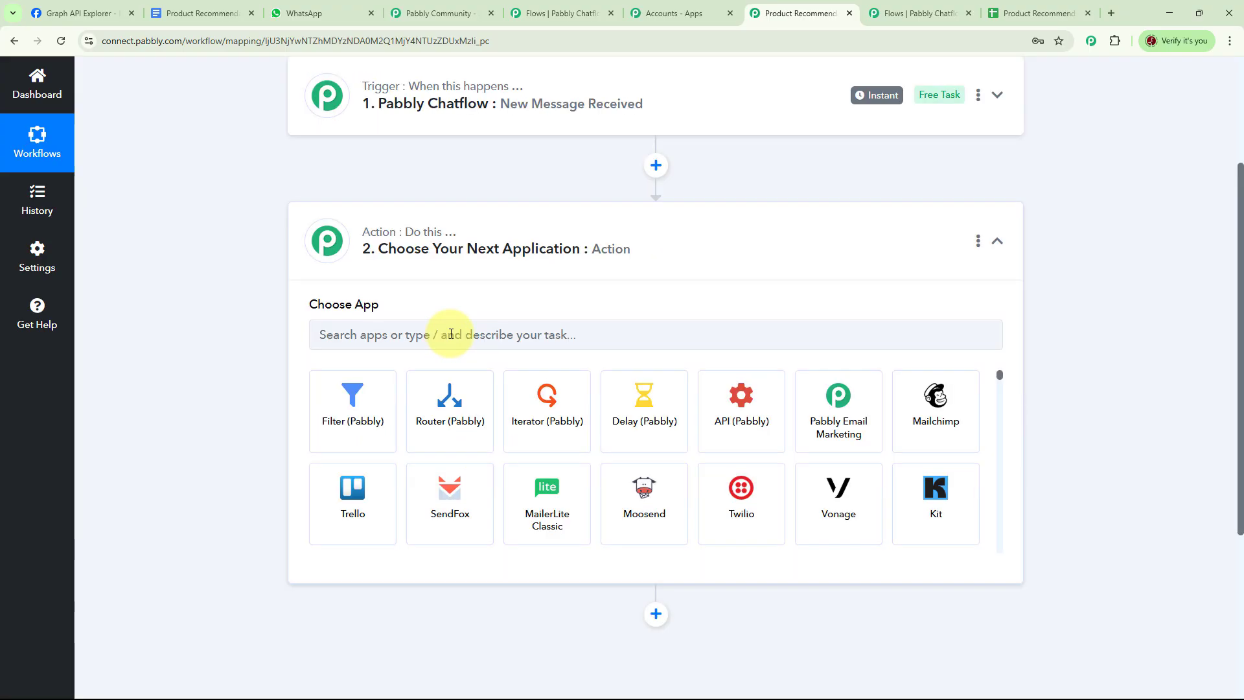
left_click(450, 334)
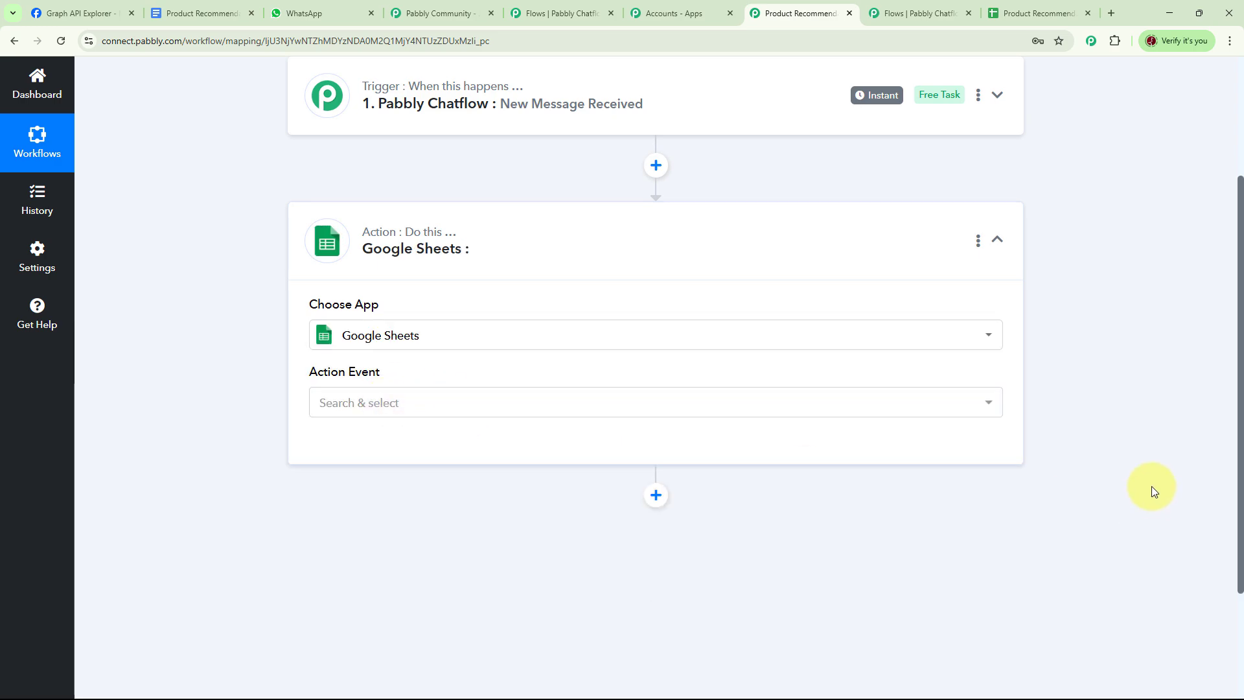
- Set the action event to Add New Row and connect through the existing connection Google Sheets #32
left_click(990, 405)
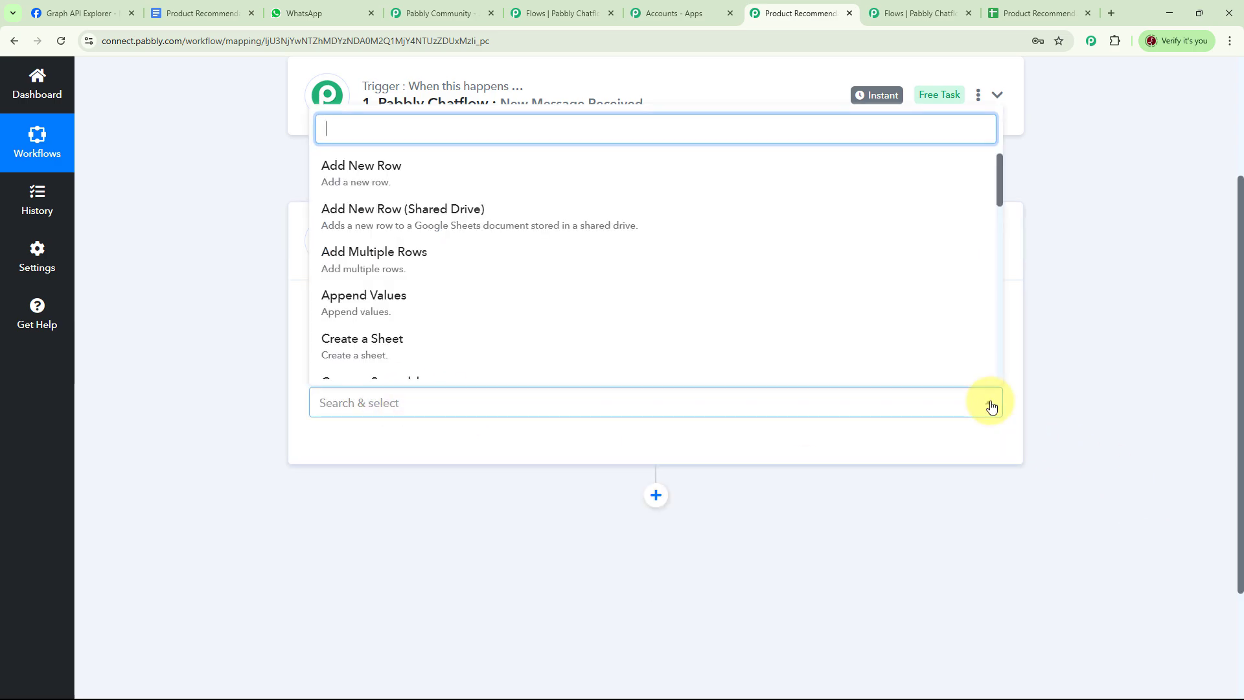
left_click(418, 184)
left_click(356, 452)
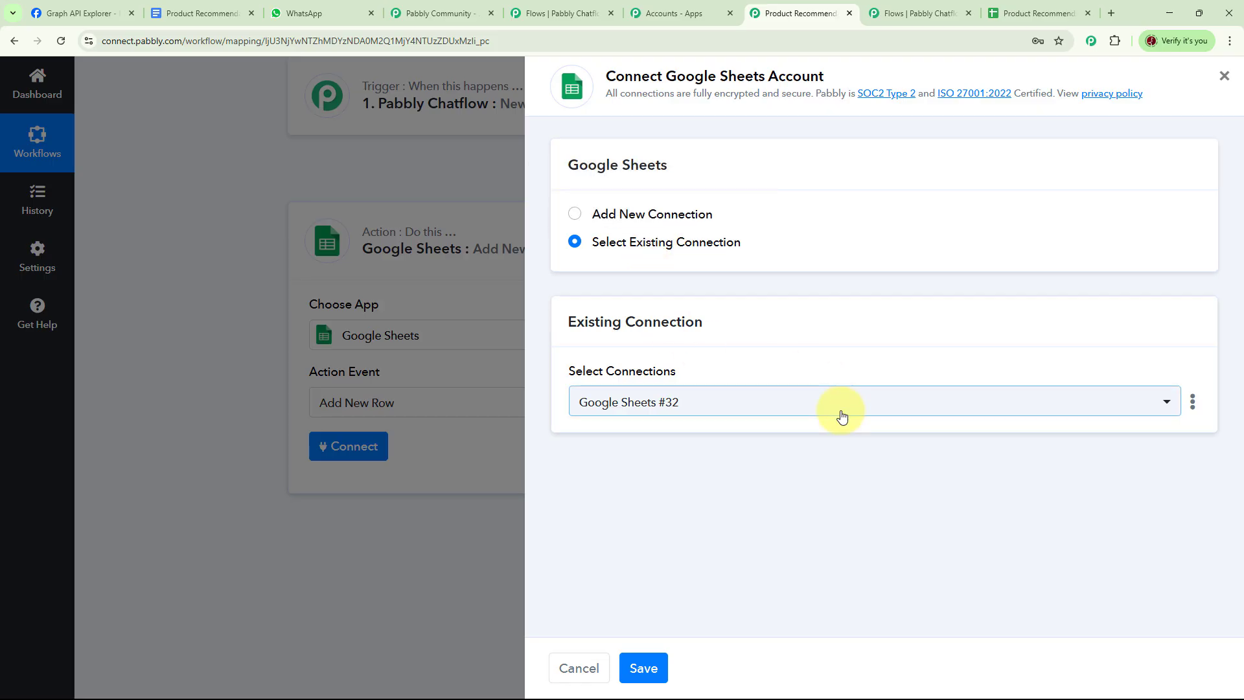
left_click(645, 668)
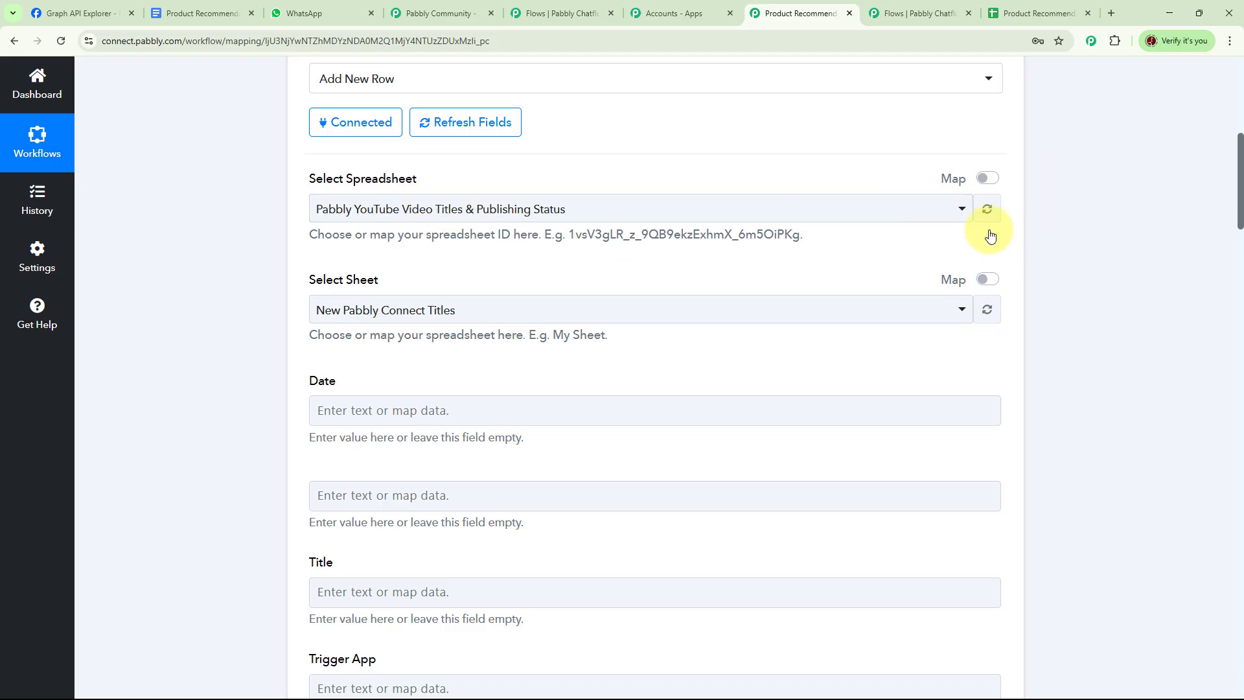
- Check the columns and sample row in the Google Sheets file, and select the Product Recommendation spreadsheet with Sheet1 for the action
left_click(1037, 13)
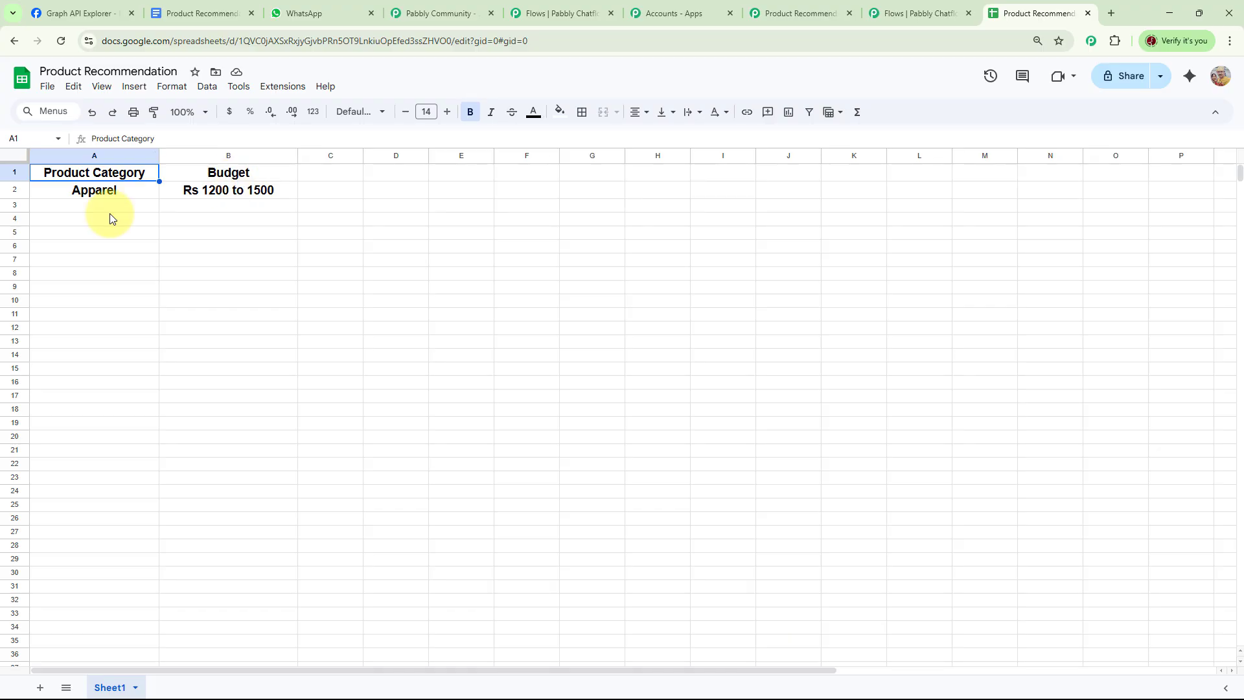
left_click(14, 190)
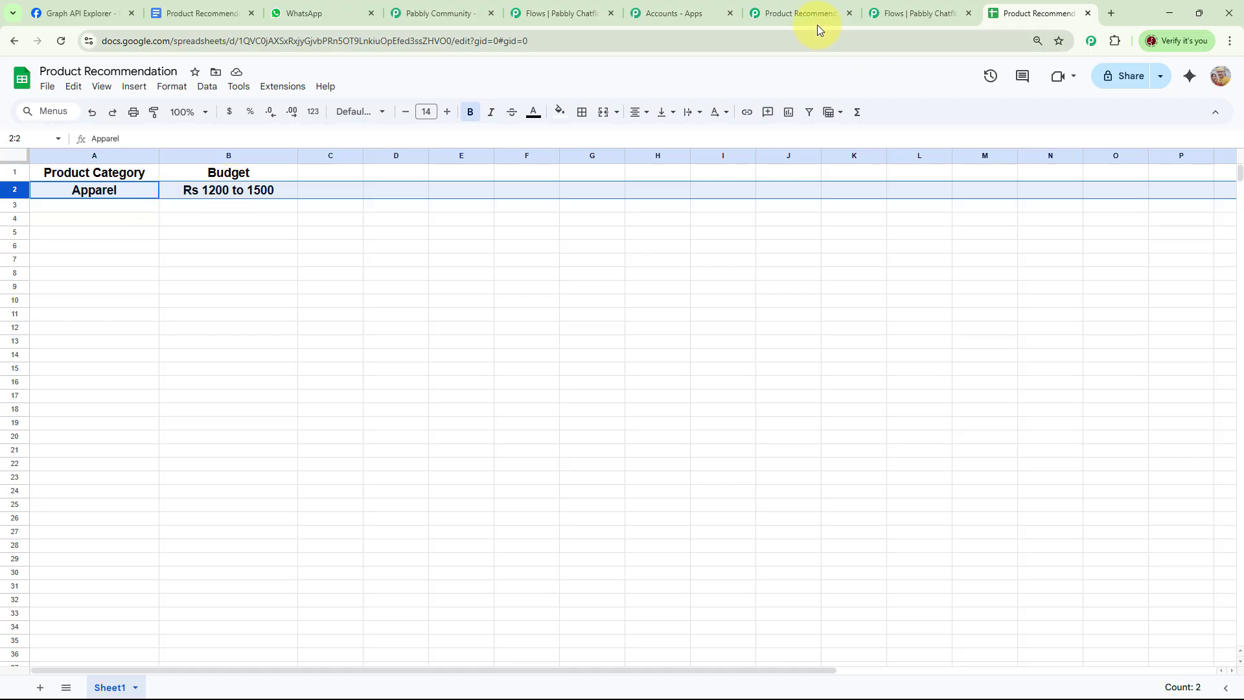
left_click(801, 15)
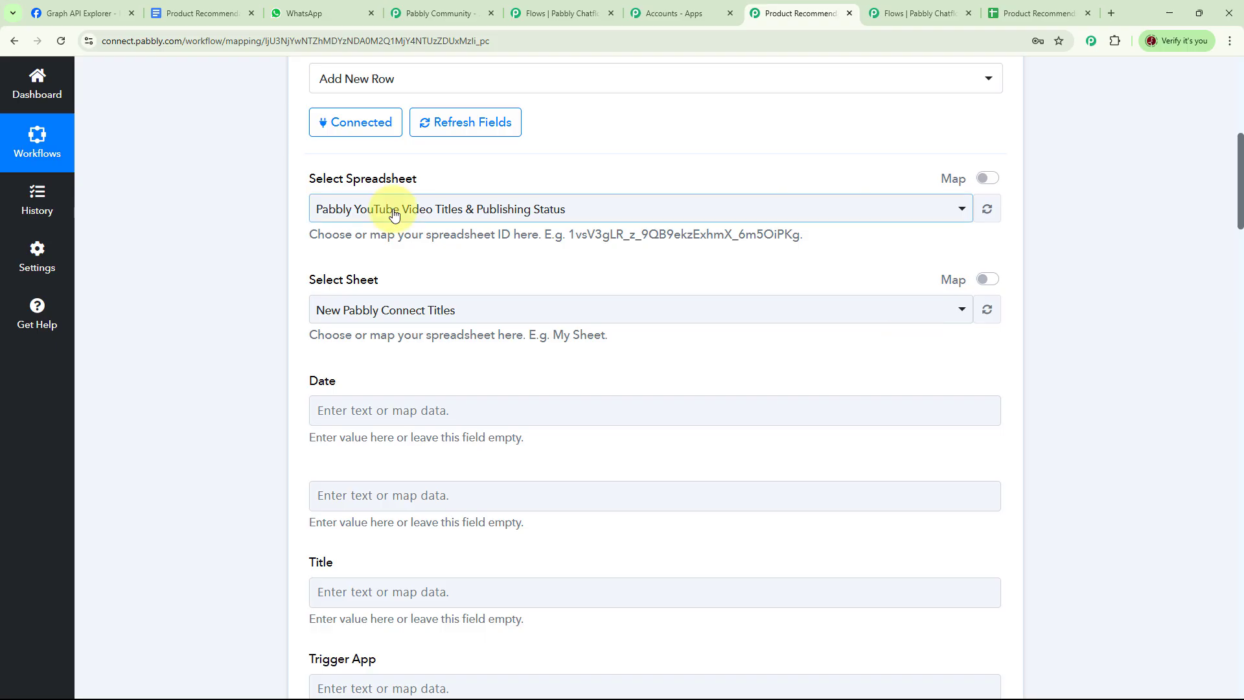
left_click(882, 209)
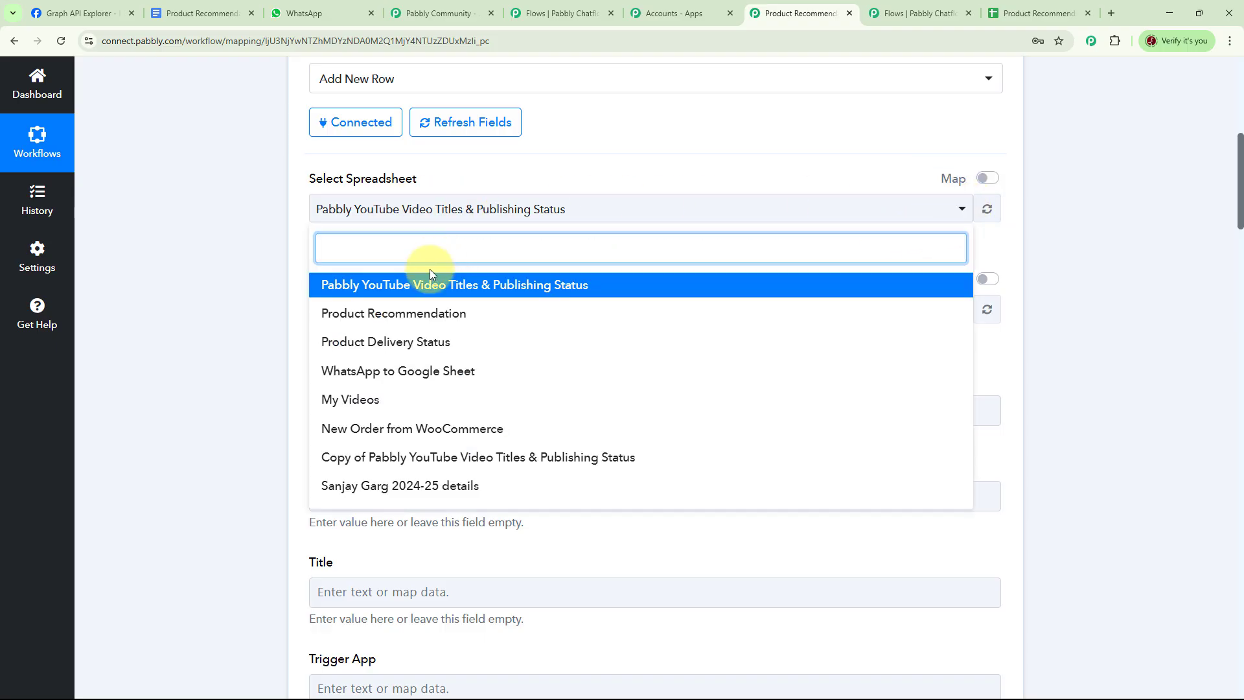
left_click(457, 315)
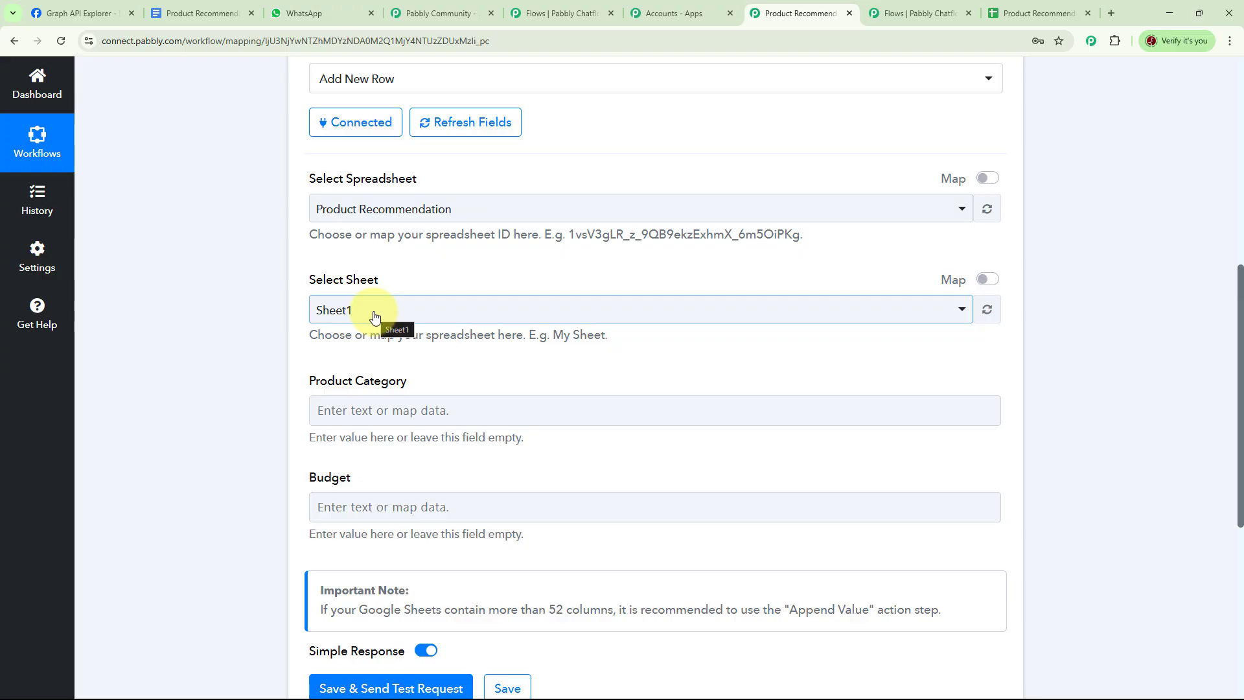
- Map the action's Product Category field to the Product Category value from the Pabbly Chatflow trigger
scroll(441, 346, "down", 1)
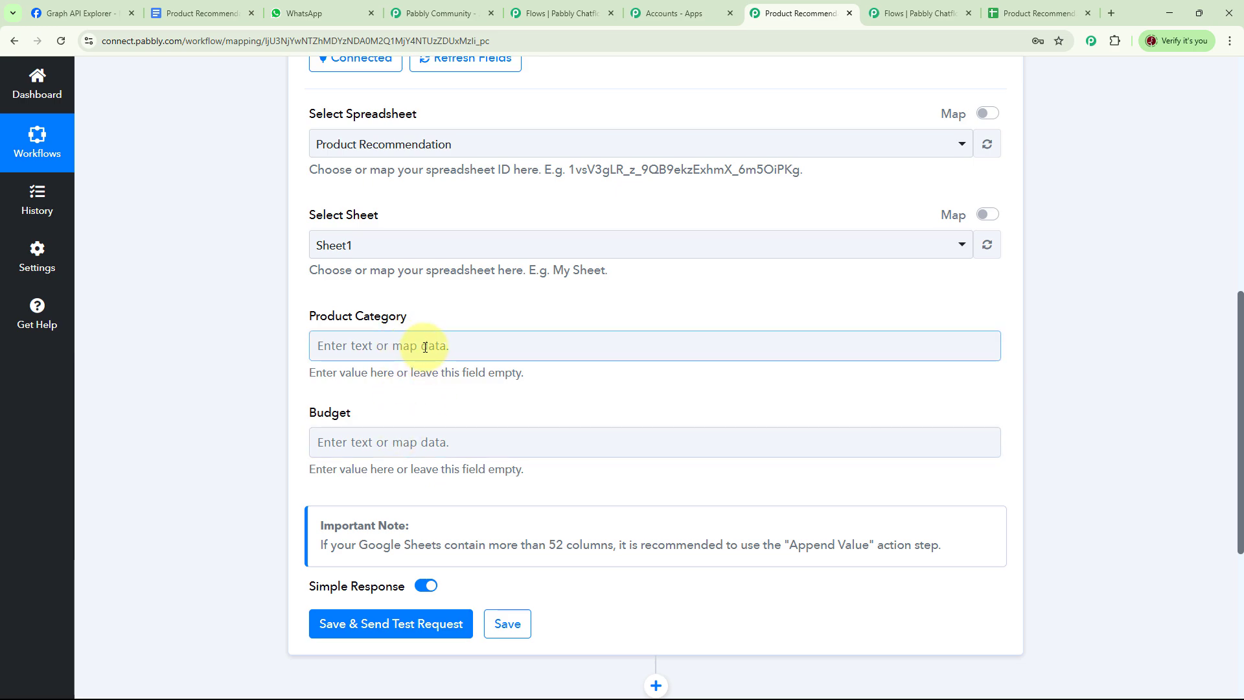
left_click(424, 347)
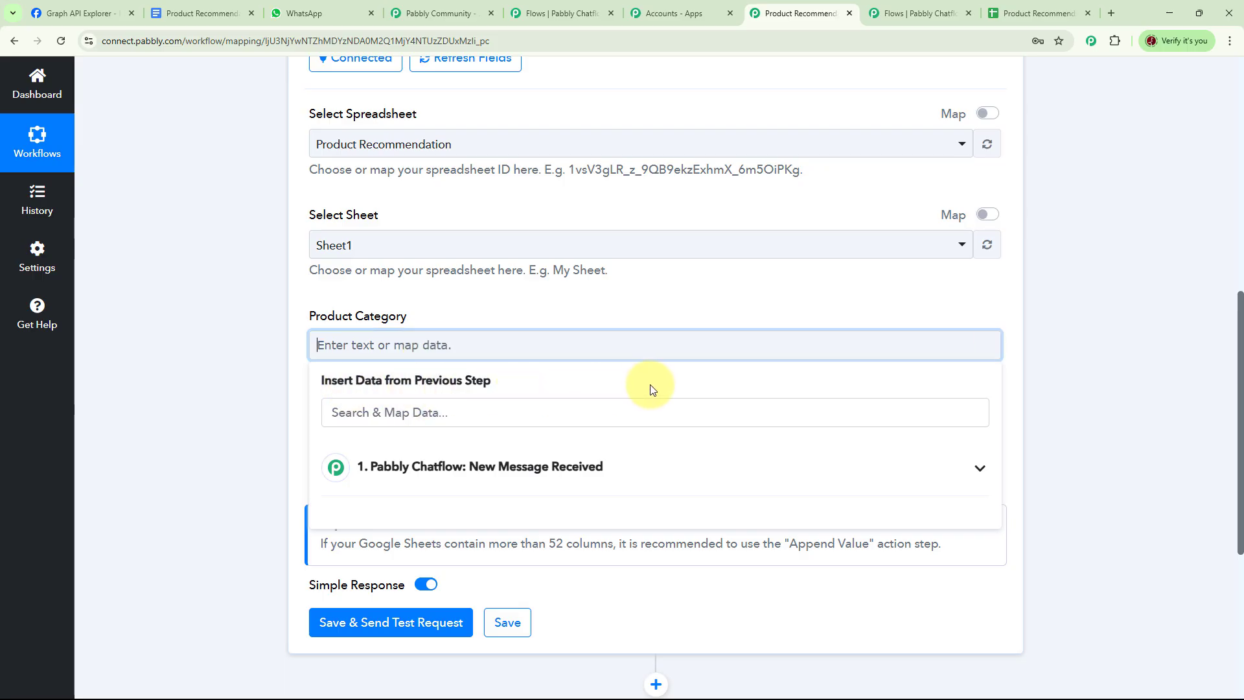
scroll(652, 388, "up", 9)
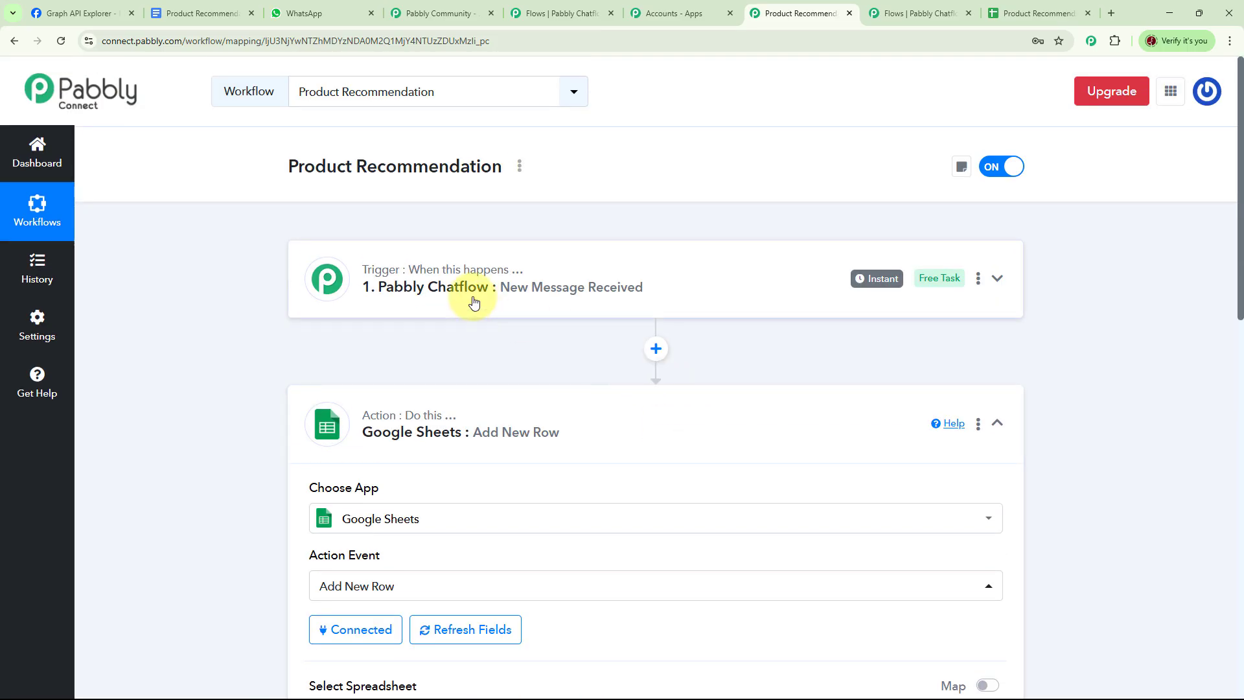
scroll(625, 283, "down", 10)
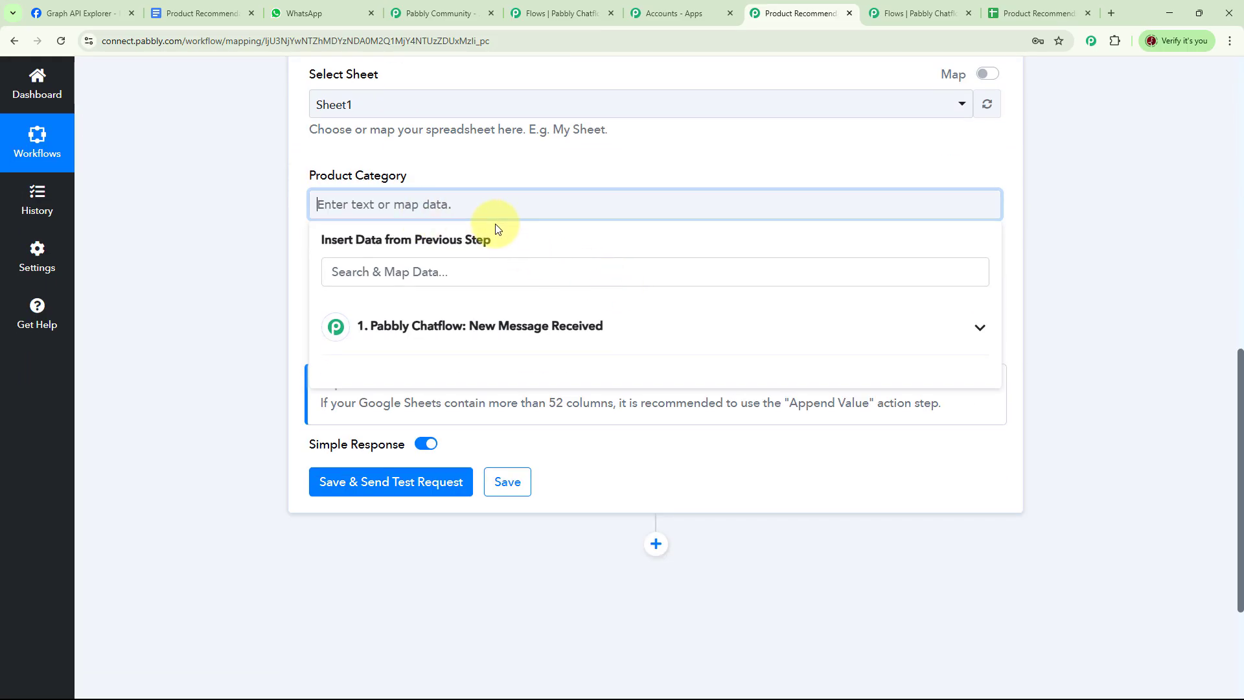
scroll(496, 228, "up", 1)
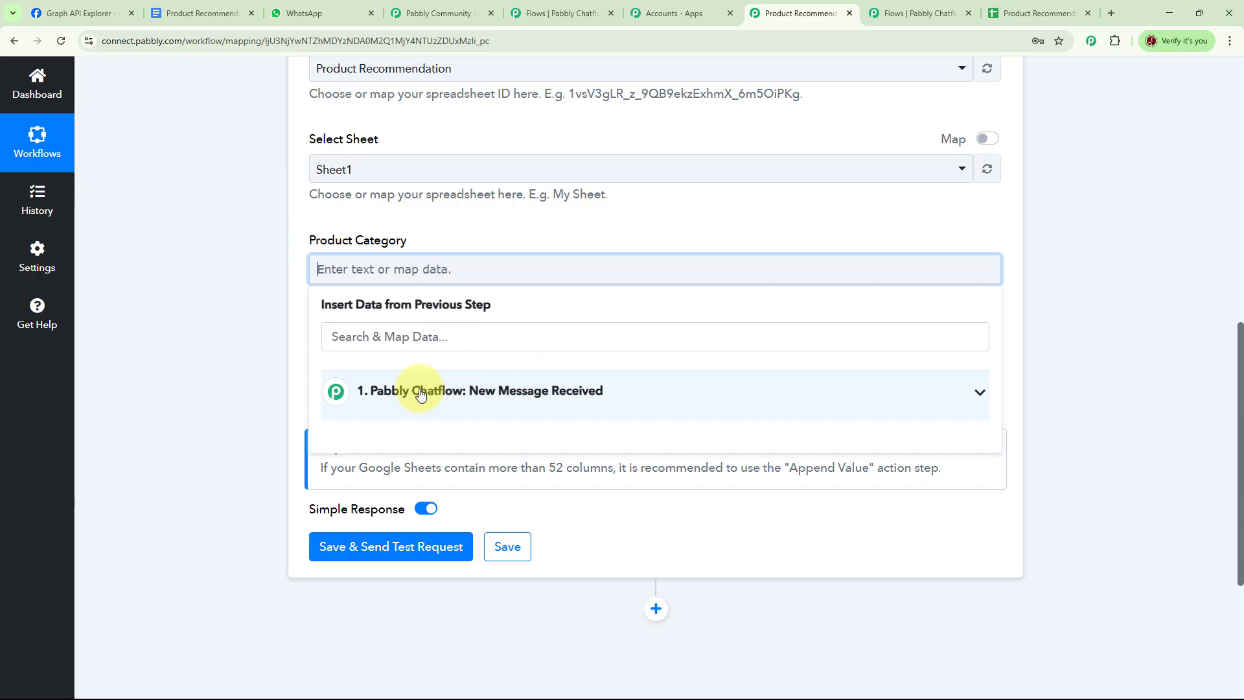
left_click(501, 396)
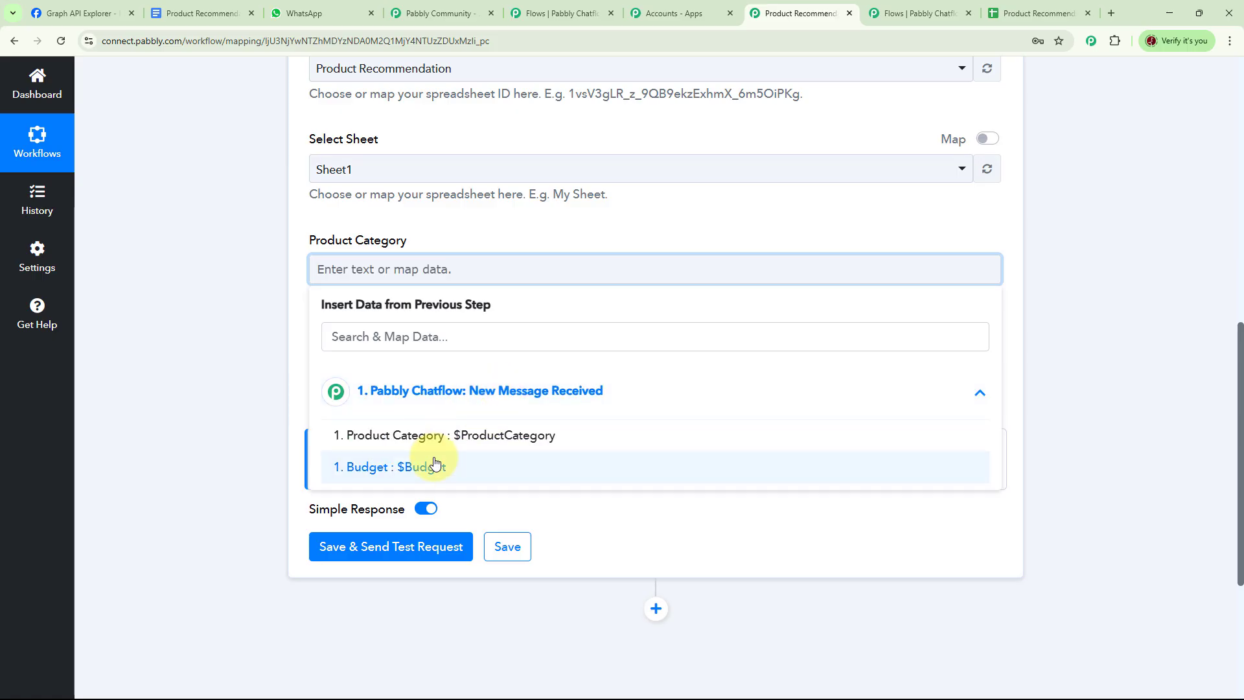
left_click(478, 446)
left_click(302, 321)
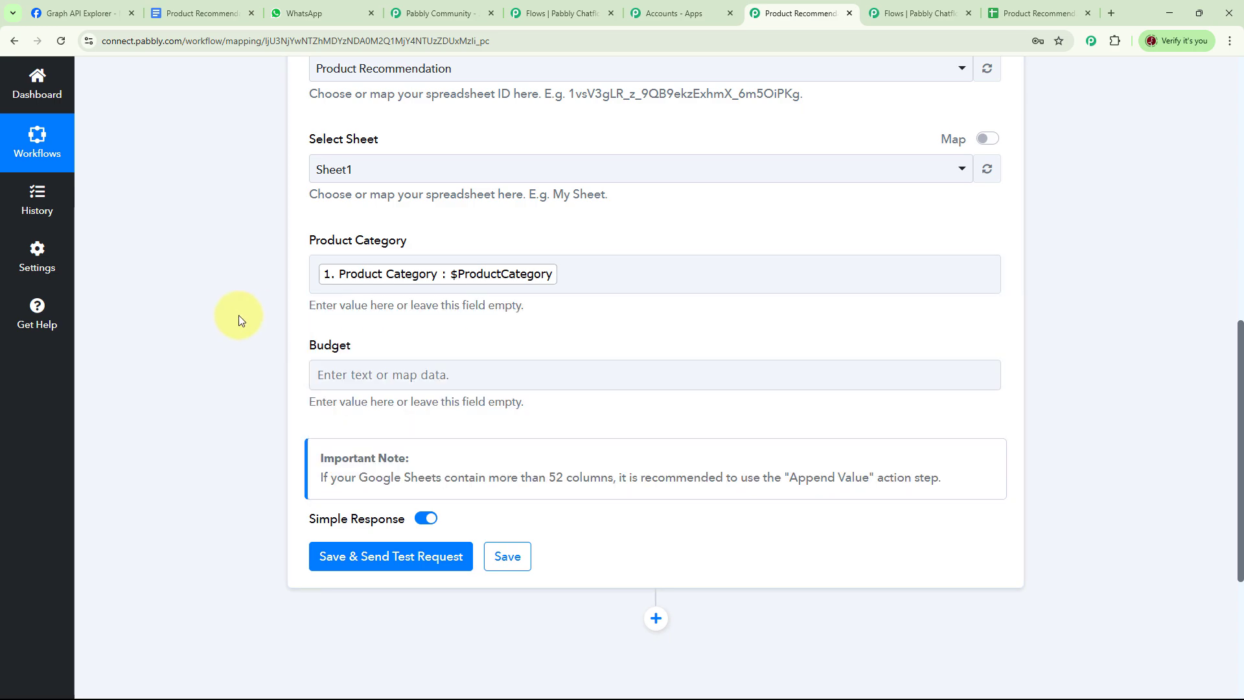
left_click(408, 275)
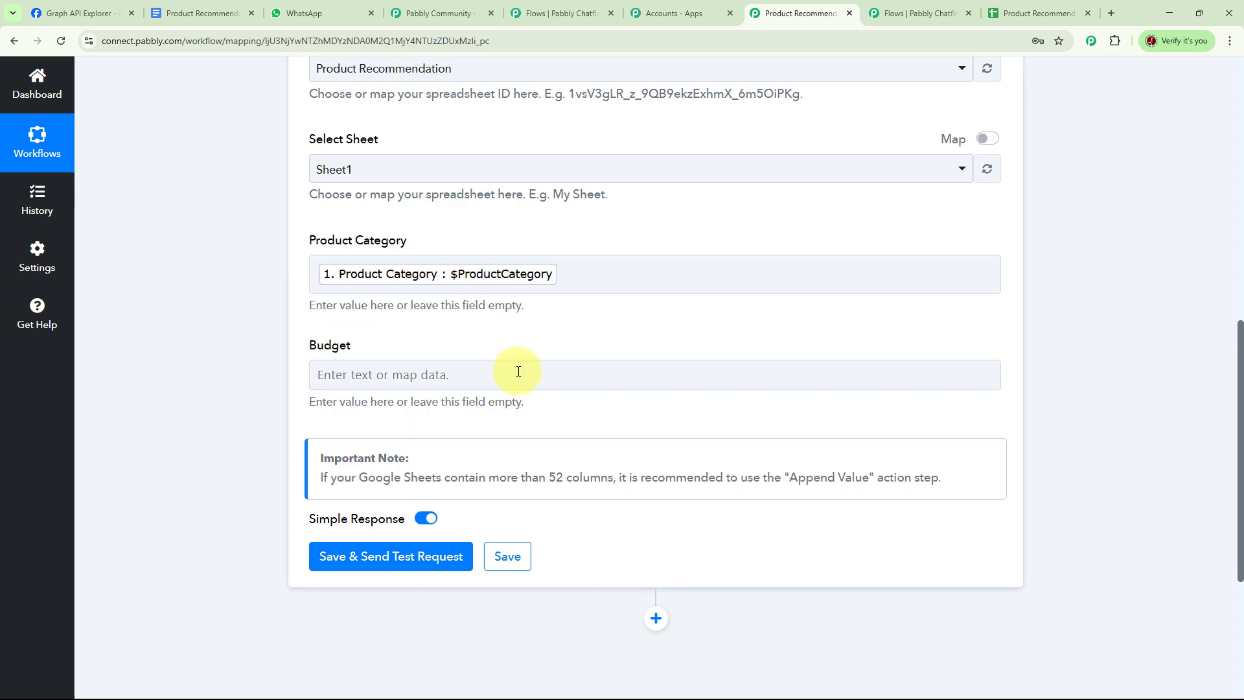
- Map the action's Budget field to the Budget value from the Pabbly Chatflow trigger
left_click(438, 375)
left_click(435, 376)
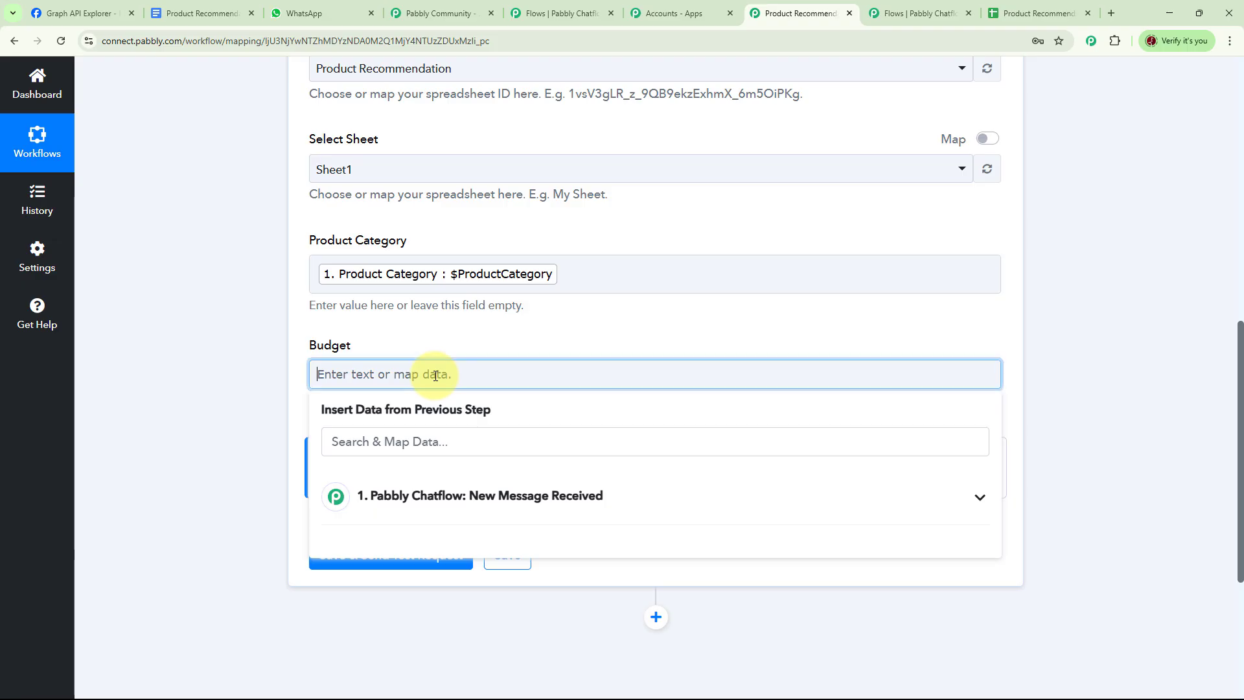
left_click(415, 496)
scroll(505, 486, "down", 1)
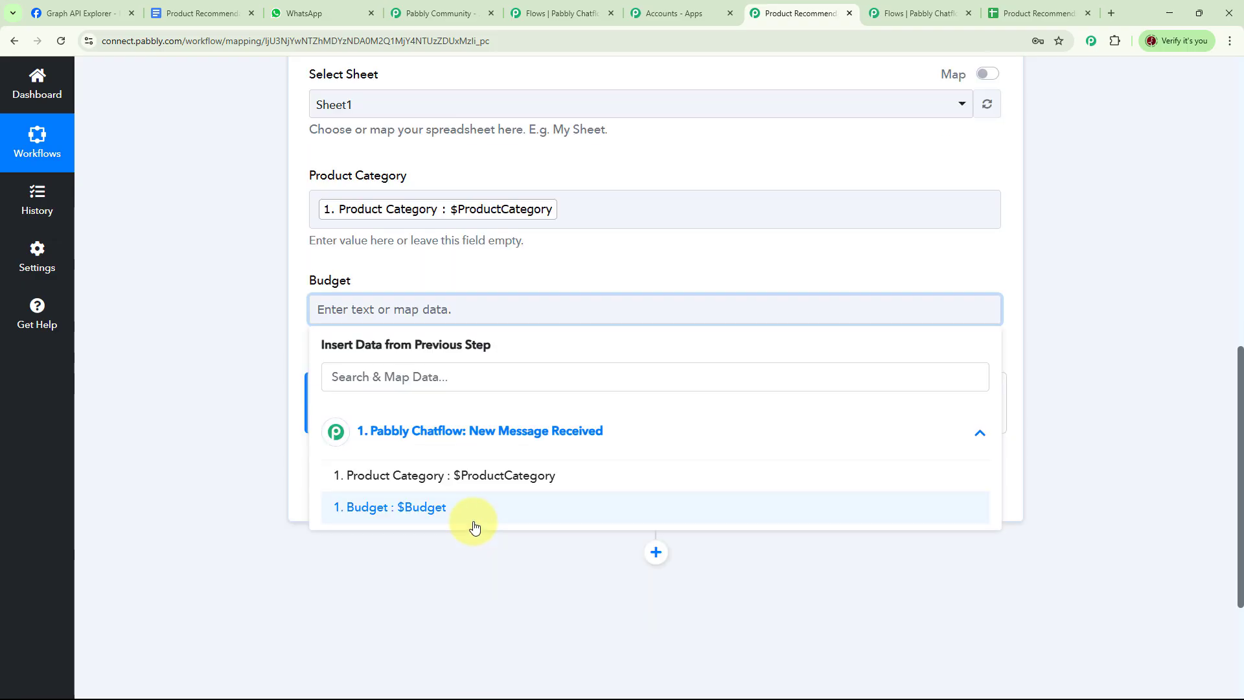
left_click(430, 514)
left_click(271, 335)
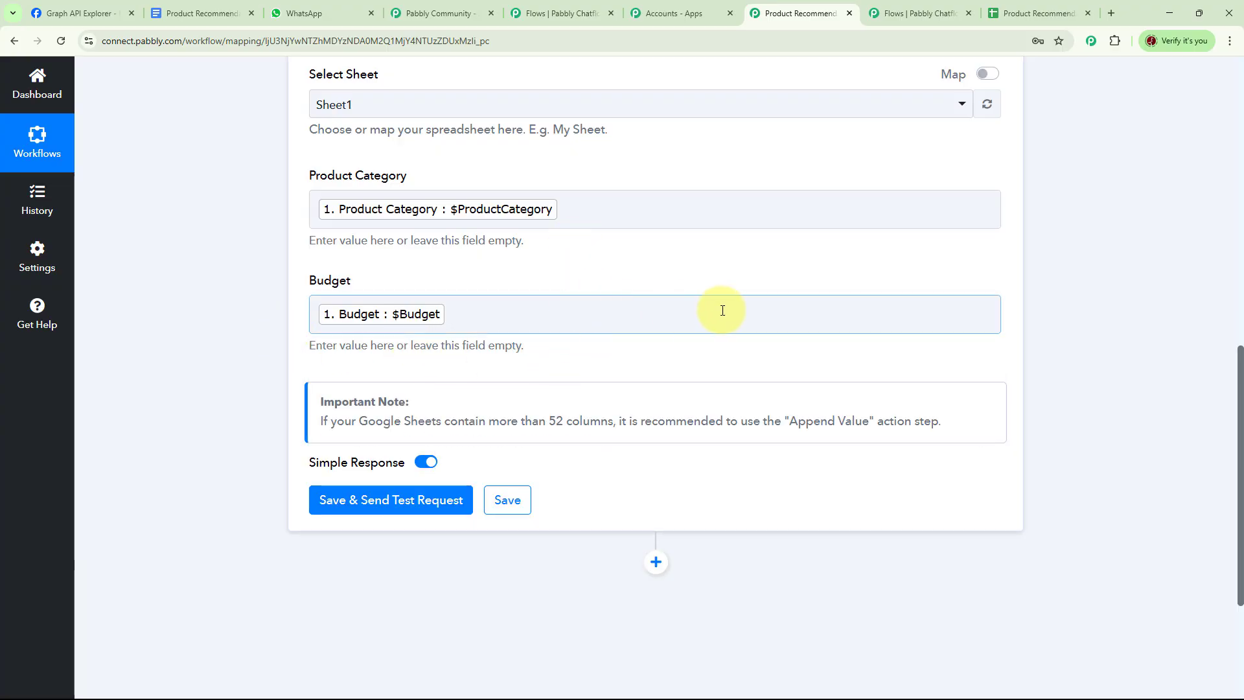
- Save the Google Sheets action with a test request and check the added row in the Product Recommendation spreadsheet
scroll(722, 310, "down", 2)
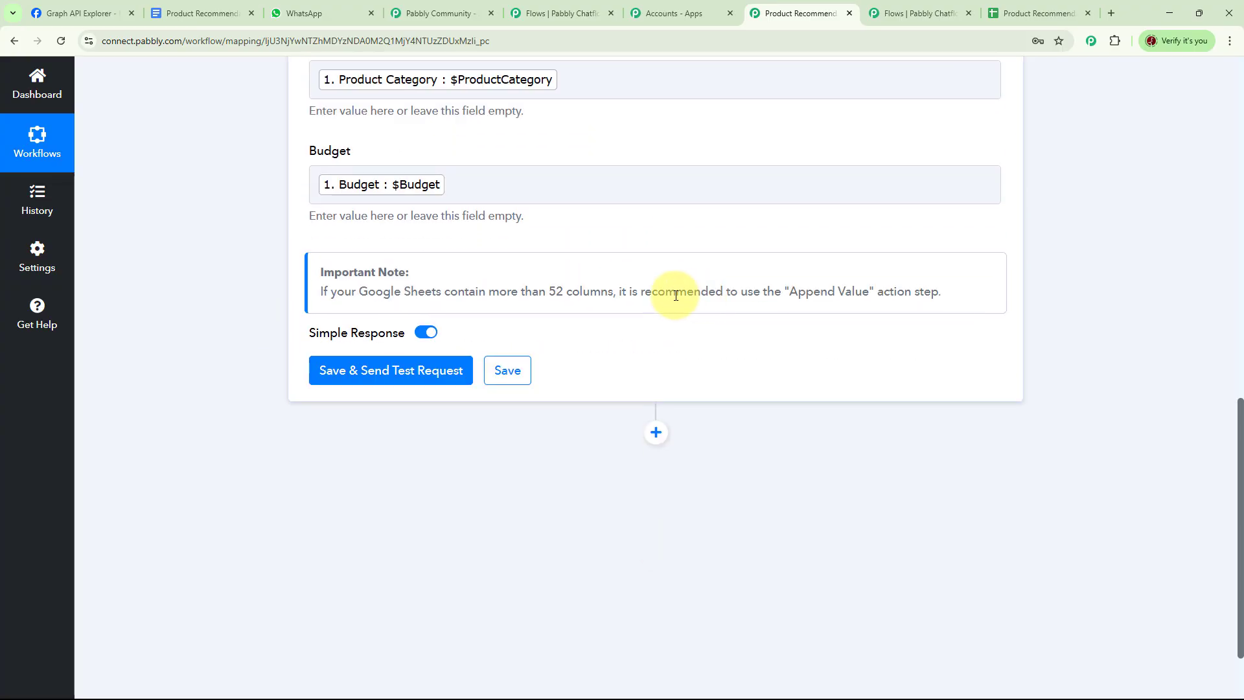
left_click(374, 379)
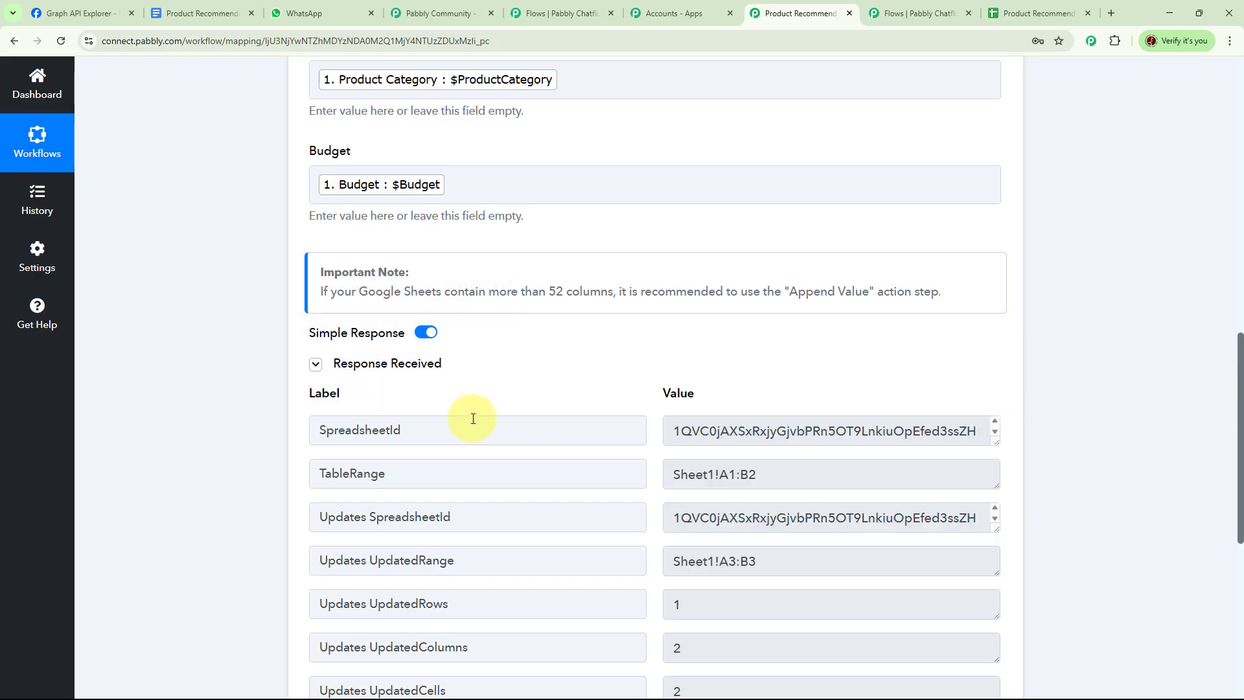
scroll(940, 409, "down", 3)
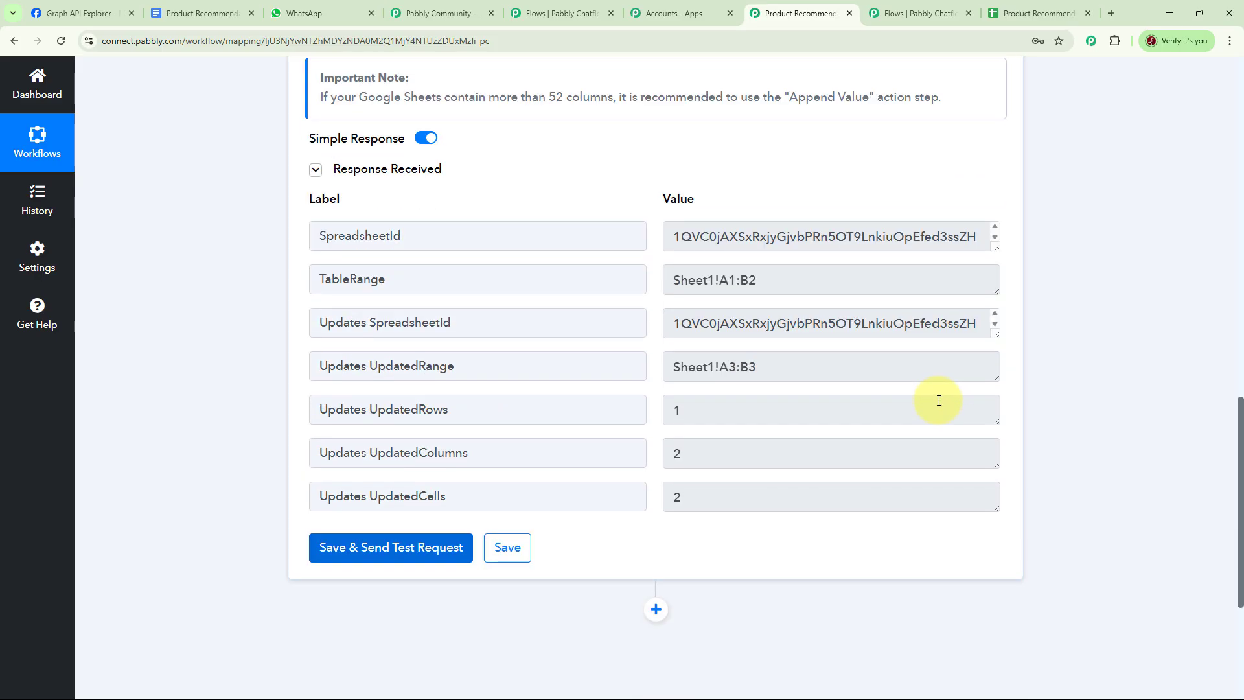
scroll(940, 400, "up", 3)
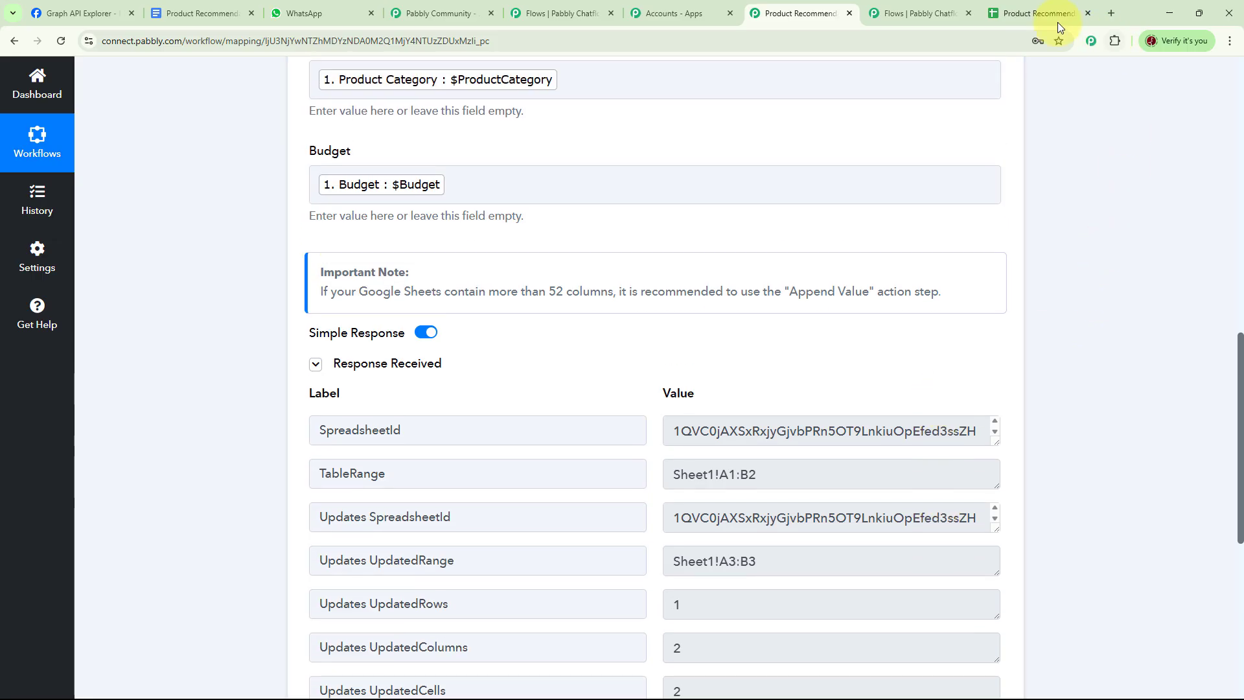
left_click(1022, 8)
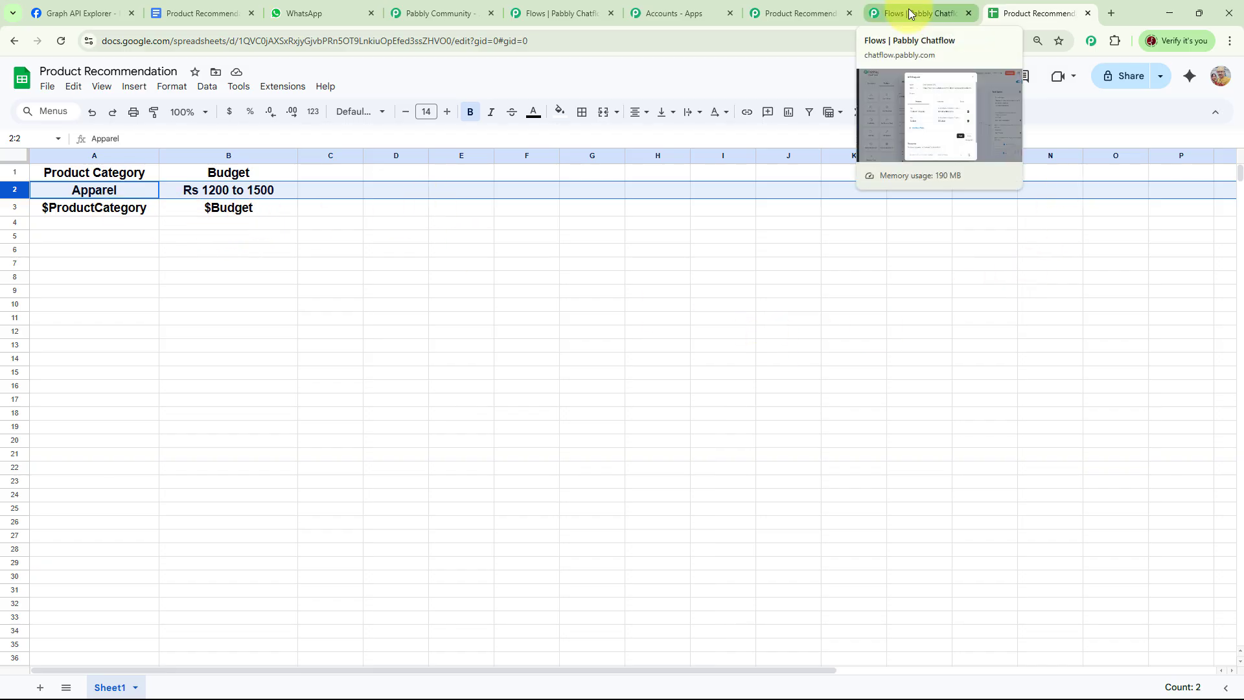
- Save the Google Sheets action in Pabbly Connect and look over the full flow in Pabbly Chatflow
left_click(800, 13)
scroll(750, 339, "down", 1)
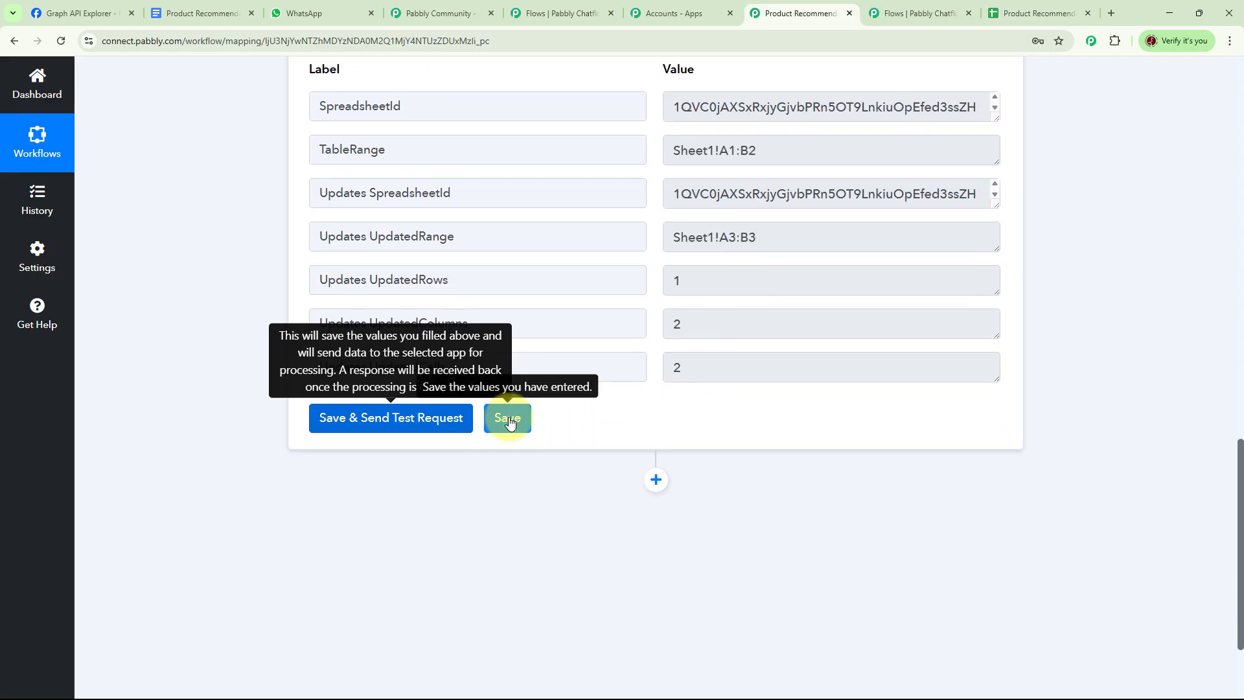
left_click(512, 418)
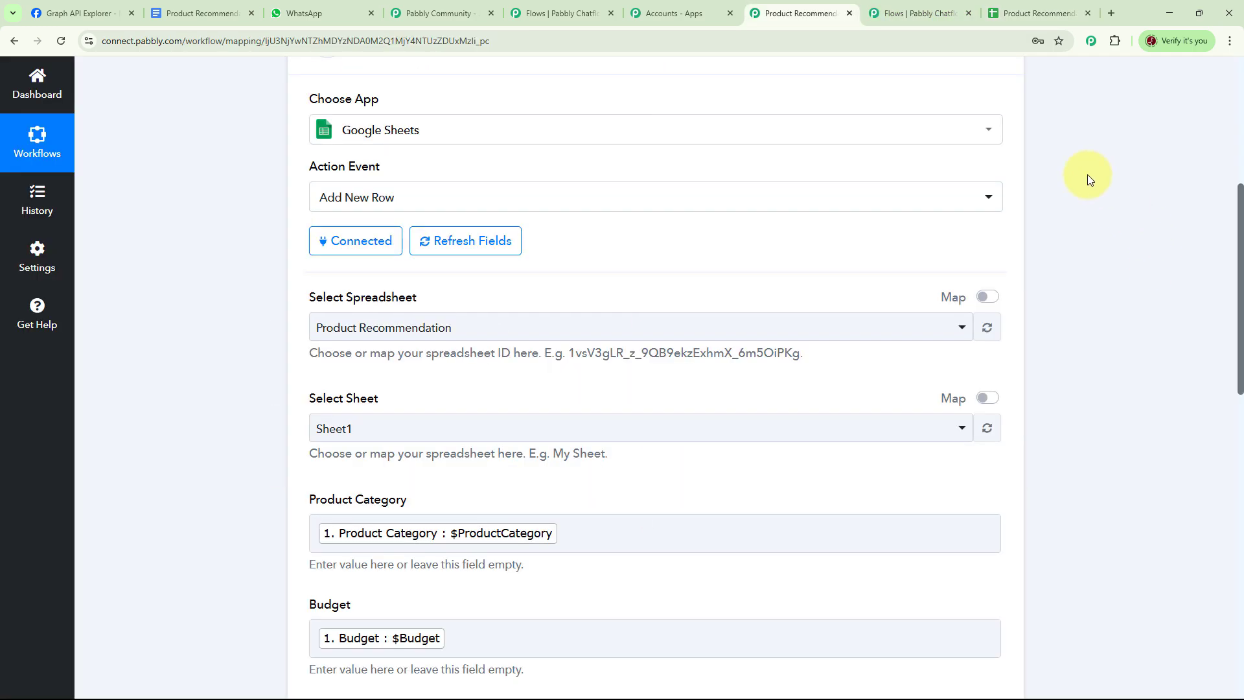
left_click(921, 14)
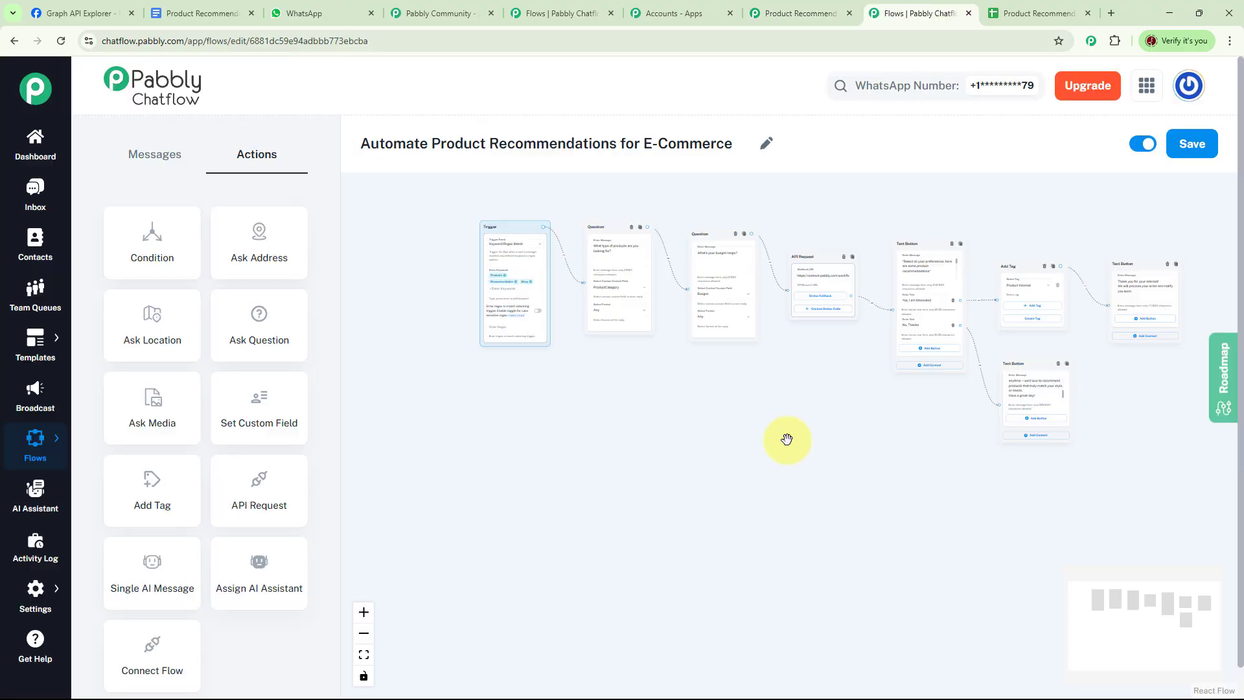
left_click_drag(733, 466, 710, 476)
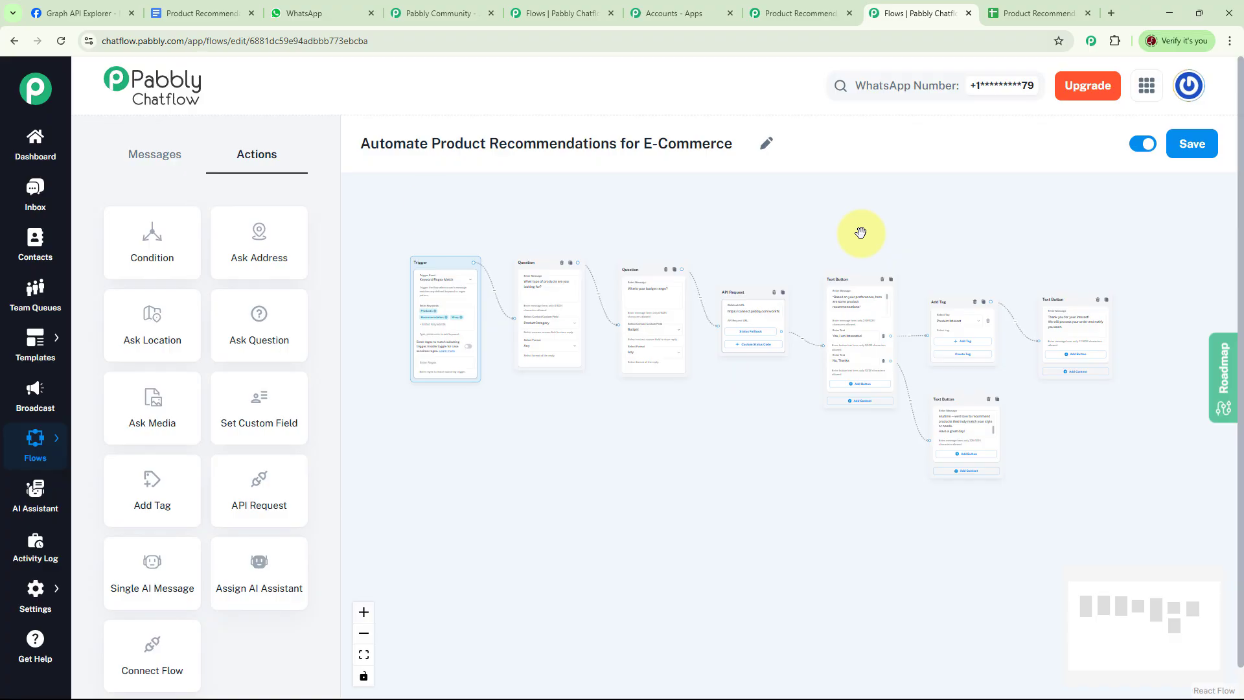
- Switch to WhatsApp, clear the Future E-Commerce Store chat, and send the message "Recommendation"
left_click(324, 14)
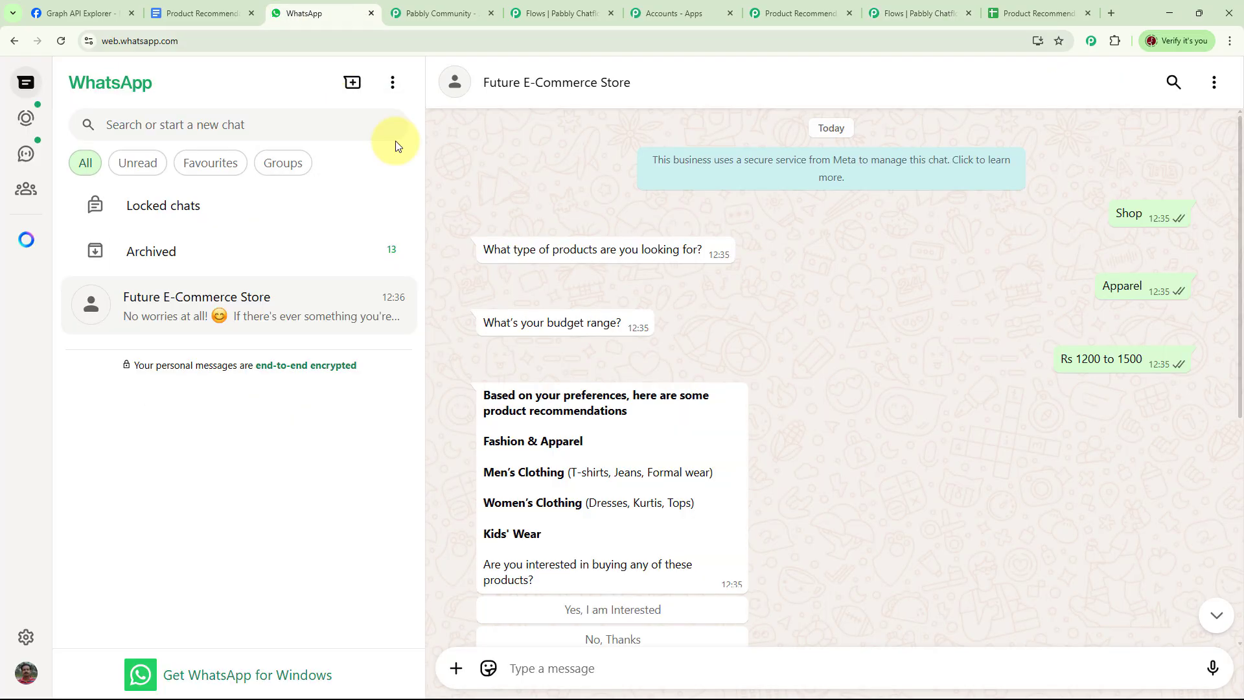
left_click(1217, 88)
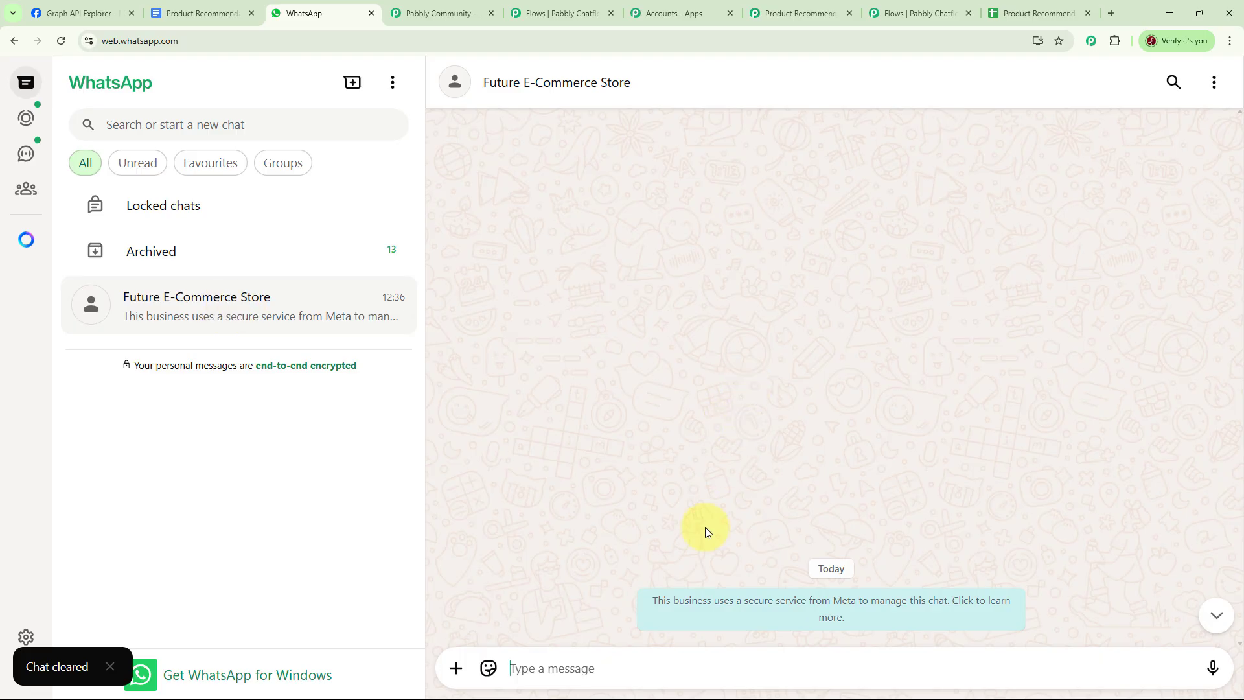
type("Recommendation")
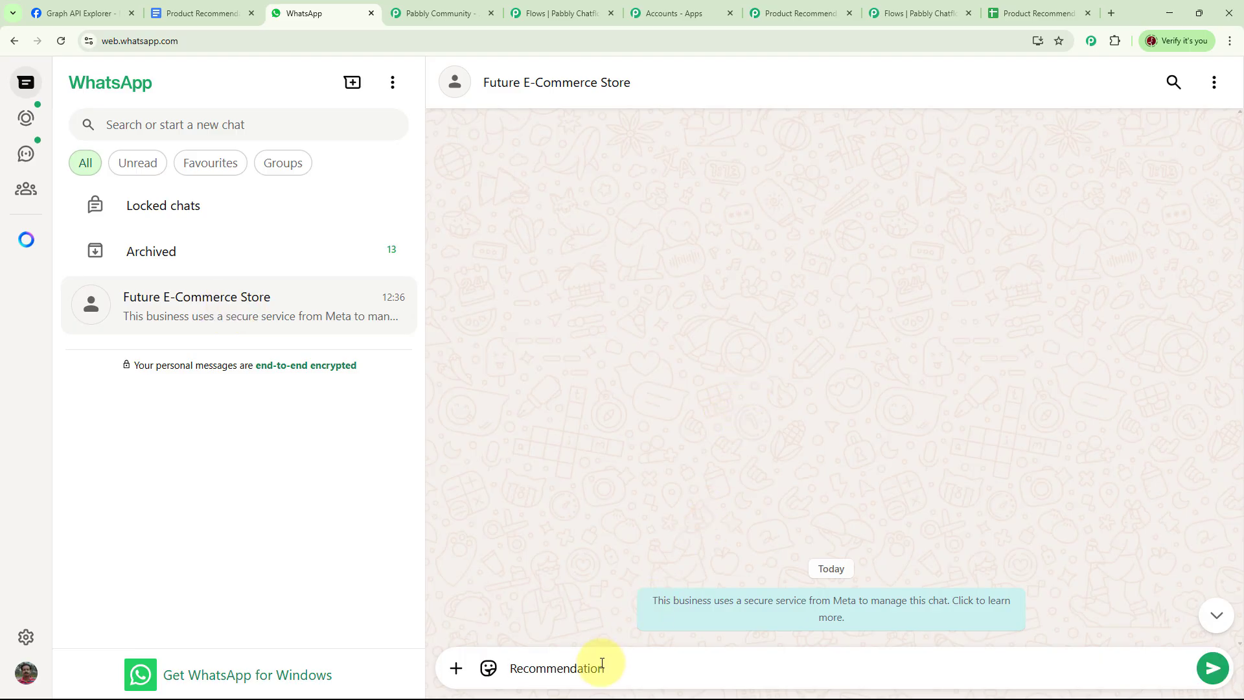
key("Return")
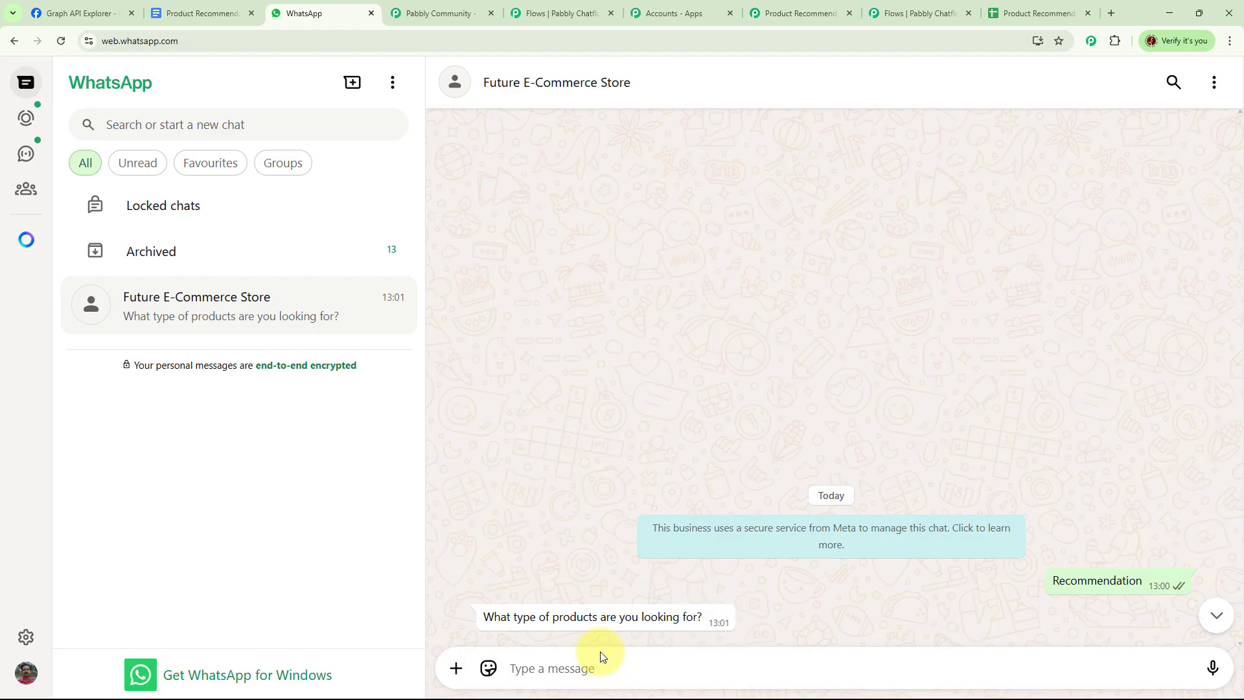
- Answer the chatbot's product type question with "Fashion" and its budget question with "Rs 1500 to 2000"
type("Fashion")
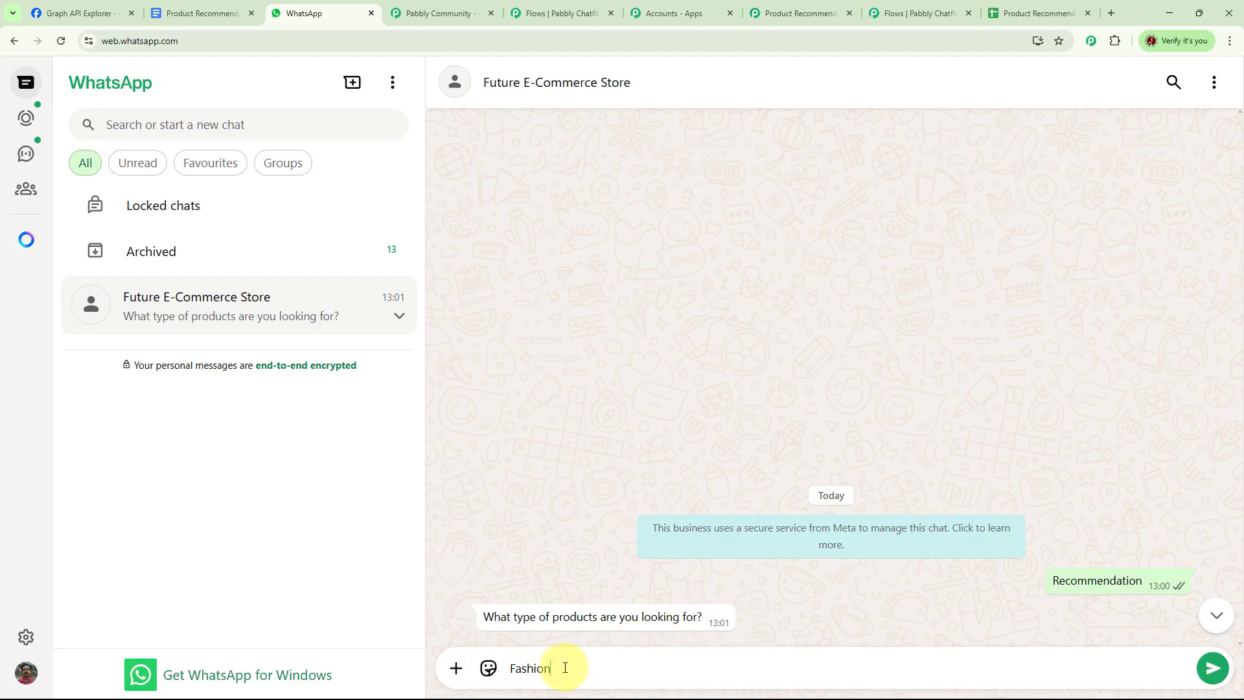
key("Return")
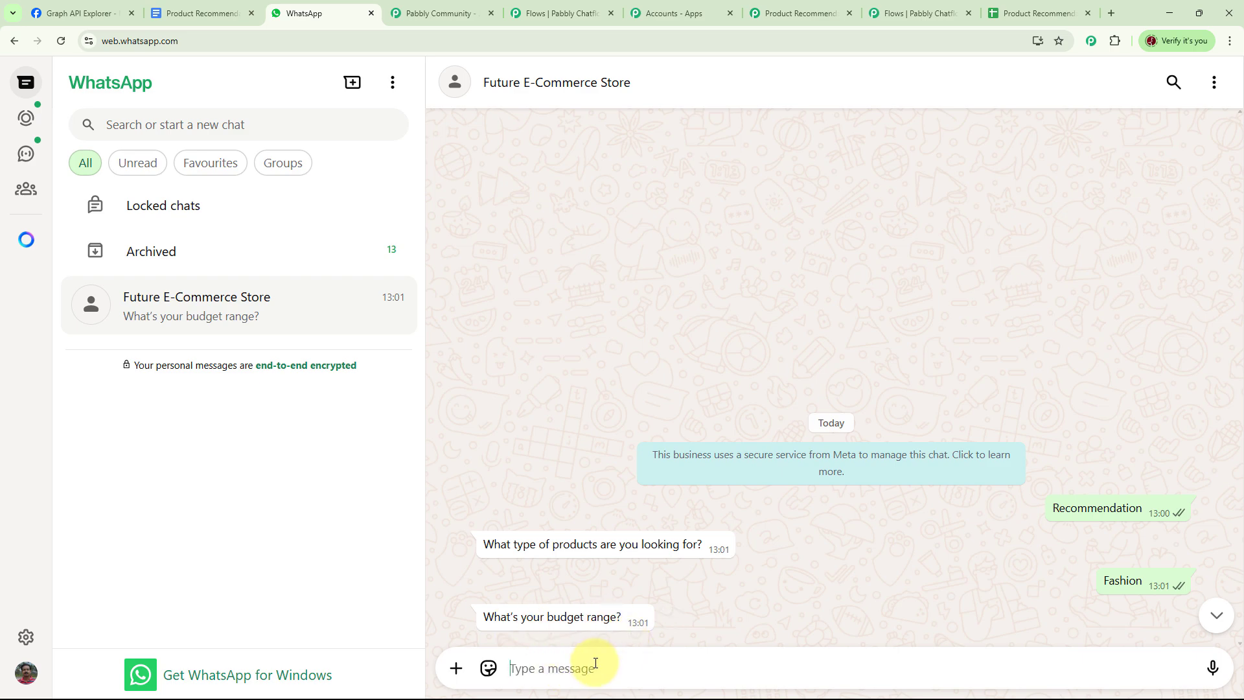
type("Rs 1500 to 2000")
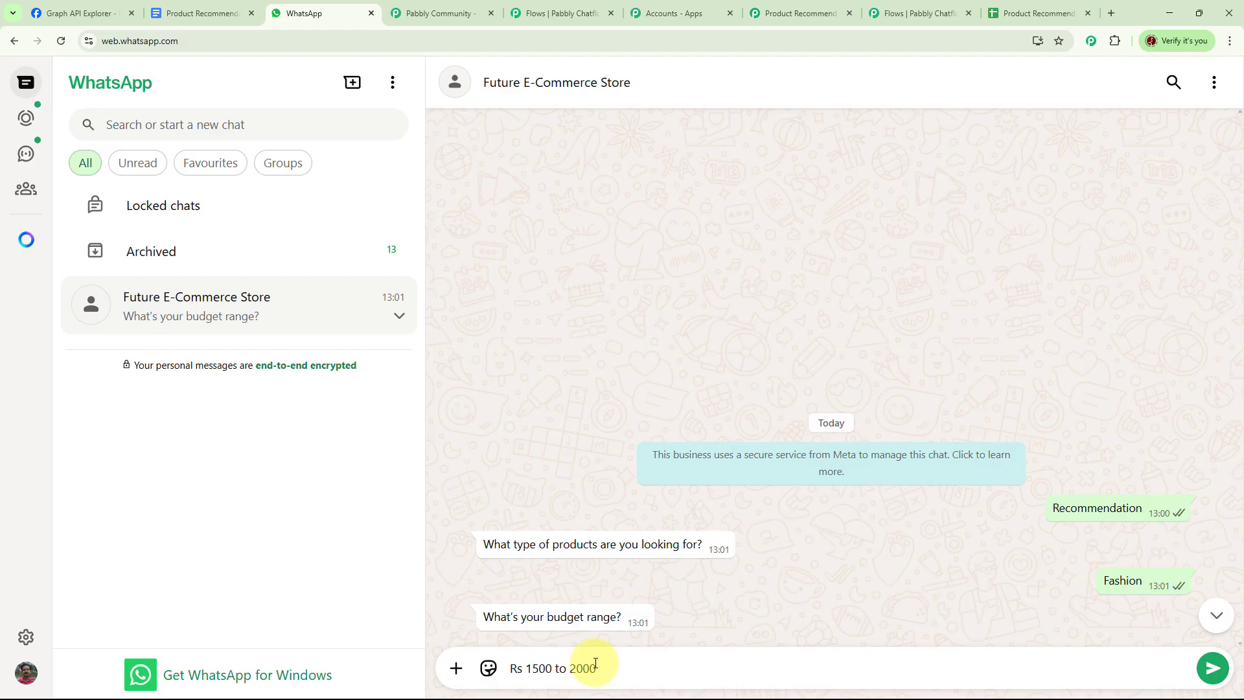
key("Return")
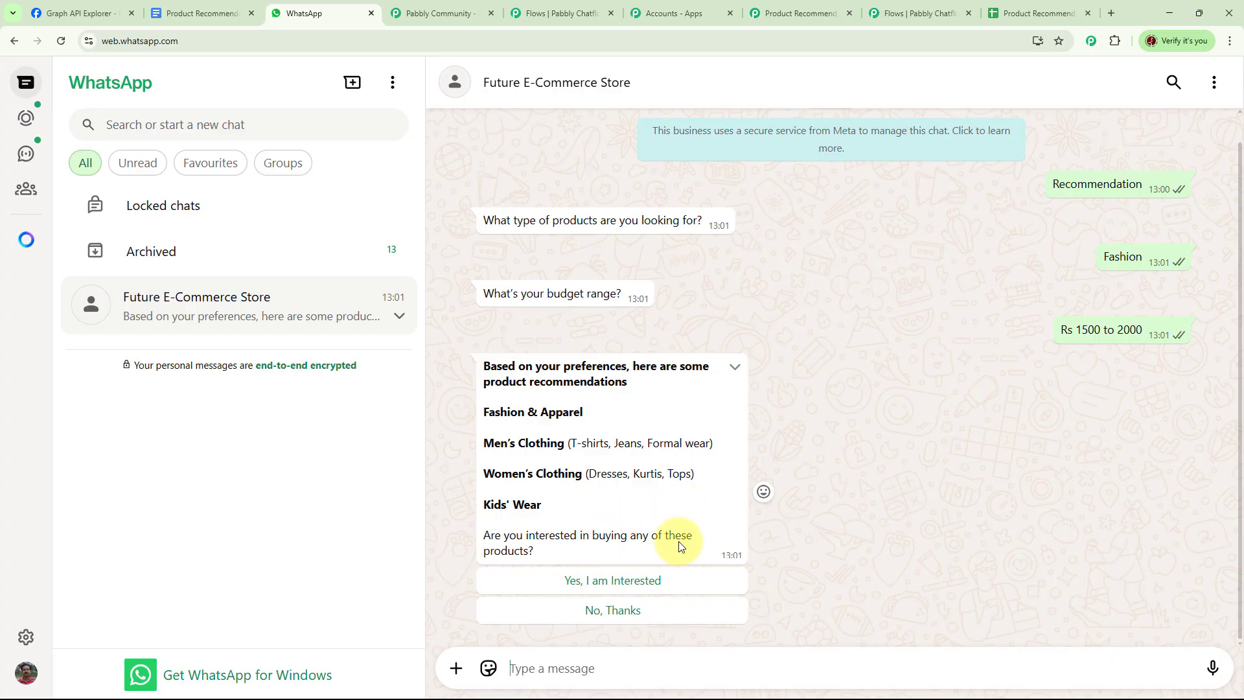
- Test both recommendation replies, "Yes, I am Interested" and "No, Thanks", and review the conversation
left_click(640, 585)
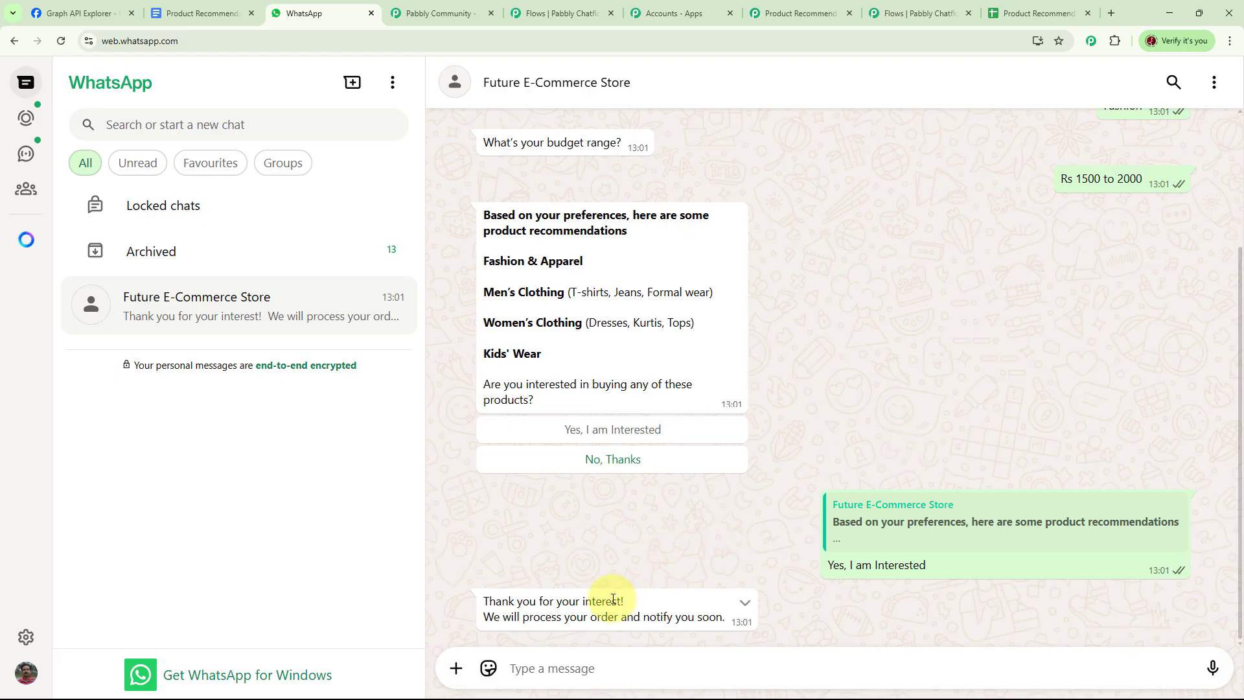
left_click(627, 468)
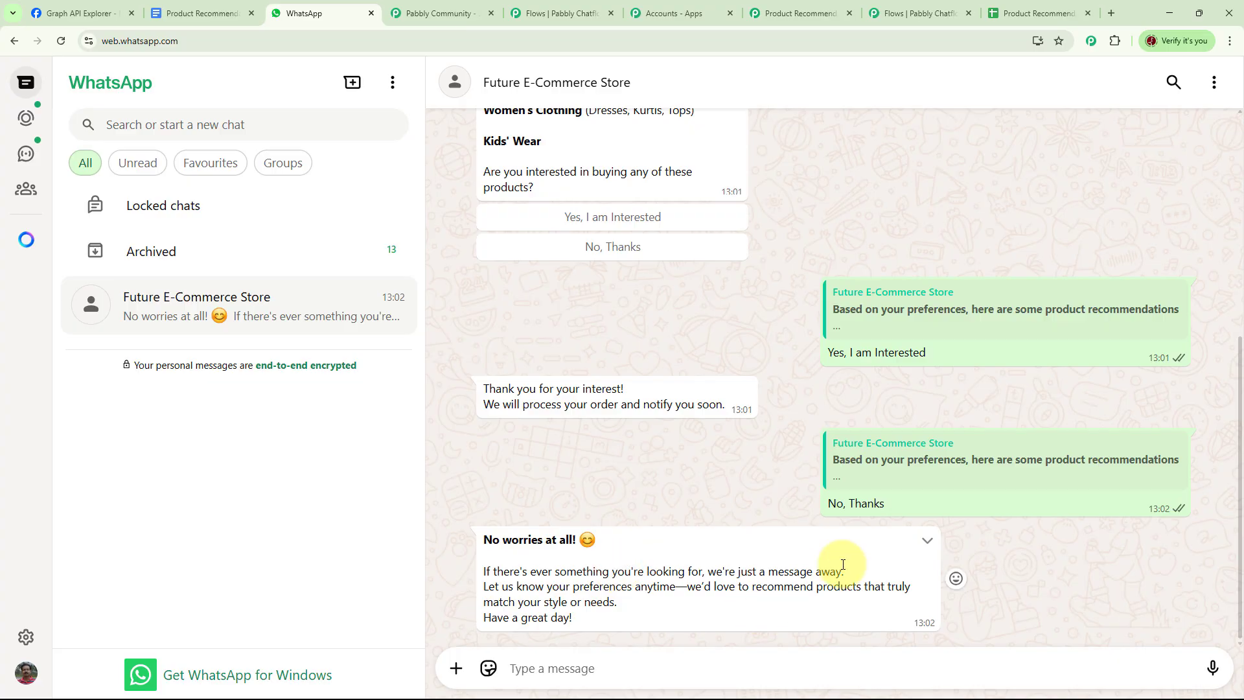
scroll(1006, 495, "up", 5)
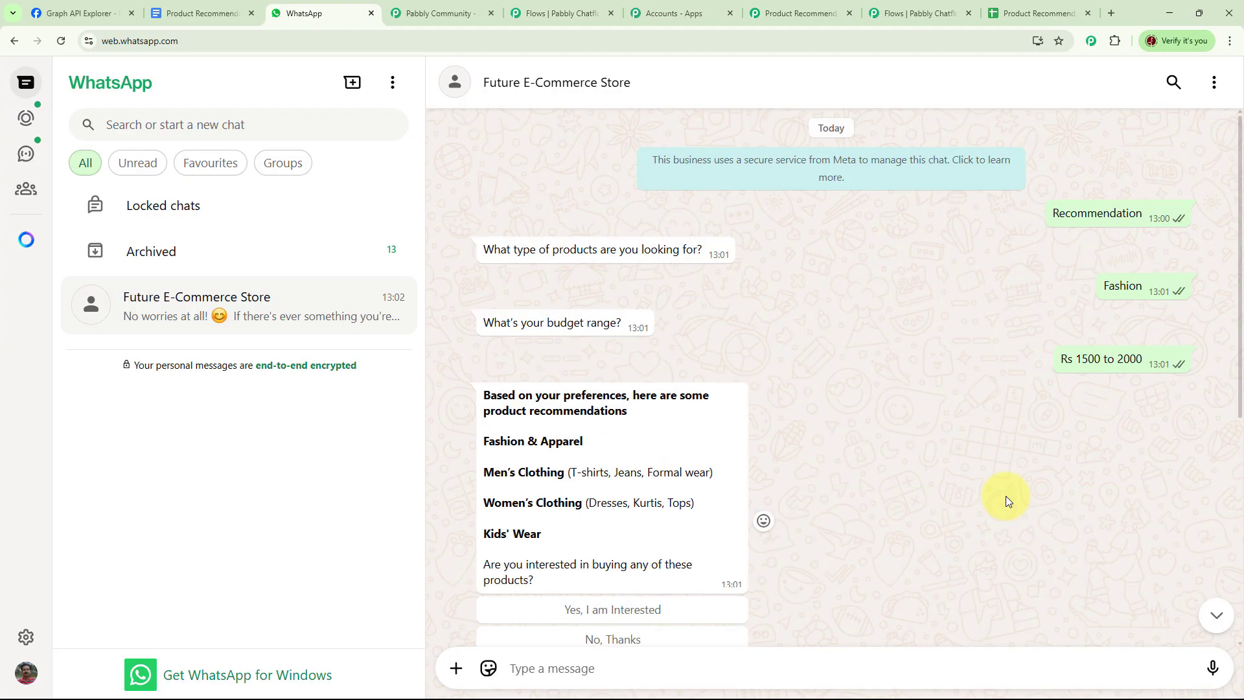